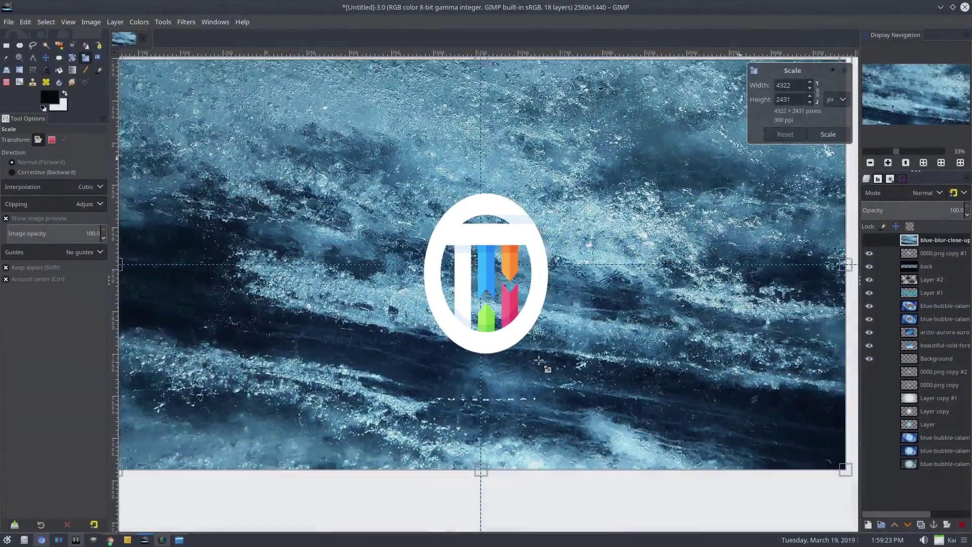
# Scale the blue-blur-close-up layer to about 2973 × 1672 px and rotate it slightly counter-clockwise to level its streaks
pyautogui.moveTo(539, 360); pyautogui.dragTo(484, 421)
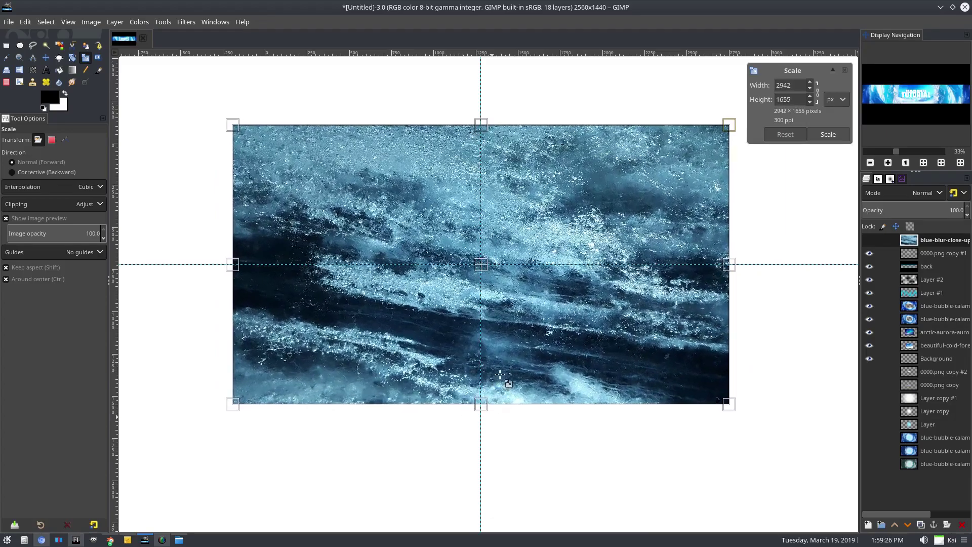
pyautogui.click(826, 135)
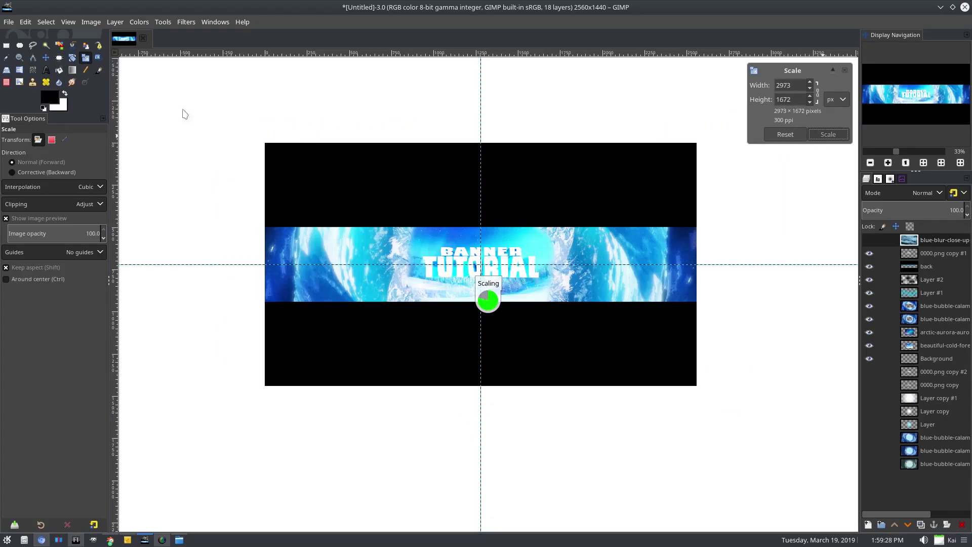
pyautogui.click(70, 58)
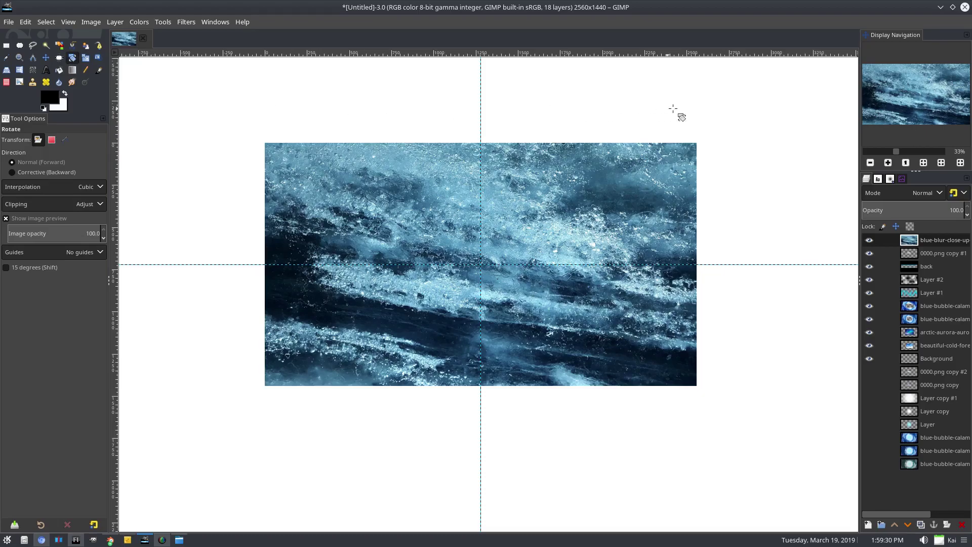
pyautogui.moveTo(673, 108); pyautogui.dragTo(712, 86)
pyautogui.click(828, 144)
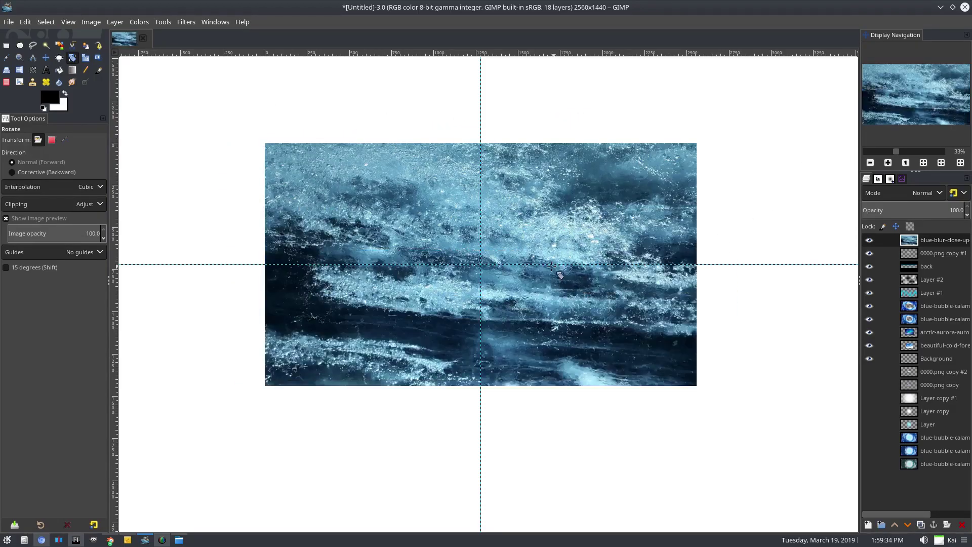
# Set the blue-blur-close-up layer's blend mode to Overlay and move it below the title layer 0000.png copy #1
pyautogui.scroll(1, 551, 178)
pyautogui.click(910, 193)
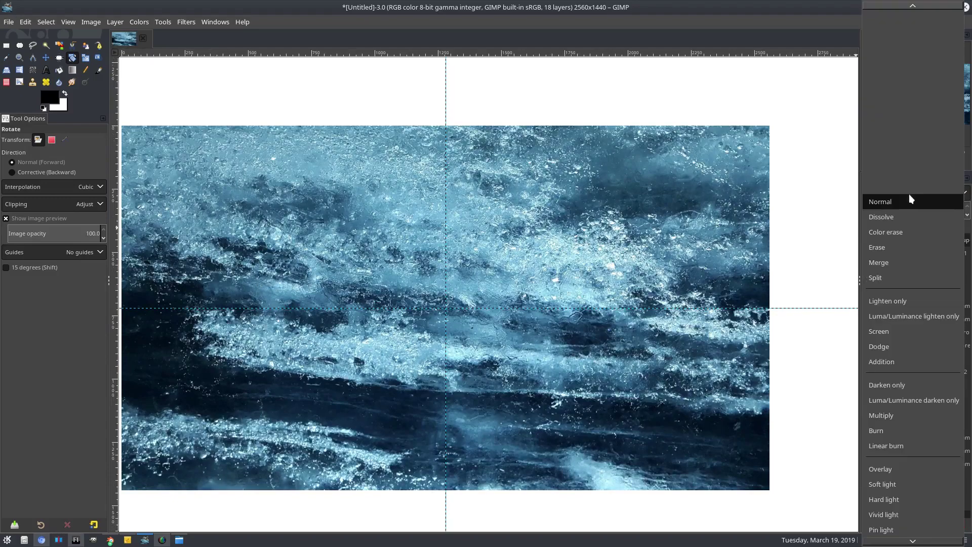
pyautogui.click(883, 466)
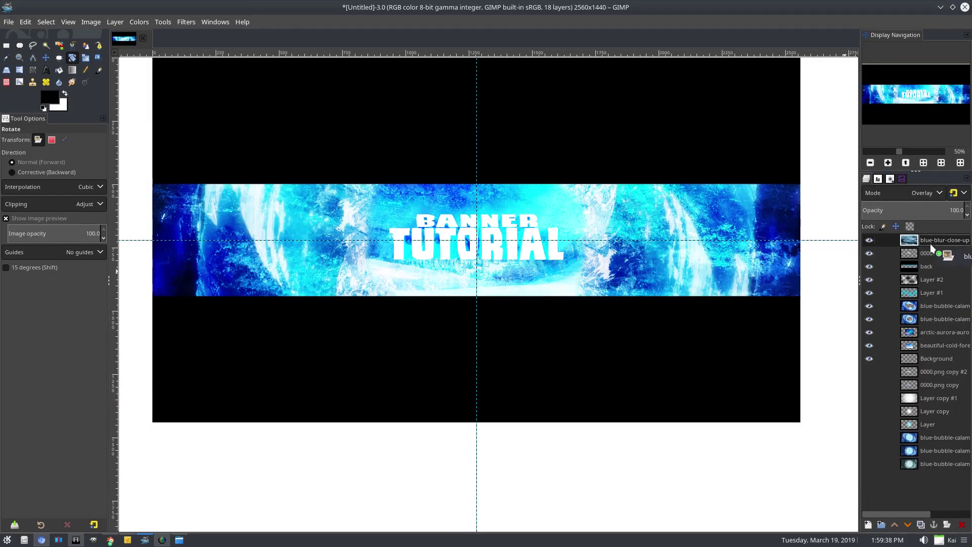
pyautogui.moveTo(930, 247); pyautogui.dragTo(930, 256)
# Lower the blue-blur-close-up layer's opacity to 54.7 and check the blend across the banner
pyautogui.scroll(-1, 476, 253)
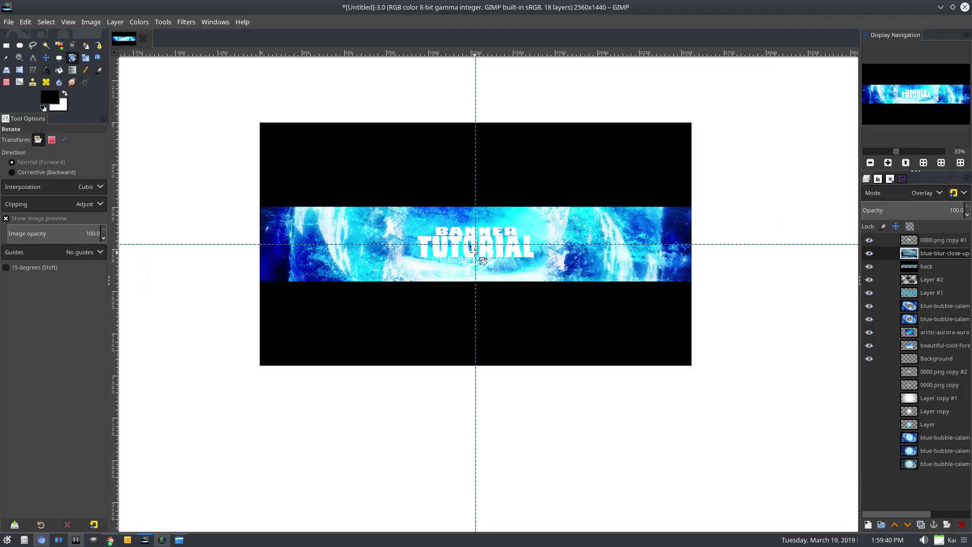
pyautogui.scroll(1, 464, 264)
pyautogui.scroll(1, 479, 238)
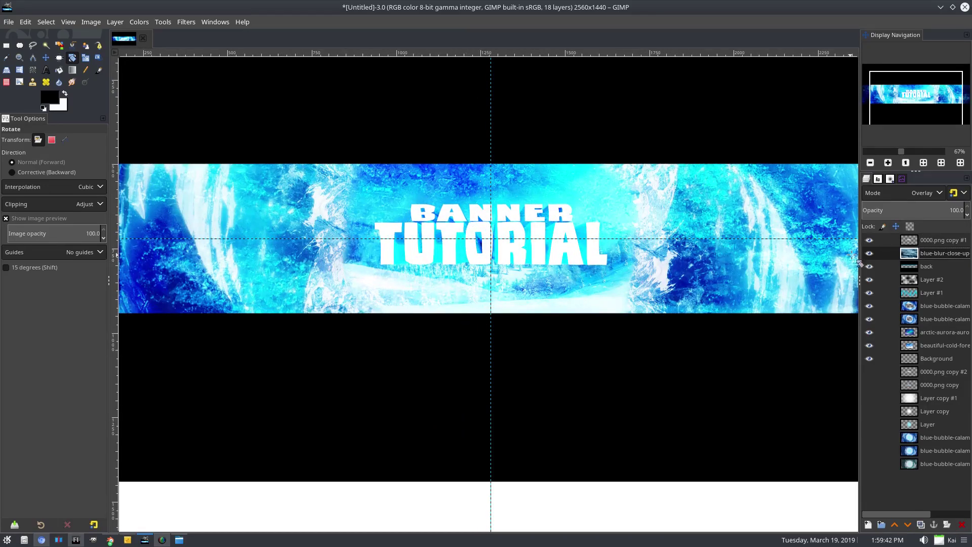
pyautogui.click(918, 210)
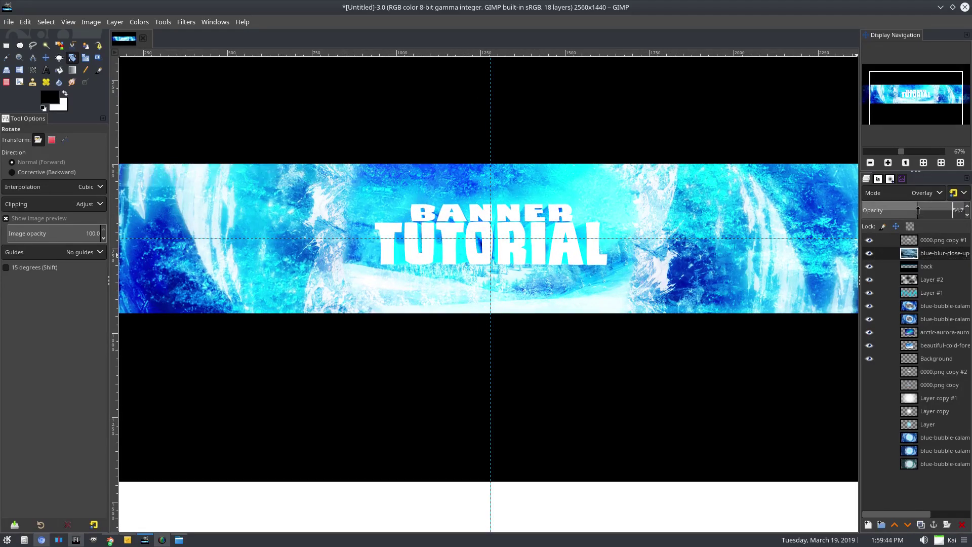
pyautogui.scroll(-2, 586, 310)
pyautogui.scroll(2, 522, 299)
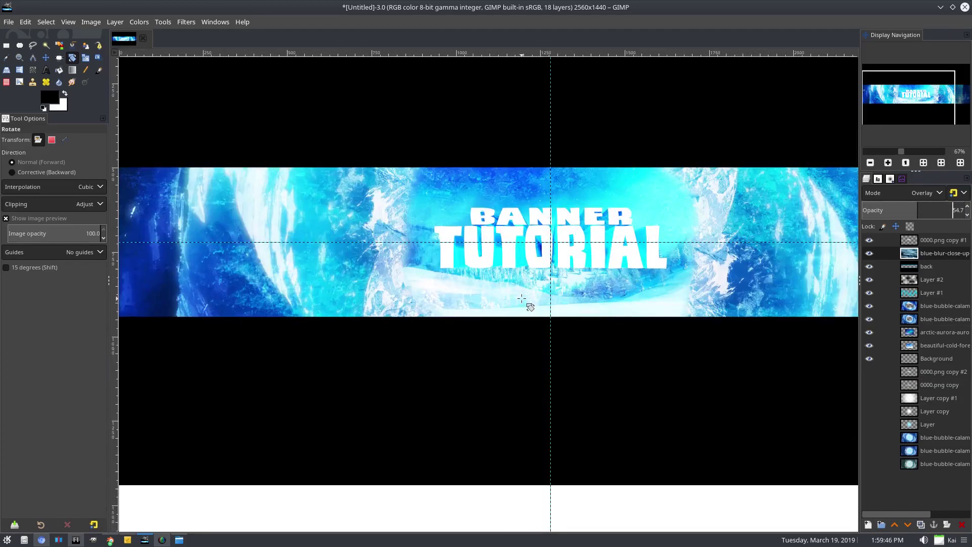
pyautogui.scroll(-1, 600, 261)
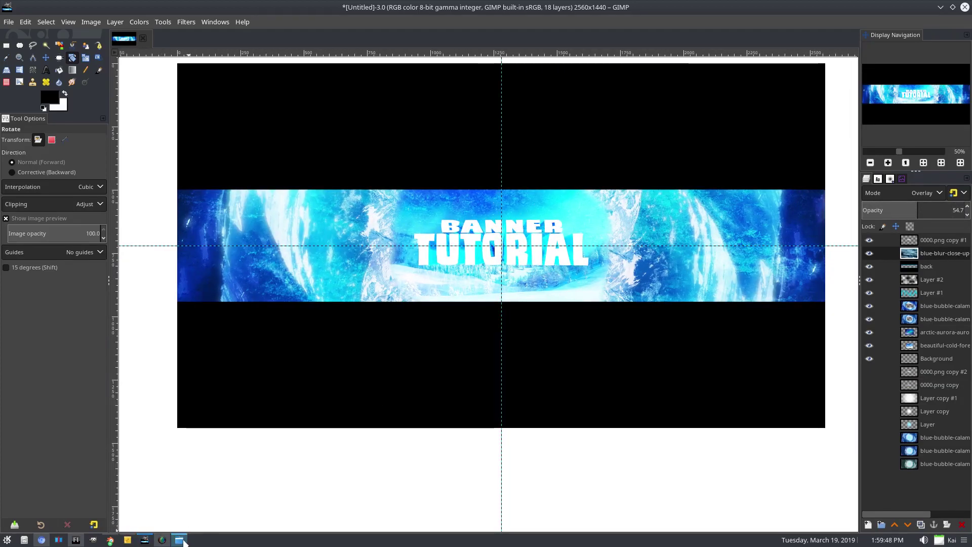
# Add blue-close-up-colors-866351.jpg from the ice banner folder as a new layer, keeping its embedded color profile
pyautogui.click(181, 540)
pyautogui.moveTo(878, 43); pyautogui.dragTo(330, 213)
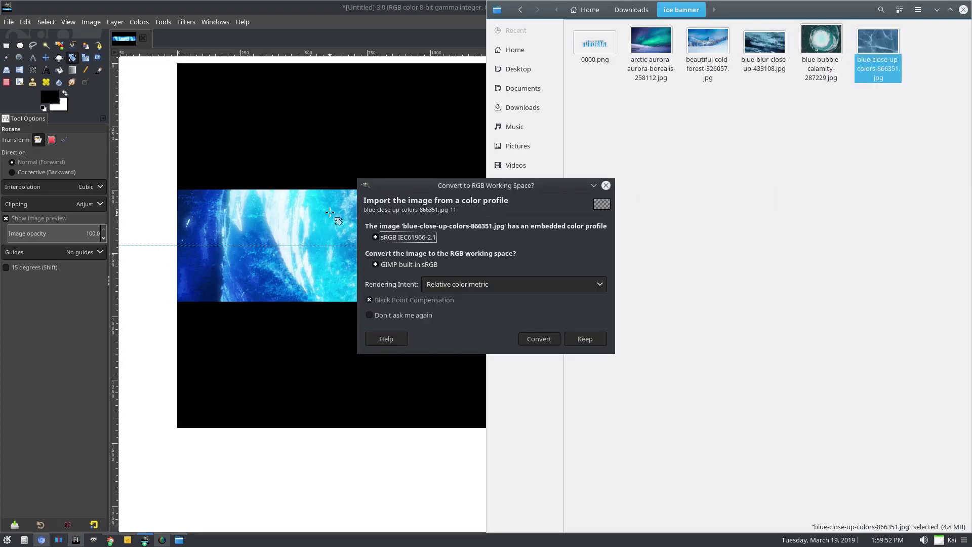
pyautogui.click(585, 339)
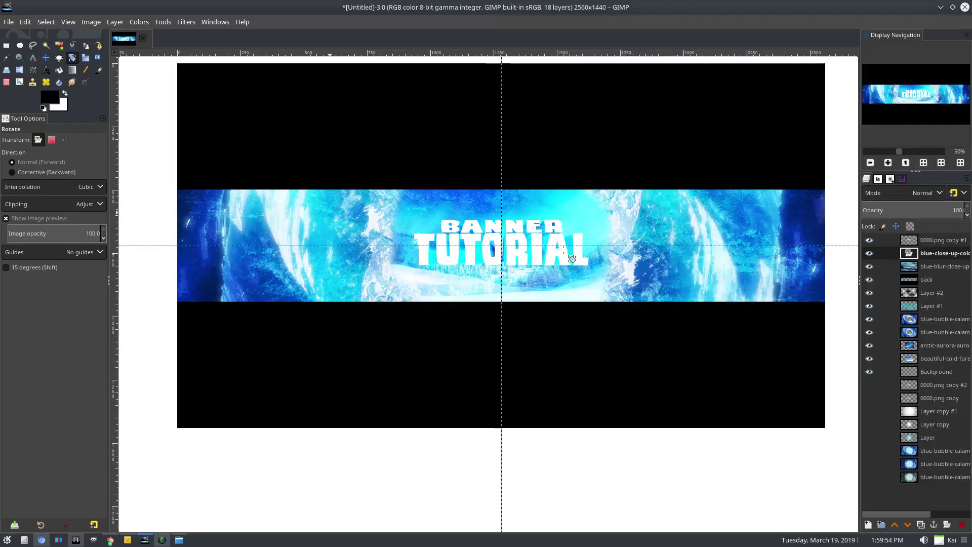
# Scale the blue-close-up-colors layer around its center to about 2604 × 1610 px, covering the canvas
pyautogui.scroll(-3, 440, 296)
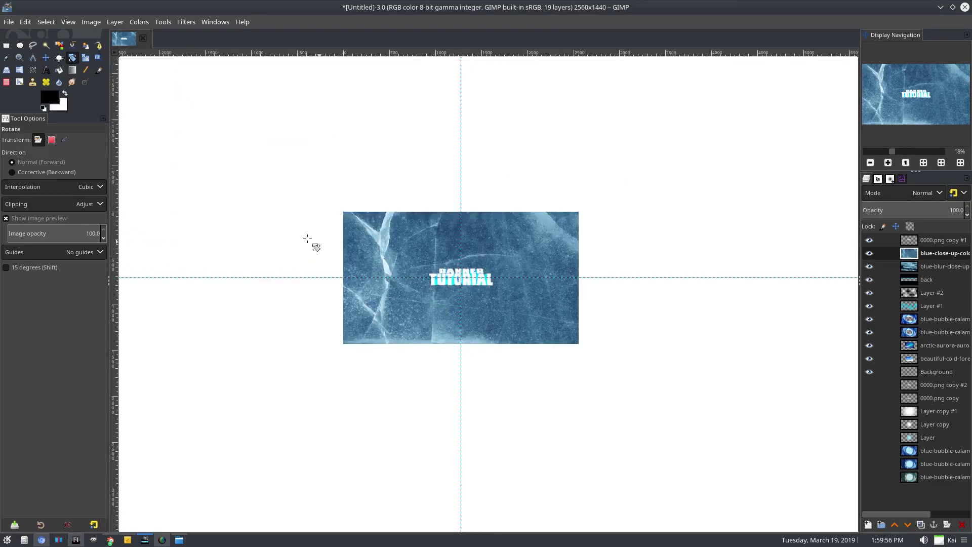
pyautogui.click(85, 58)
pyautogui.scroll(-1, 543, 229)
pyautogui.click(527, 263)
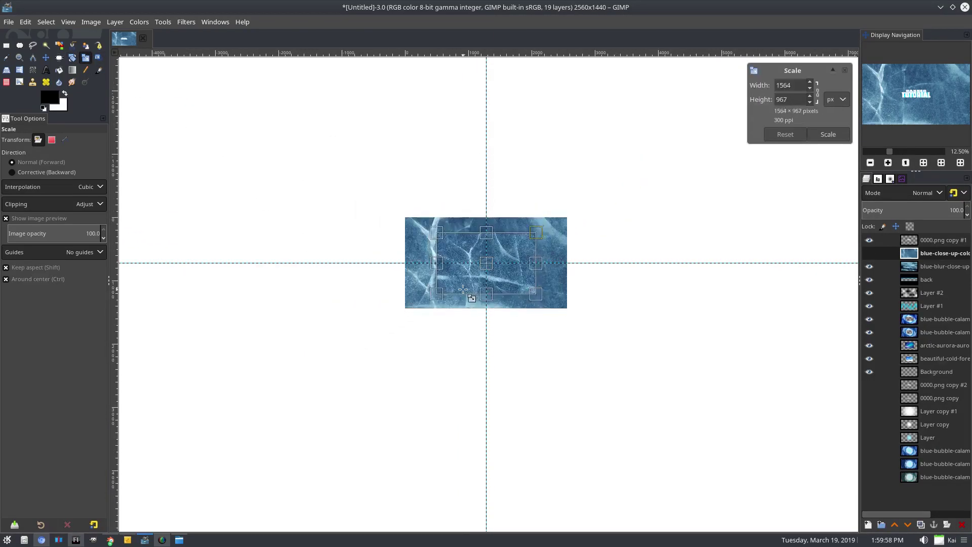
pyautogui.moveTo(527, 263); pyautogui.dragTo(597, 228)
pyautogui.scroll(3, 530, 251)
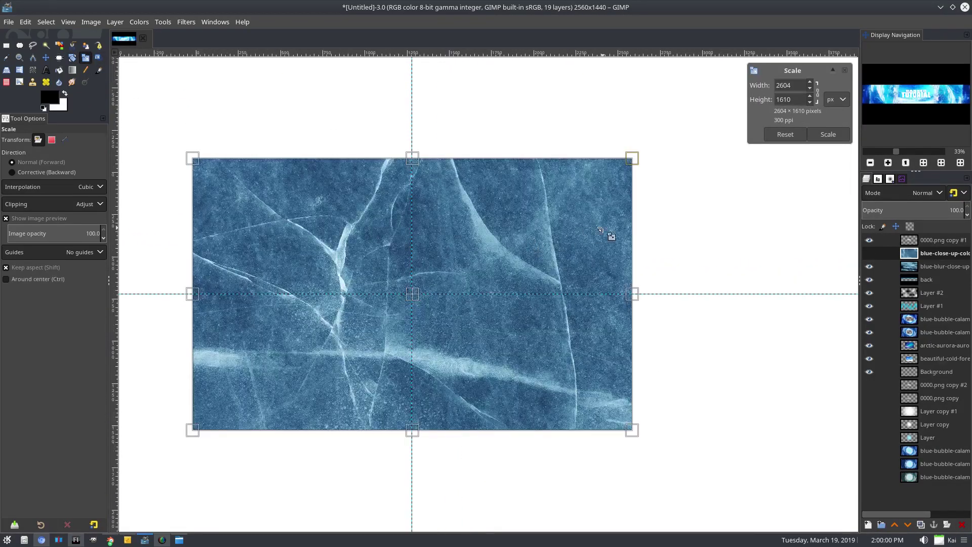
pyautogui.scroll(1, 515, 253)
pyautogui.click(829, 135)
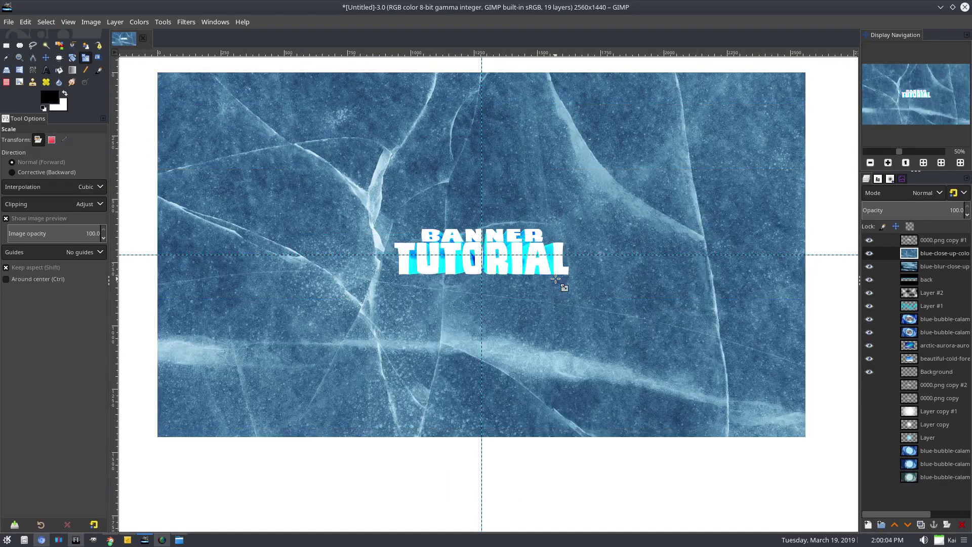
# Set the blue-close-up-colors layer's blend mode to Screen and its opacity to 42.4
pyautogui.moveTo(556, 279); pyautogui.dragTo(563, 279)
pyautogui.click(919, 193)
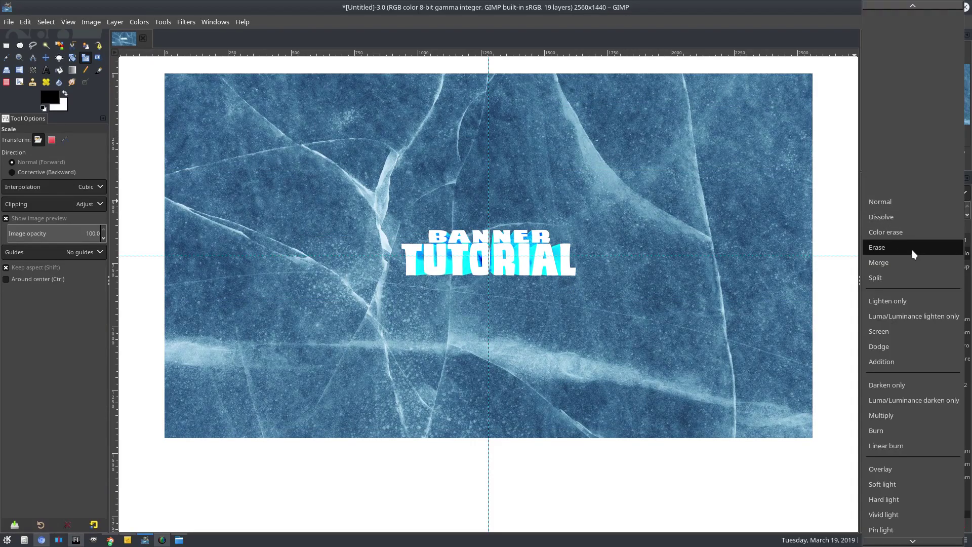
pyautogui.click(886, 332)
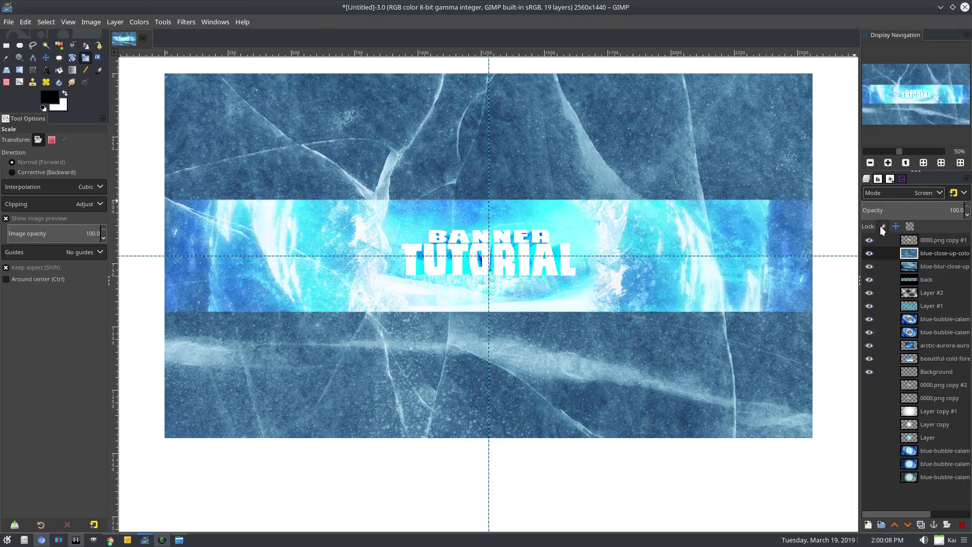
pyautogui.moveTo(935, 209); pyautogui.dragTo(905, 210)
# Move the blue-close-up-colors and blue-blur-close-up layers directly below the back layer, keeping blue-blur-close-up on top of the two
pyautogui.moveTo(926, 249); pyautogui.dragTo(938, 284)
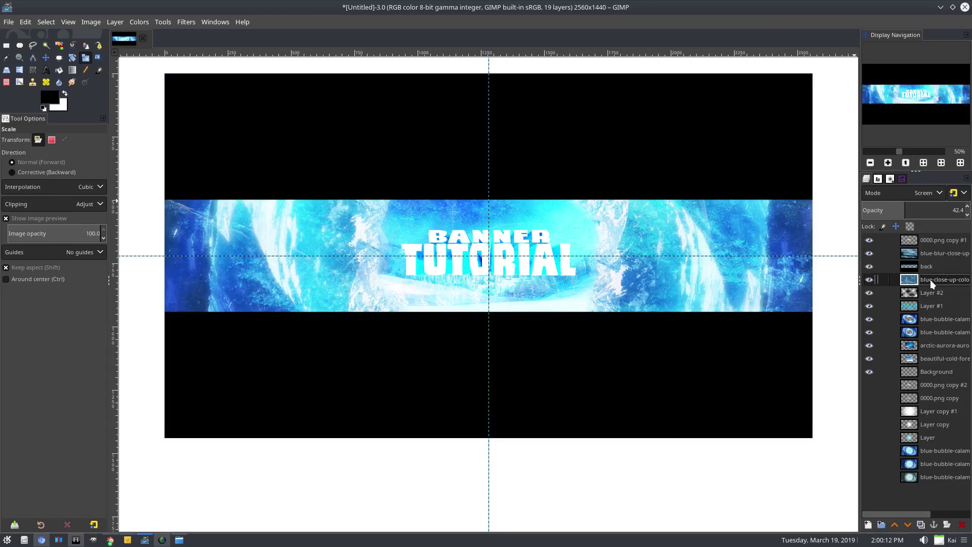
pyautogui.moveTo(934, 251); pyautogui.dragTo(921, 264)
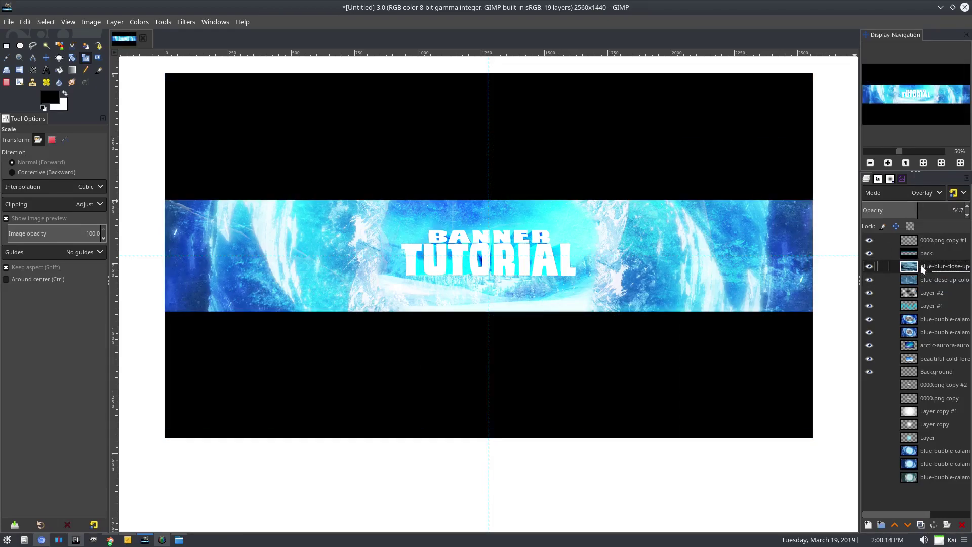
# Set the blue-close-up-colors layer's opacity to 100 and its blend mode to Normal
pyautogui.click(922, 278)
pyautogui.click(919, 211)
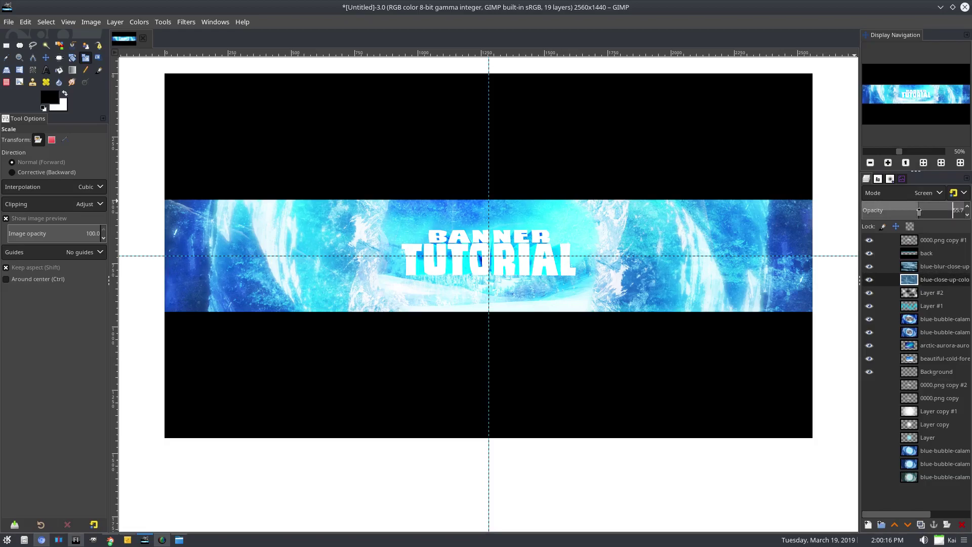
pyautogui.moveTo(919, 211); pyautogui.dragTo(968, 213)
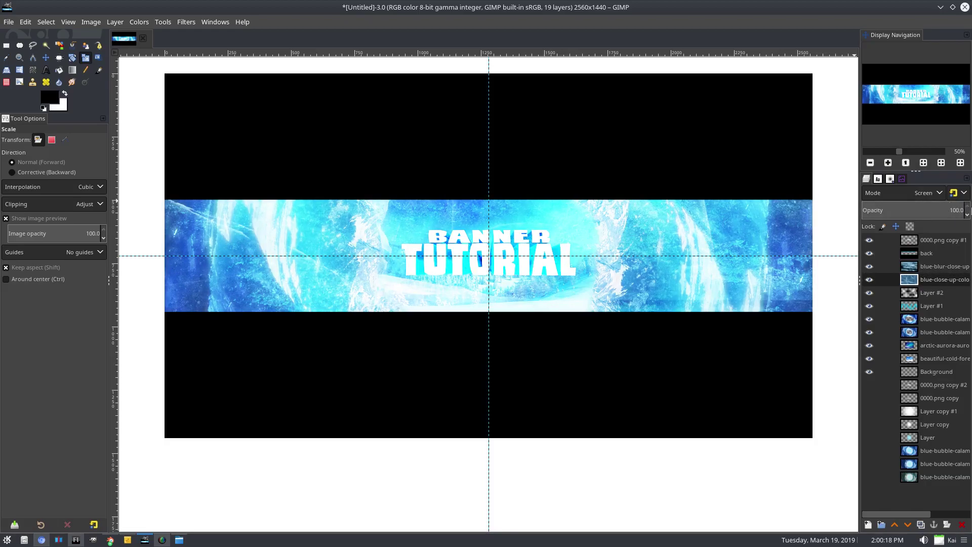
pyautogui.click(937, 192)
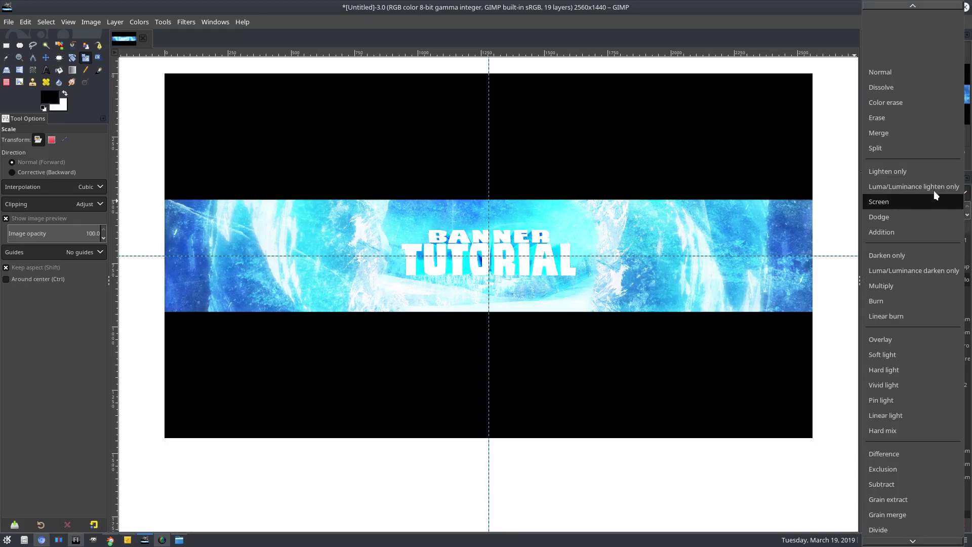
pyautogui.click(913, 343)
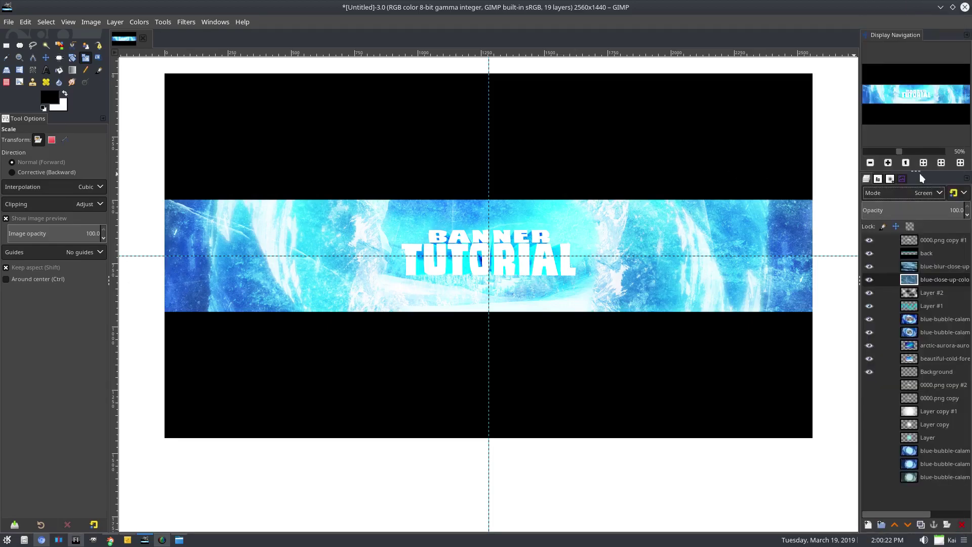
pyautogui.click(920, 174)
pyautogui.click(900, 75)
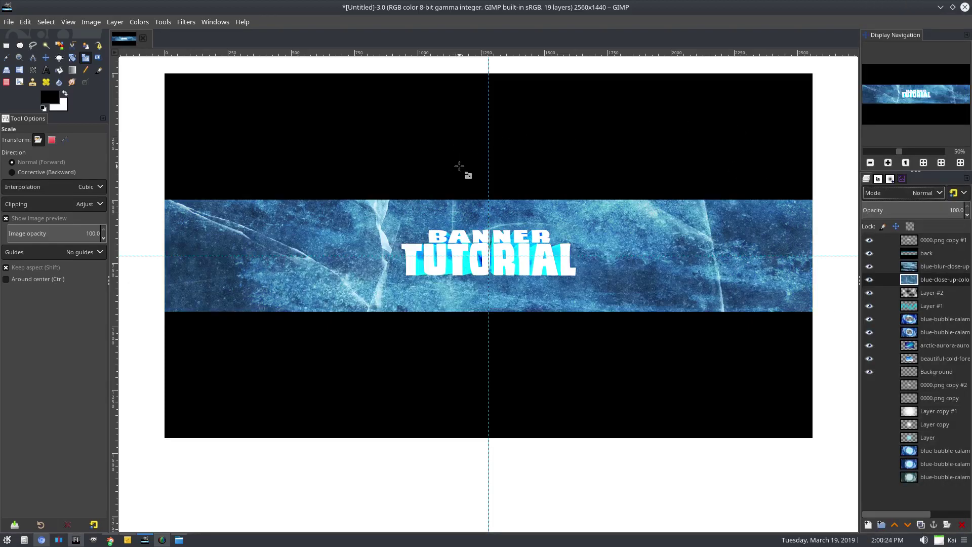
# Increase the blue-close-up-colors layer's contrast with a gentle S-shaped Curves adjustment on the Value channel
pyautogui.click(140, 22)
pyautogui.click(193, 155)
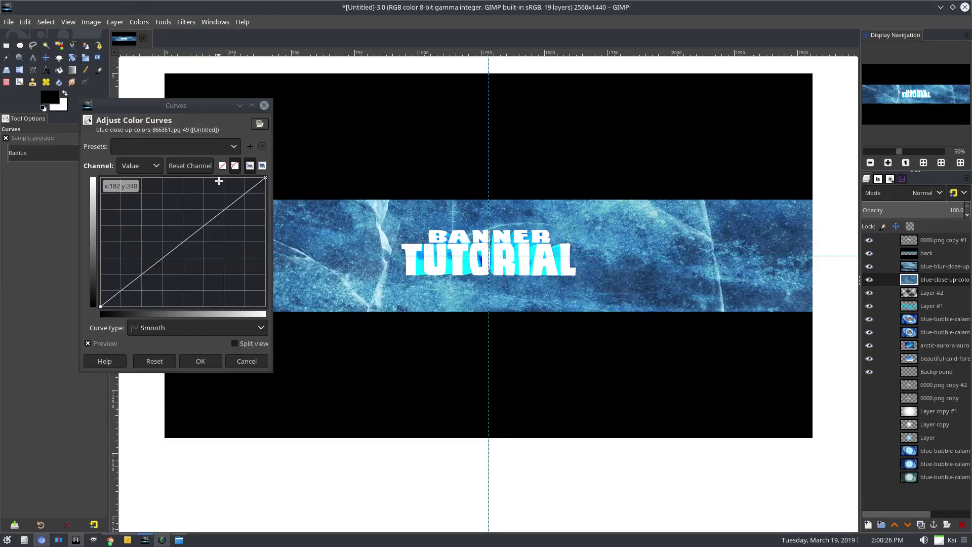
pyautogui.moveTo(234, 203); pyautogui.dragTo(233, 189)
pyautogui.moveTo(138, 272); pyautogui.dragTo(143, 287)
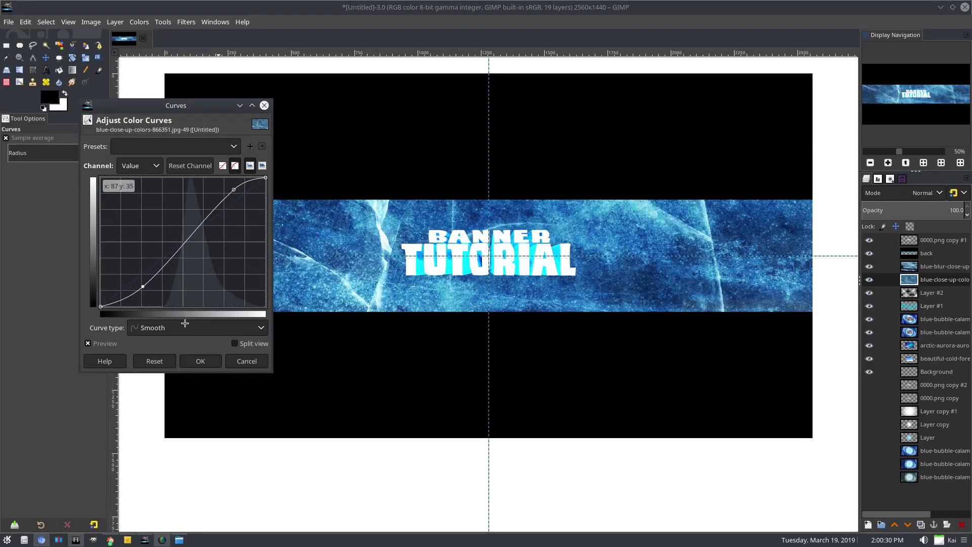
pyautogui.click(201, 361)
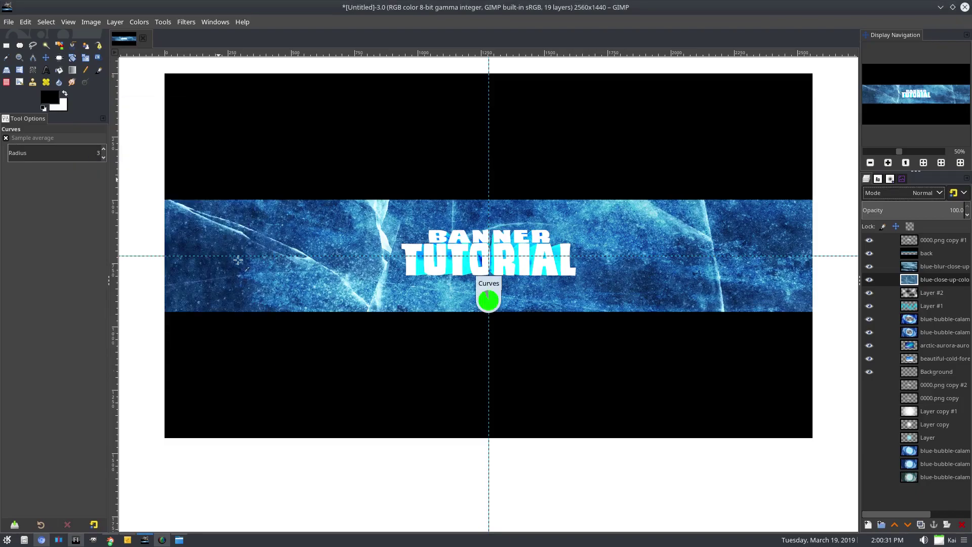
# Apply Color to Alpha with black (000000) to the blue-close-up-colors layer
pyautogui.click(132, 21)
pyautogui.moveTo(156, 234)
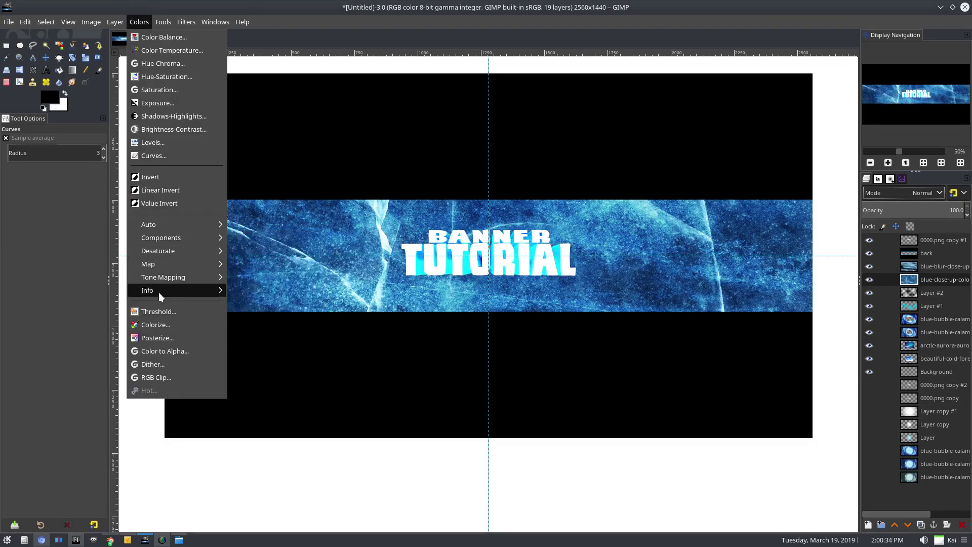
pyautogui.moveTo(162, 22)
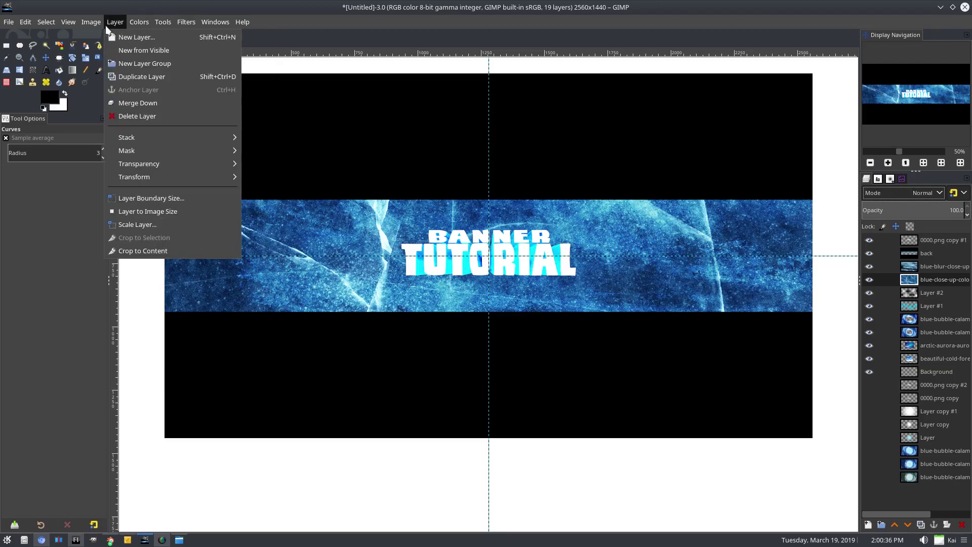
pyautogui.moveTo(115, 21)
pyautogui.moveTo(152, 163)
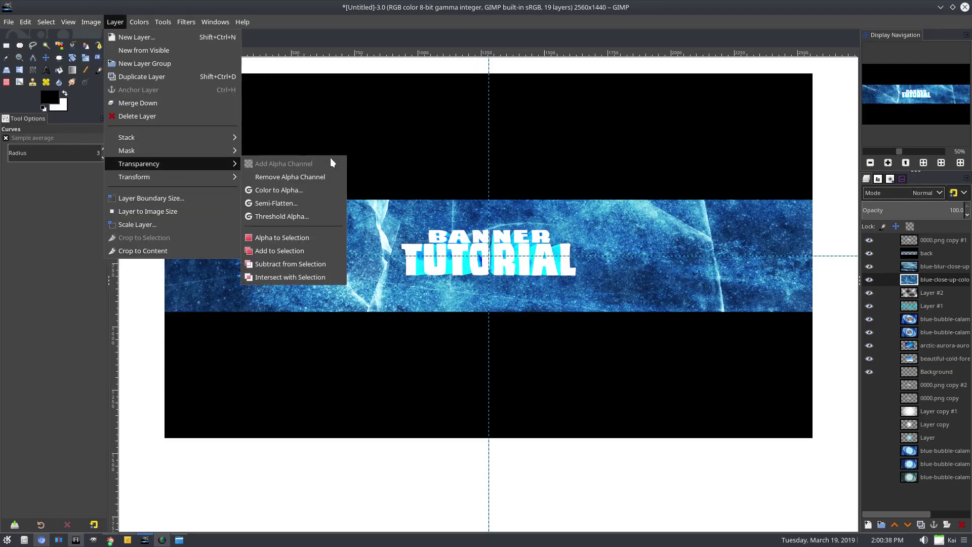
pyautogui.click(318, 191)
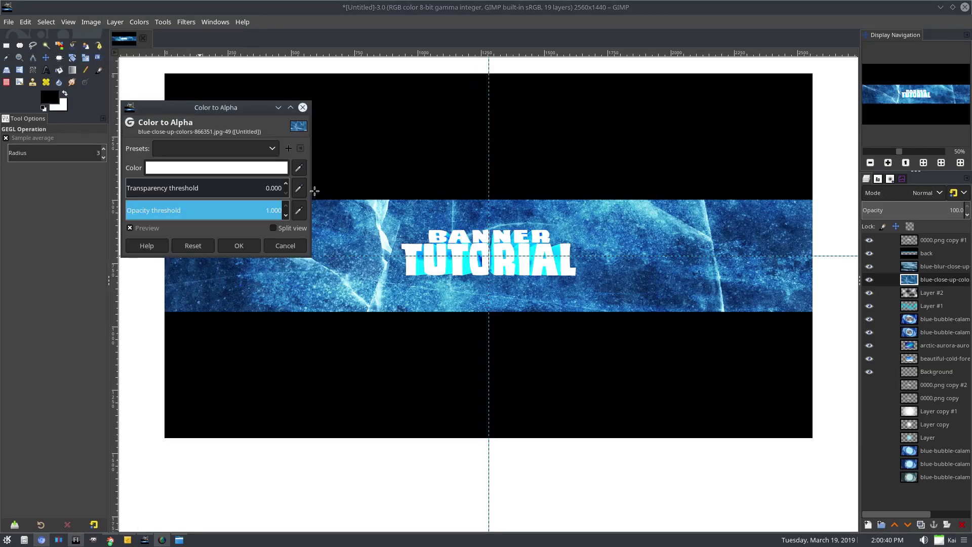
pyautogui.click(211, 187)
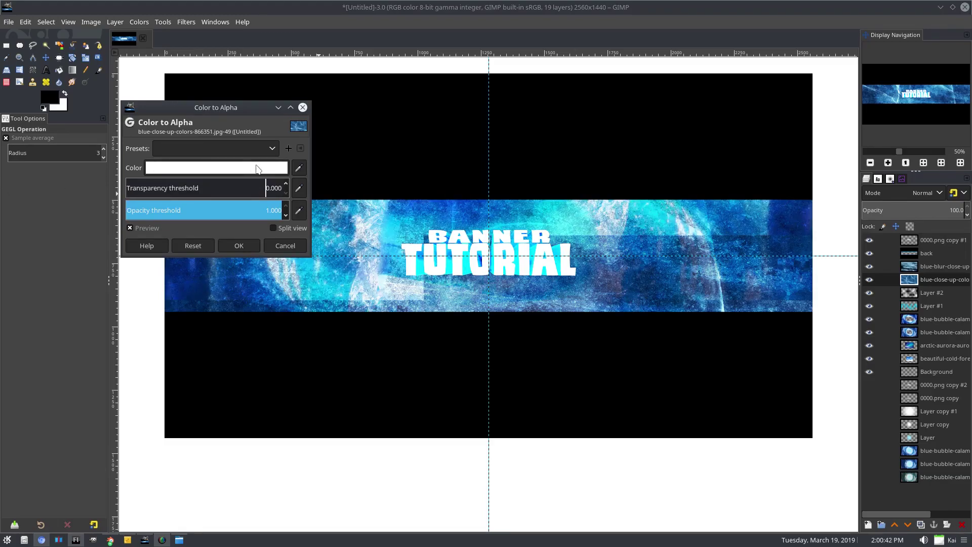
pyautogui.click(257, 168)
pyautogui.click(275, 229)
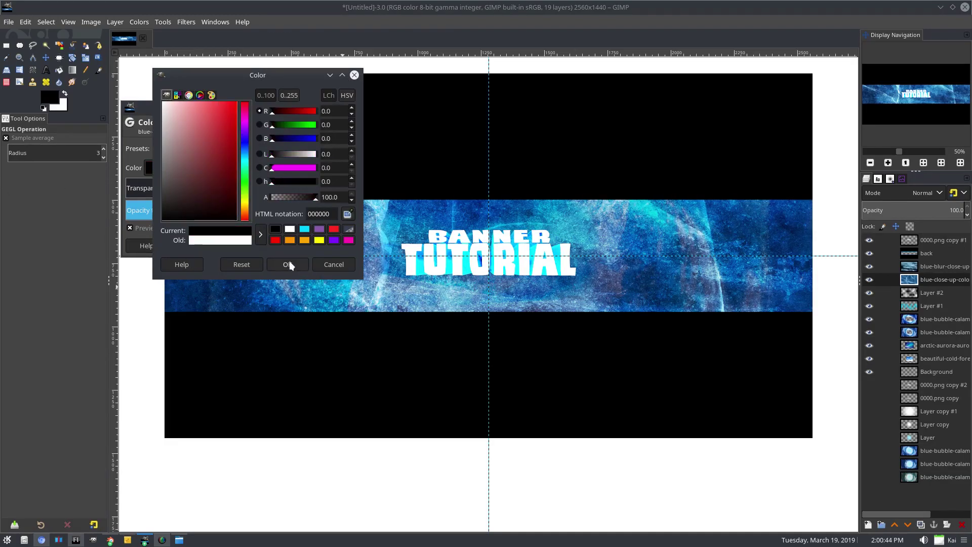
pyautogui.click(287, 261)
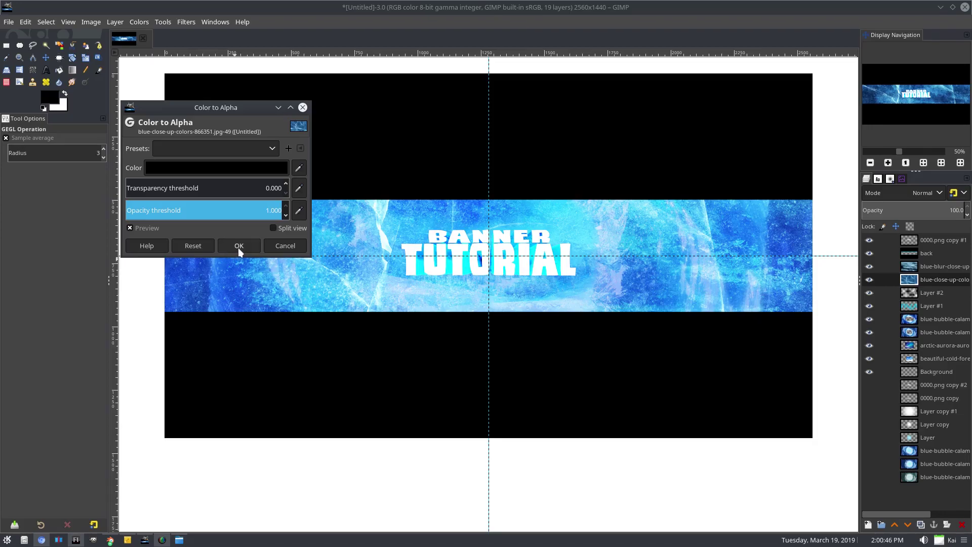
pyautogui.click(239, 246)
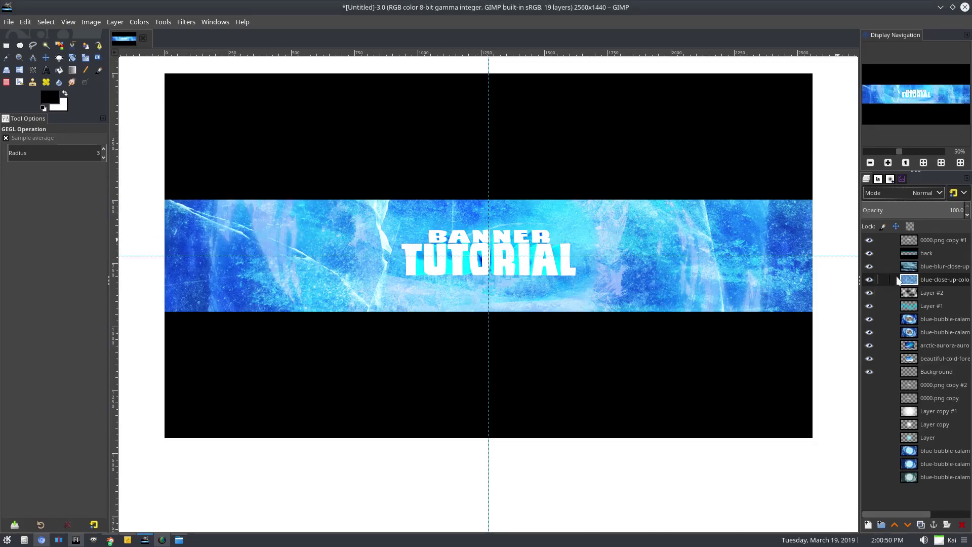
# Move the blue-close-up-colors layer to the top of the stack and hide all other layers
pyautogui.moveTo(898, 280); pyautogui.dragTo(910, 238)
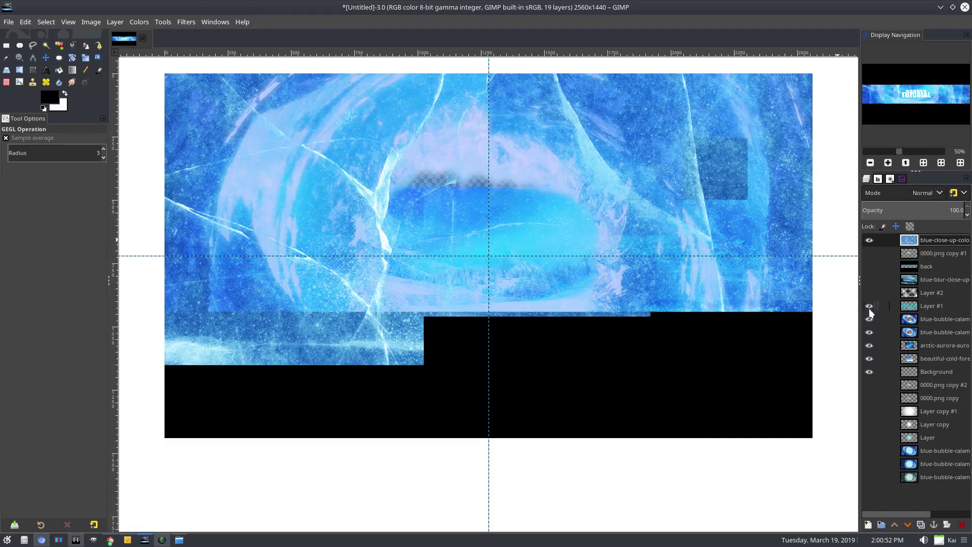
pyautogui.moveTo(869, 318); pyautogui.dragTo(868, 371)
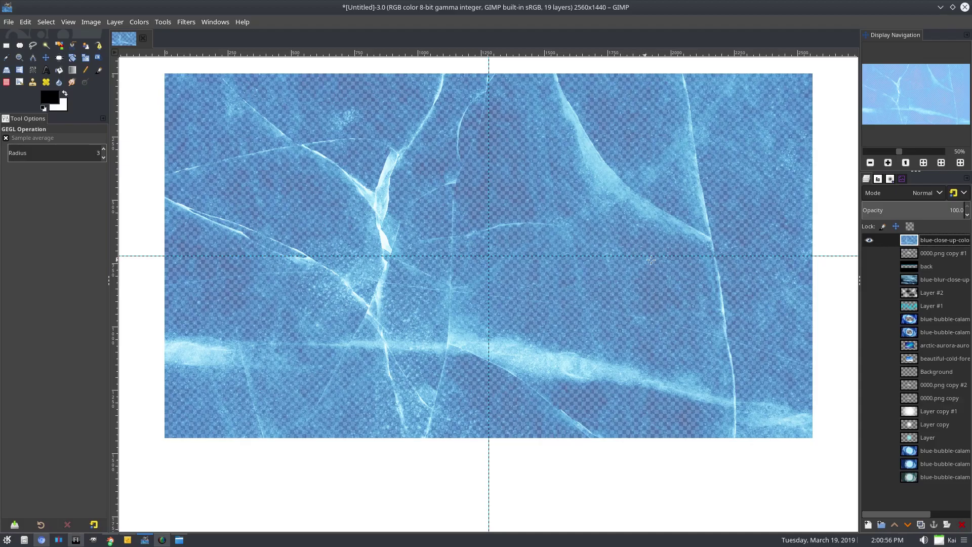
pyautogui.scroll(5, 526, 188)
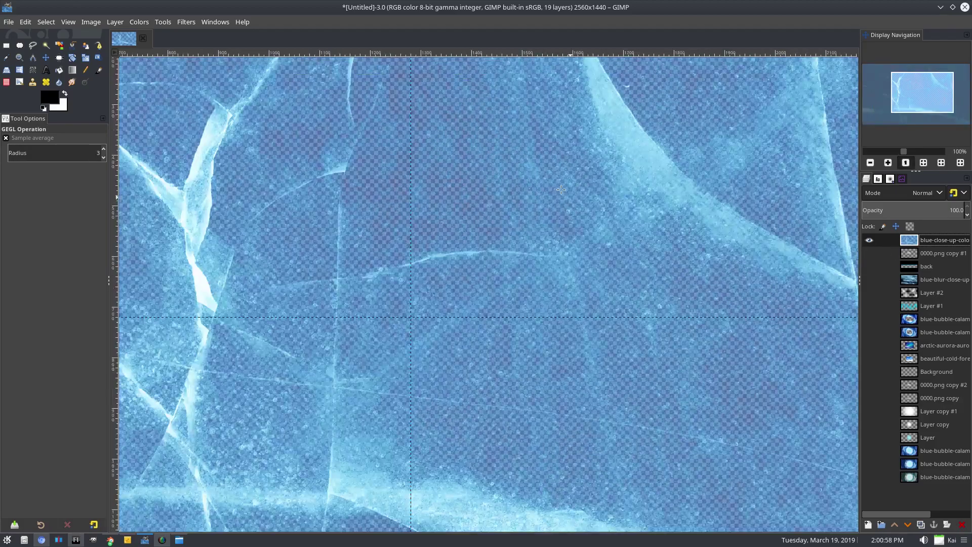
pyautogui.click(139, 22)
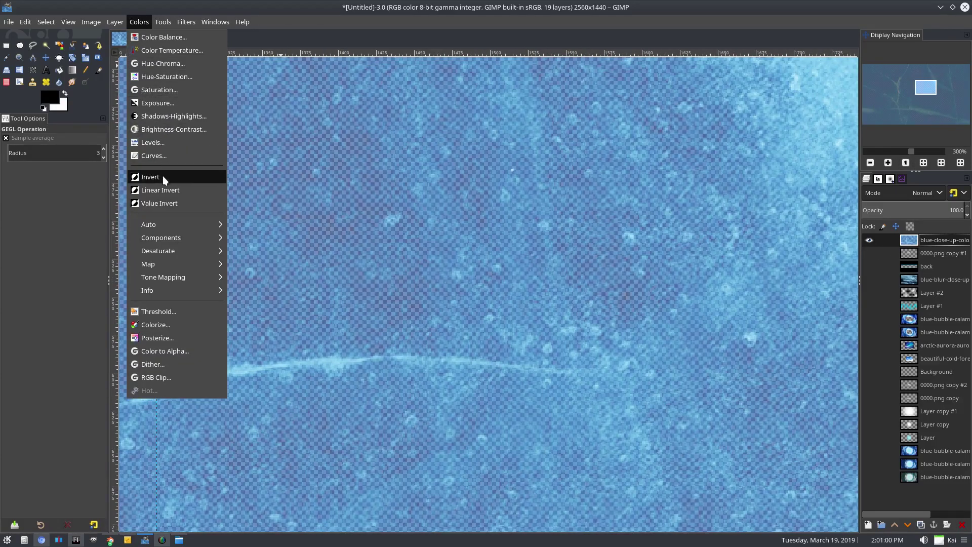
pyautogui.moveTo(115, 22)
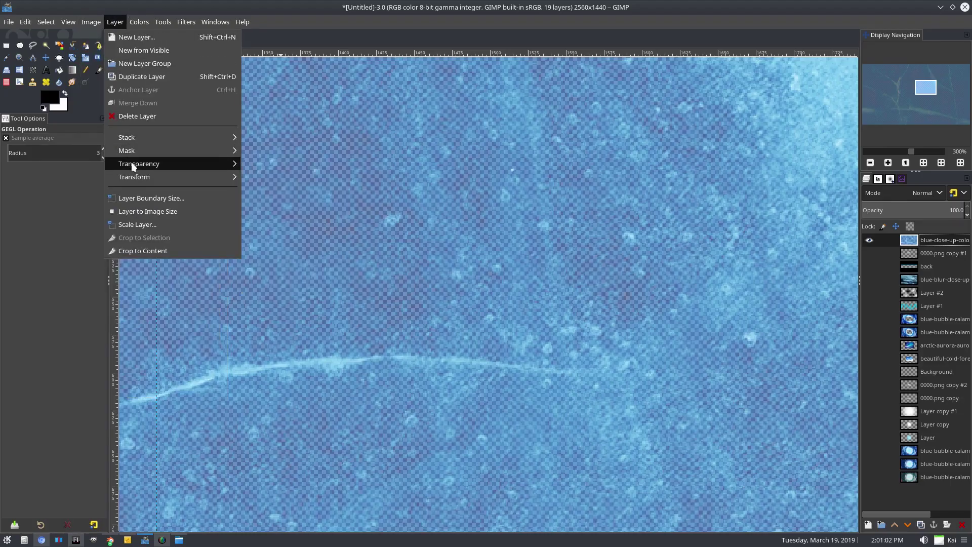
pyautogui.moveTo(134, 163)
pyautogui.click(299, 189)
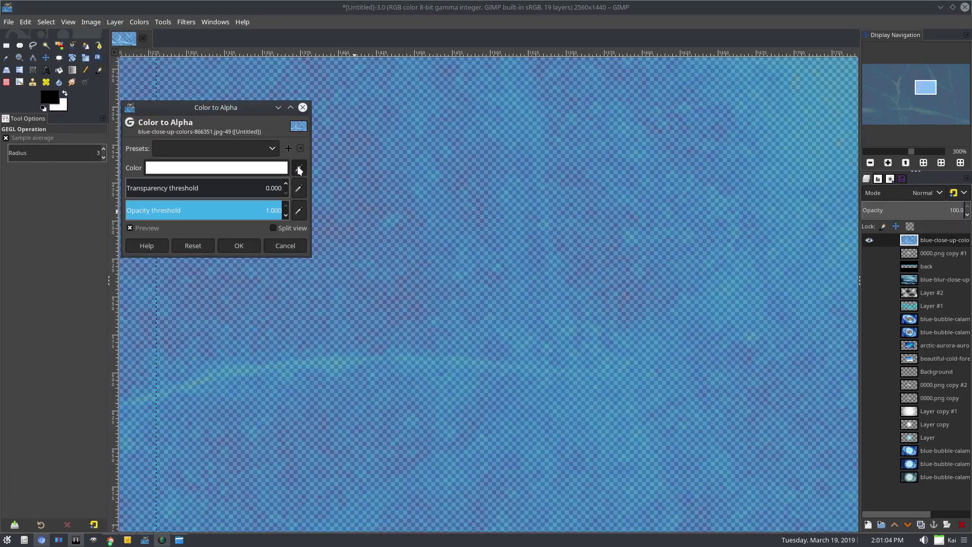
pyautogui.click(297, 168)
pyautogui.click(536, 133)
pyautogui.scroll(-4, 451, 244)
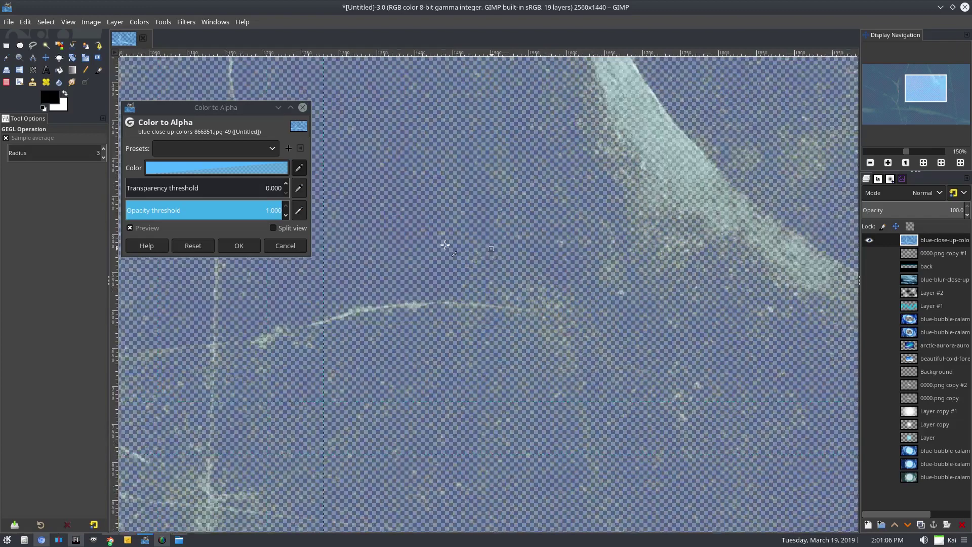
pyautogui.click(216, 168)
pyautogui.click(129, 105)
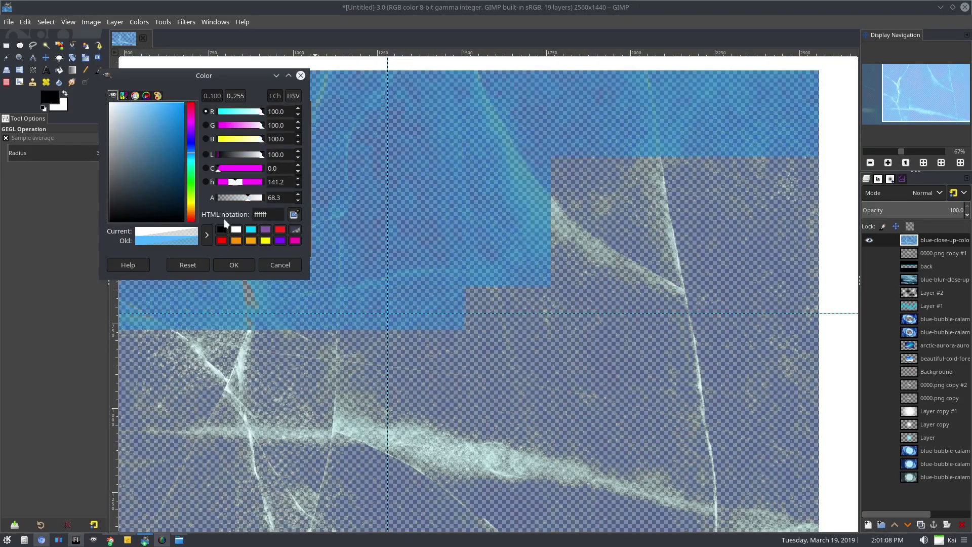
pyautogui.click(279, 266)
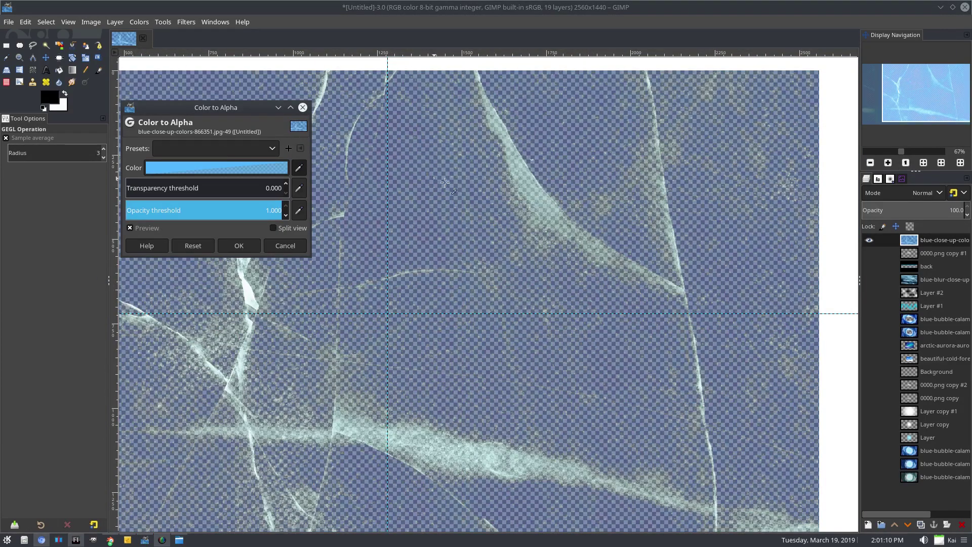
pyautogui.scroll(-2, 446, 182)
pyautogui.click(302, 108)
# Apply Color to Alpha with the blue 007dff to the blue-close-up-colors layer
pyautogui.click(138, 22)
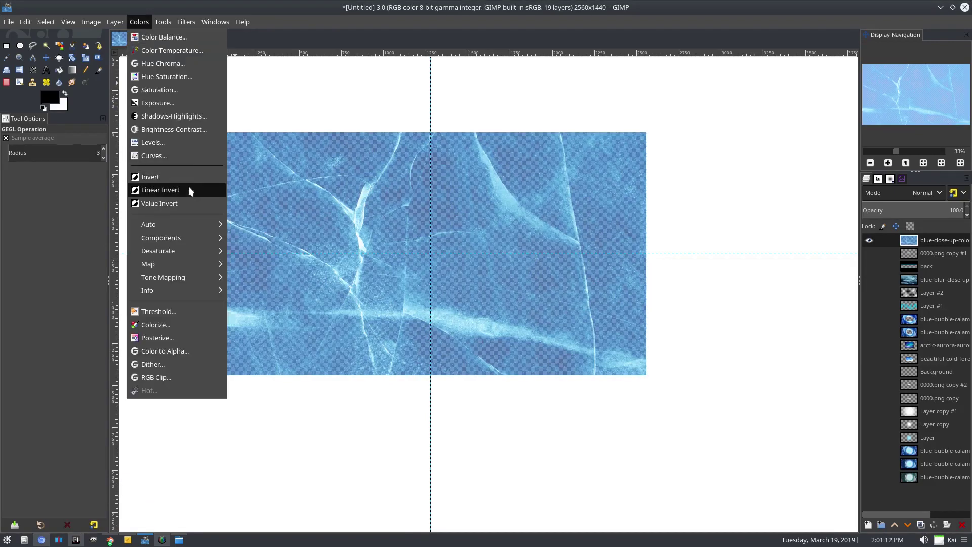
pyautogui.moveTo(115, 21)
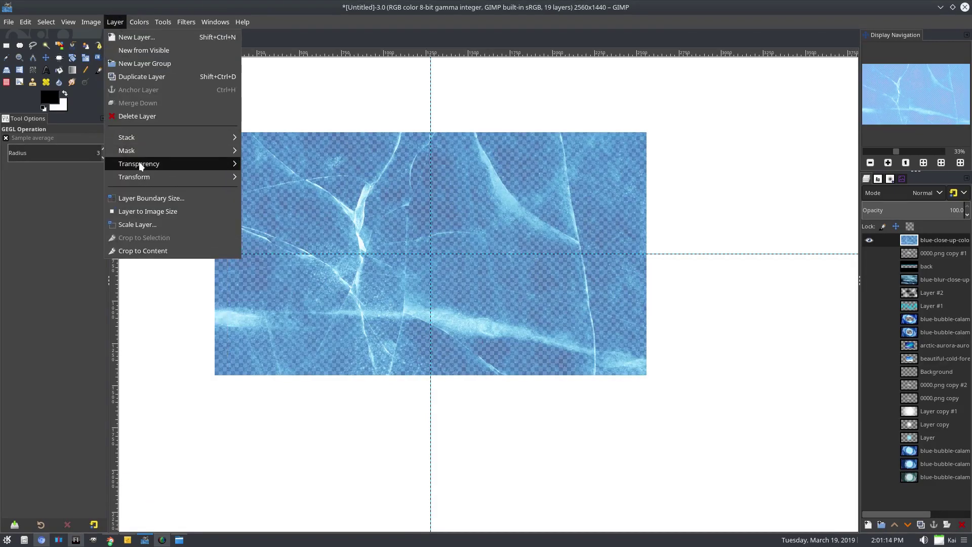
pyautogui.moveTo(138, 163)
pyautogui.click(293, 191)
pyautogui.click(248, 167)
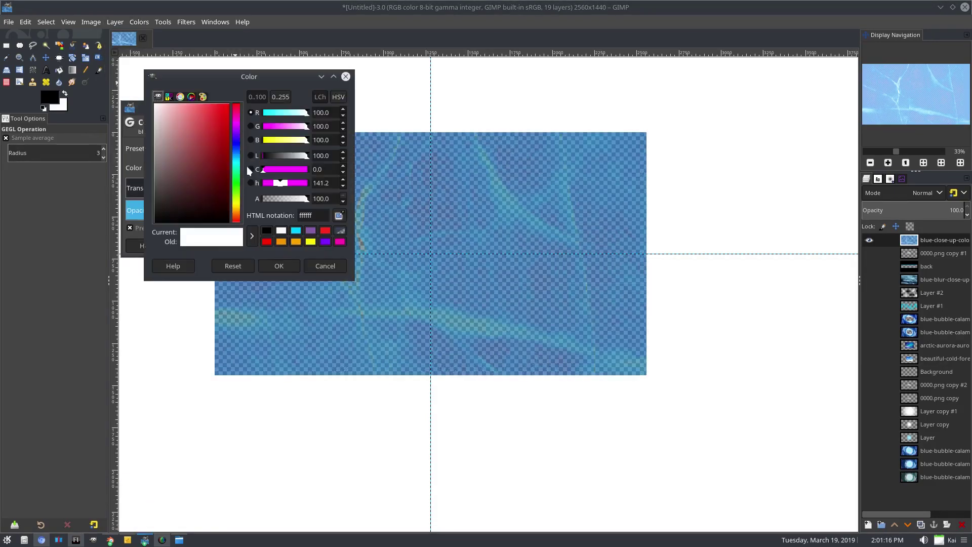
pyautogui.click(296, 232)
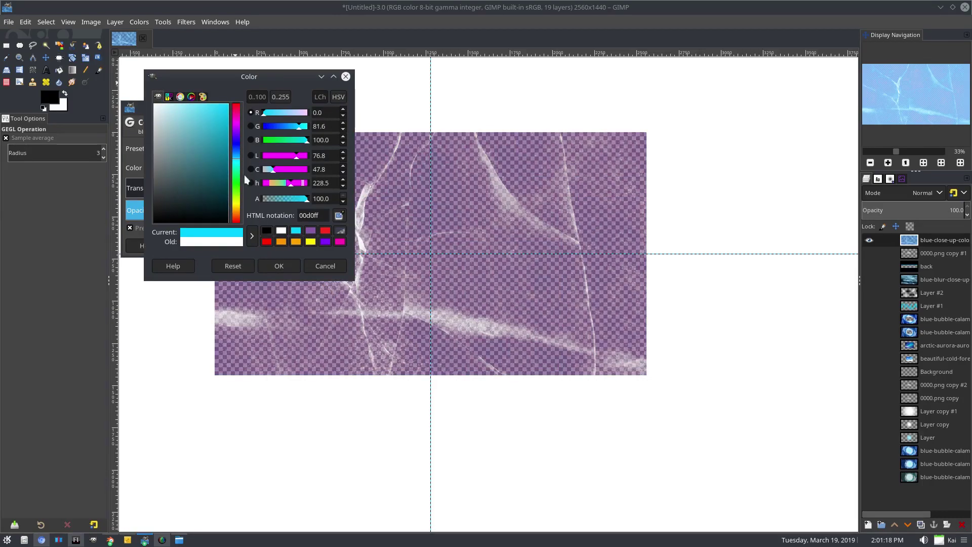
pyautogui.click(239, 152)
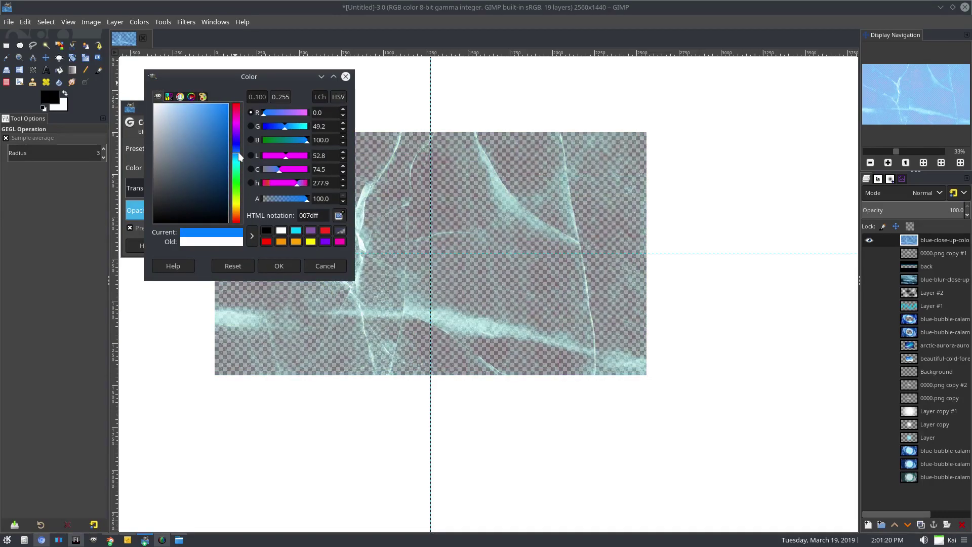
pyautogui.scroll(2, 454, 245)
pyautogui.scroll(-1, 420, 153)
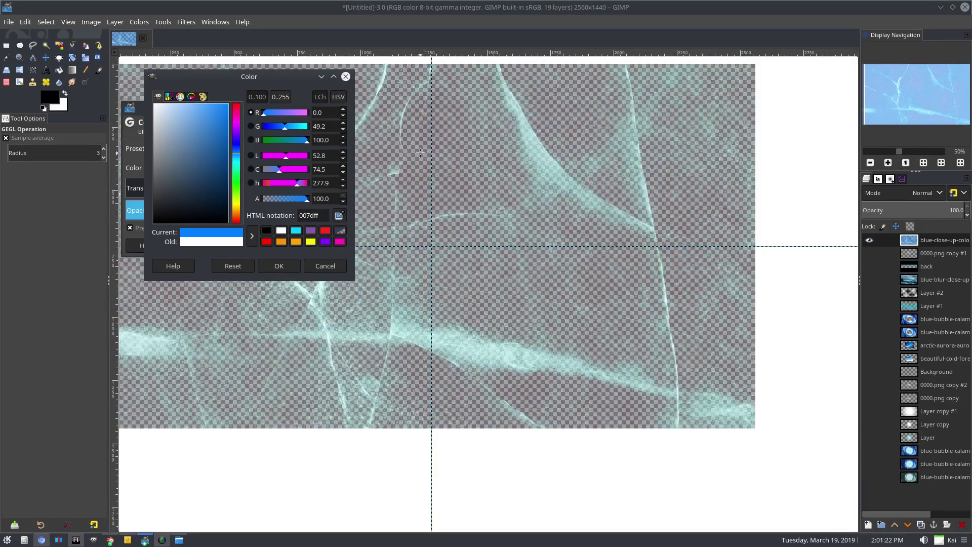
pyautogui.click(279, 267)
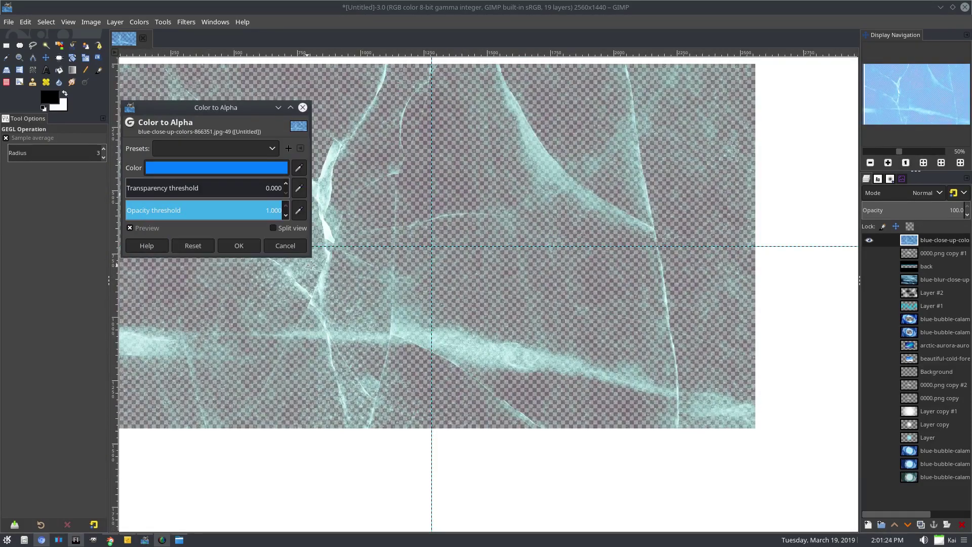
pyautogui.click(256, 250)
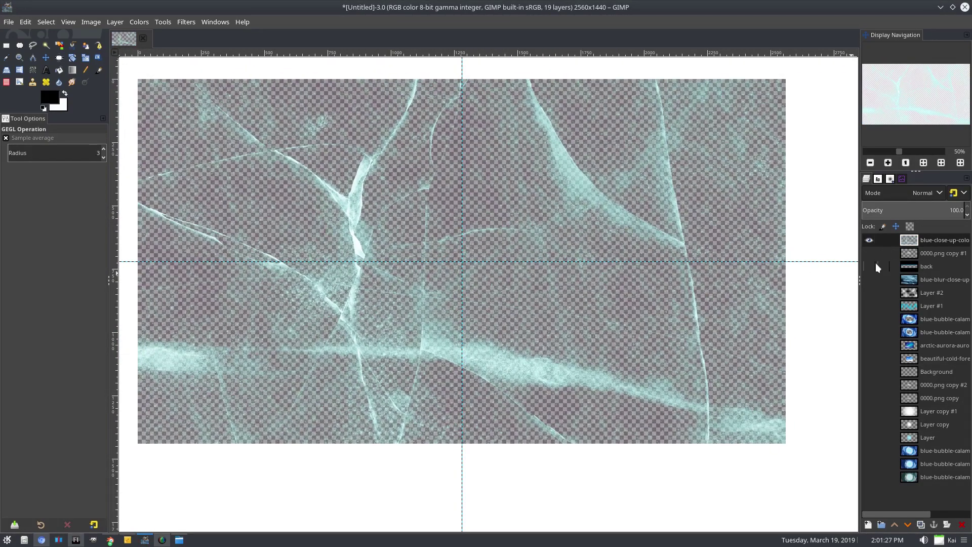
# Show the layers from 0000.png copy #1 down to beautiful-cold-fore again, leaving Background hidden, with the blue-close-up-colors layer active
pyautogui.moveTo(871, 261); pyautogui.dragTo(869, 388)
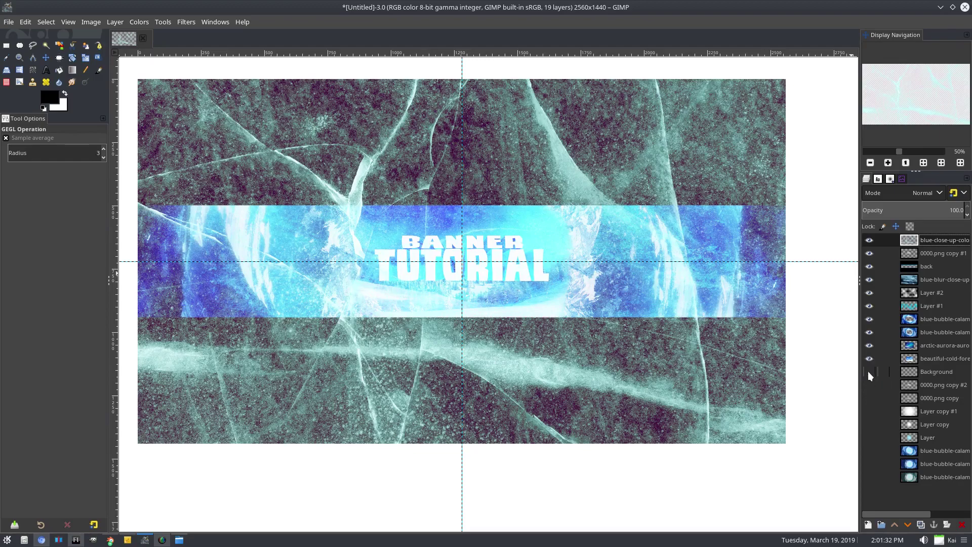
pyautogui.moveTo(912, 240)
pyautogui.mouseDown()
pyautogui.moveTo(927, 269)
pyautogui.moveTo(911, 240)
pyautogui.mouseUp()
# Shape a steep S-curve on the blue-close-up-colors layer's Value channel, clipping the highlights and lowering the shadows to about x 78, y 50
pyautogui.click(147, 22)
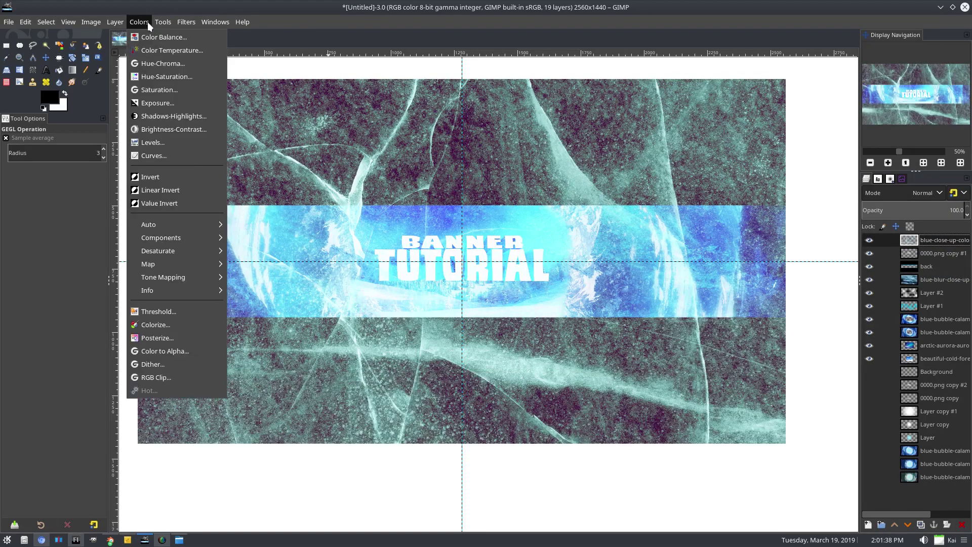
pyautogui.click(187, 159)
pyautogui.moveTo(218, 215); pyautogui.dragTo(211, 175)
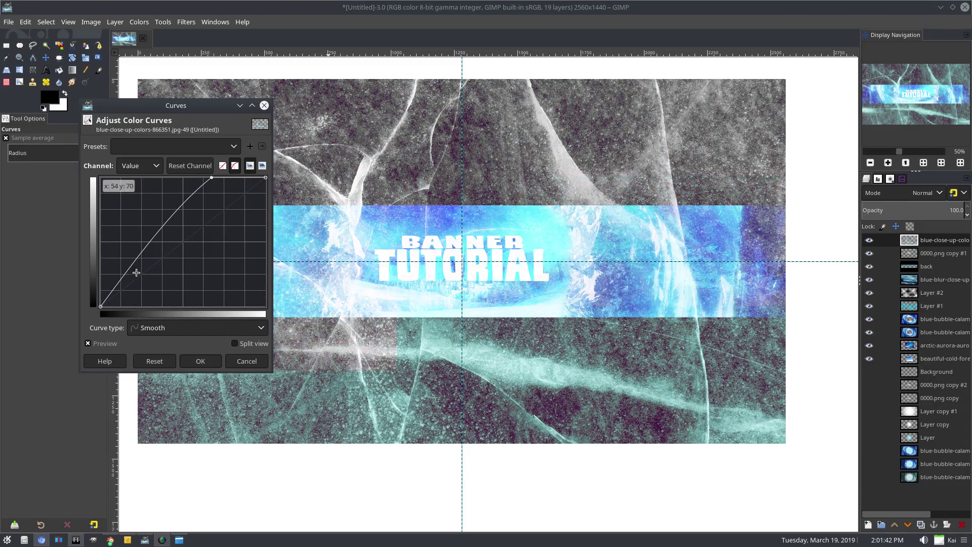
pyautogui.moveTo(137, 271); pyautogui.dragTo(151, 281)
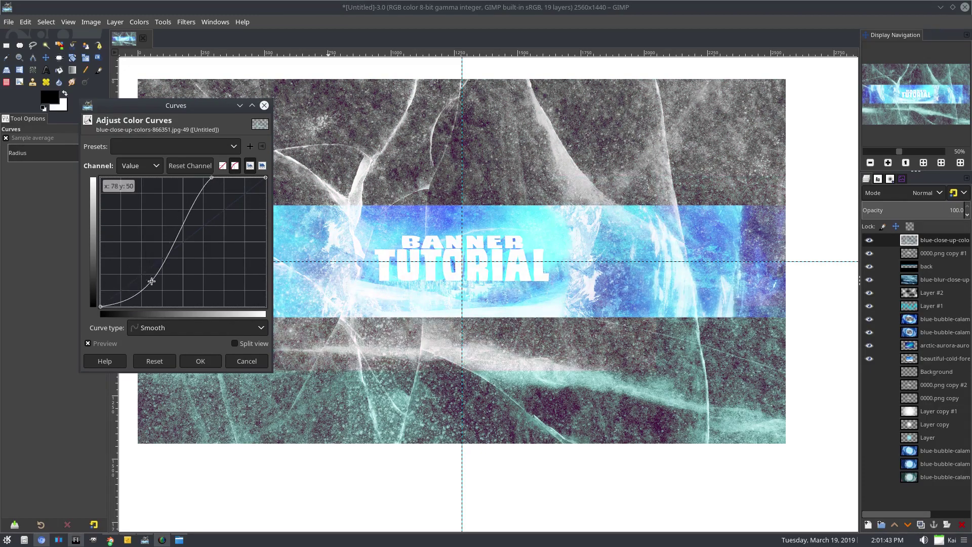
# Try raising the Blue channel curve and pulling the Green and Red channel curves well below the diagonal
pyautogui.click(141, 164)
pyautogui.click(144, 208)
pyautogui.moveTo(189, 240); pyautogui.dragTo(209, 270)
pyautogui.click(140, 166)
pyautogui.click(145, 152)
pyautogui.click(141, 166)
pyautogui.click(145, 152)
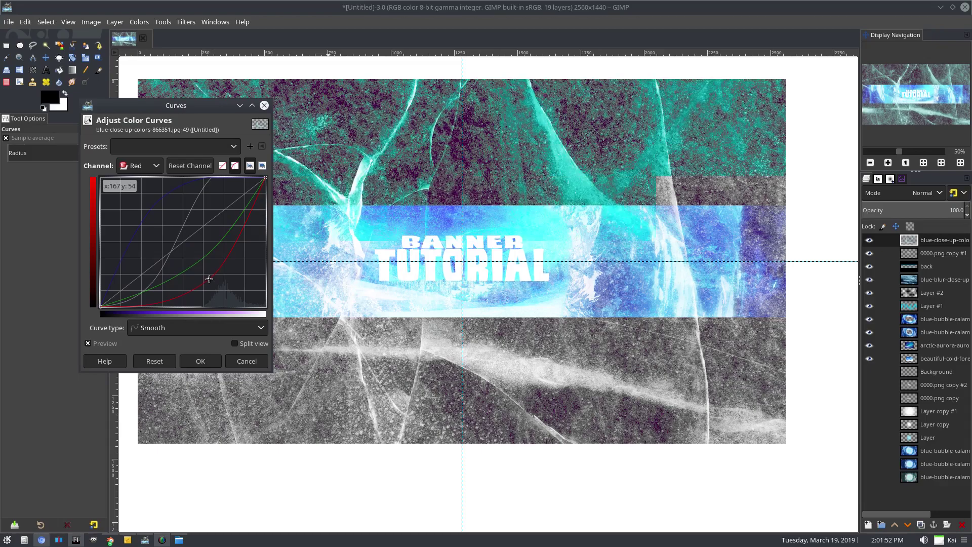
# Bring the Blue channel curve back close to the diagonal and raise the Green channel curve's midtones above it
pyautogui.click(140, 165)
pyautogui.click(145, 192)
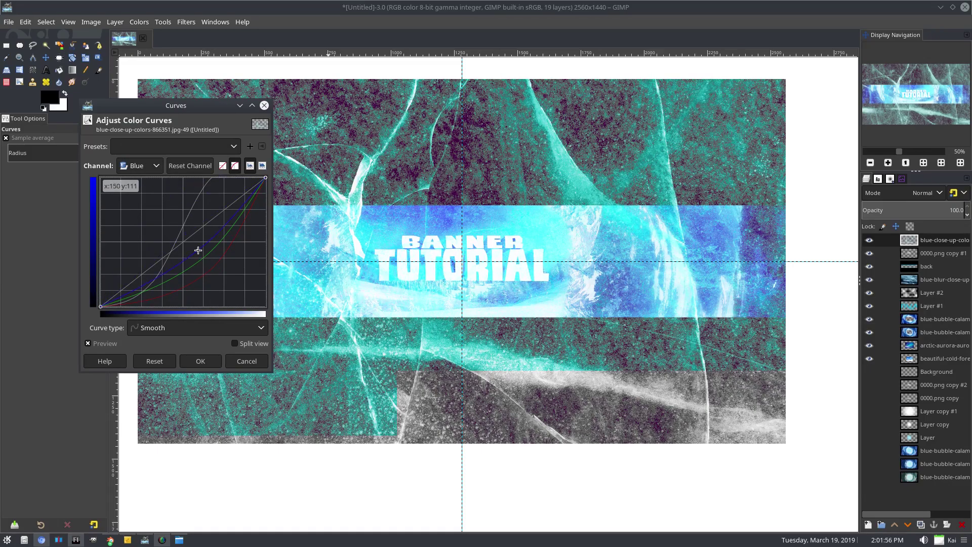
pyautogui.click(150, 167)
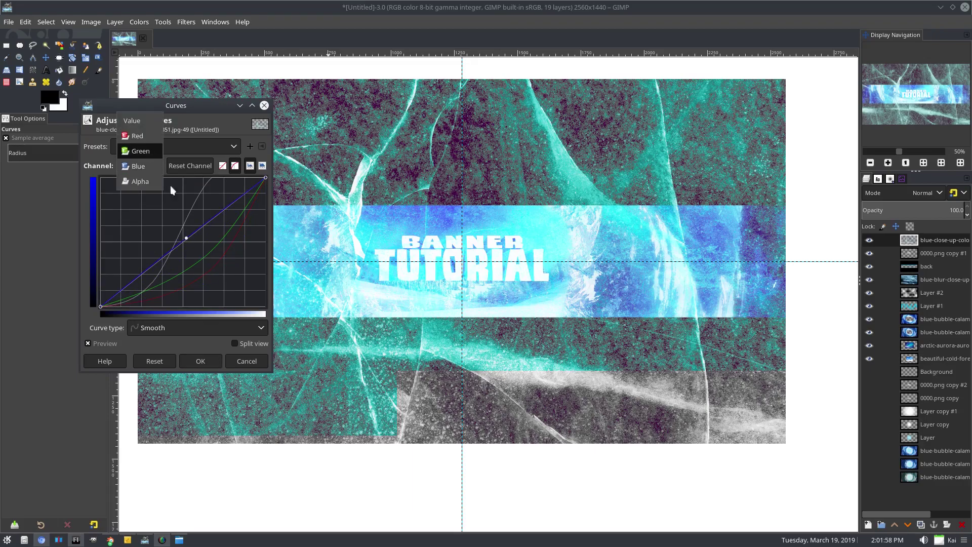
pyautogui.click(136, 161)
pyautogui.moveTo(206, 257); pyautogui.dragTo(176, 223)
# Set the Red channel curve's midtones slightly below the diagonal and apply the Curves adjustment
pyautogui.click(140, 165)
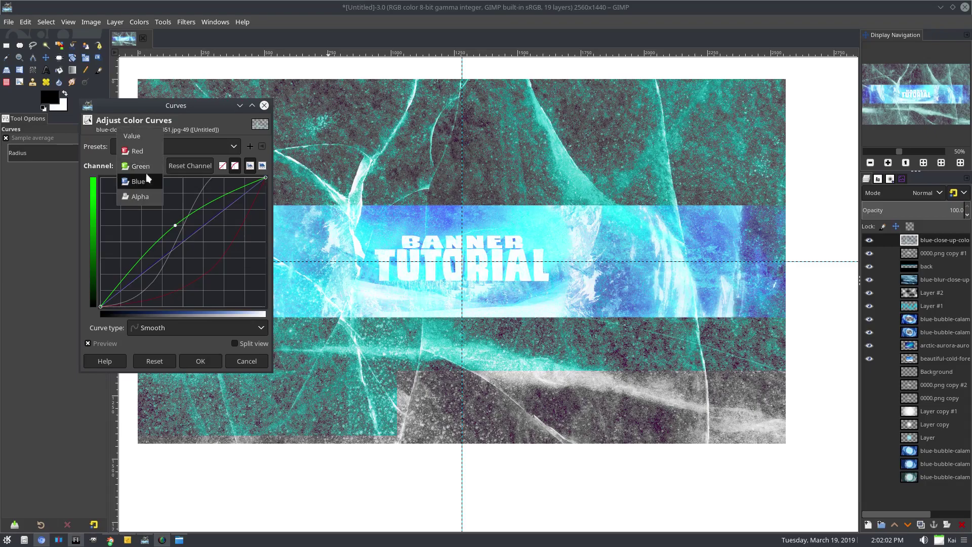
pyautogui.click(133, 153)
pyautogui.moveTo(211, 265); pyautogui.dragTo(195, 251)
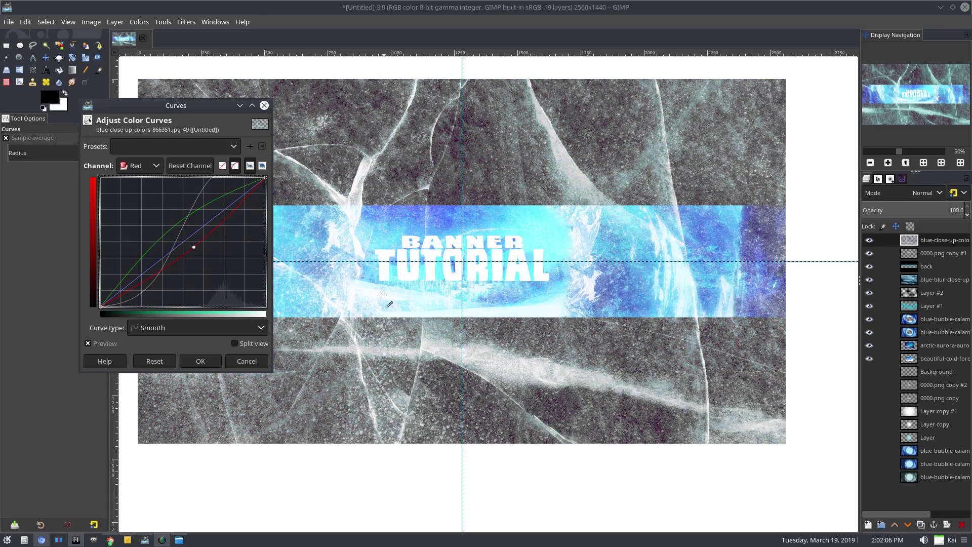
pyautogui.click(199, 361)
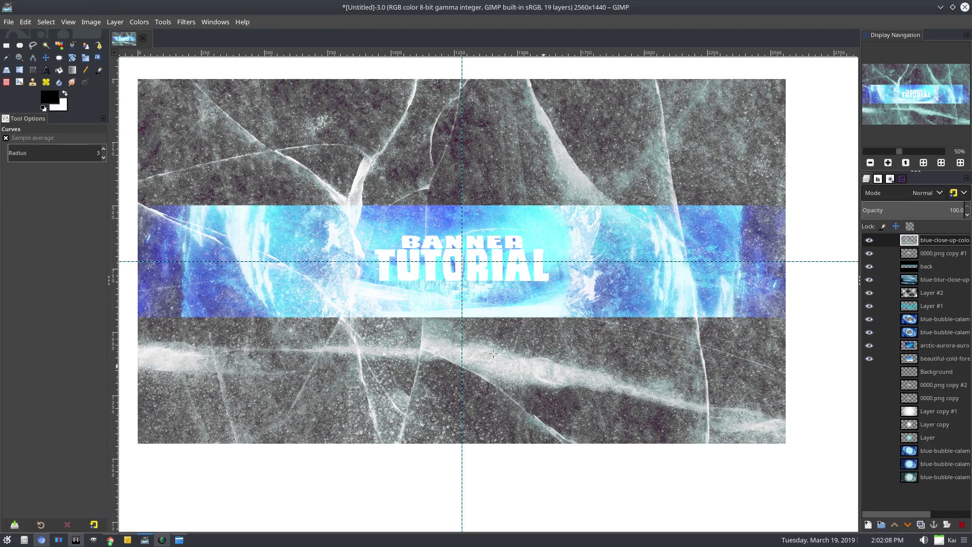
# Move the cracked-ice blue-close-up-colors layer below the back layer and set its blend mode to Overlay
pyautogui.moveTo(923, 239); pyautogui.dragTo(937, 273)
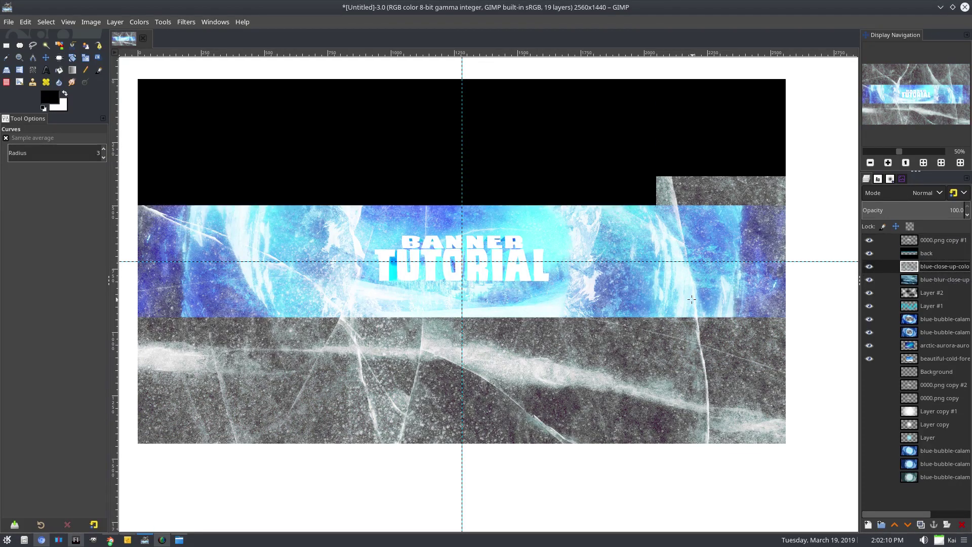
pyautogui.click(935, 191)
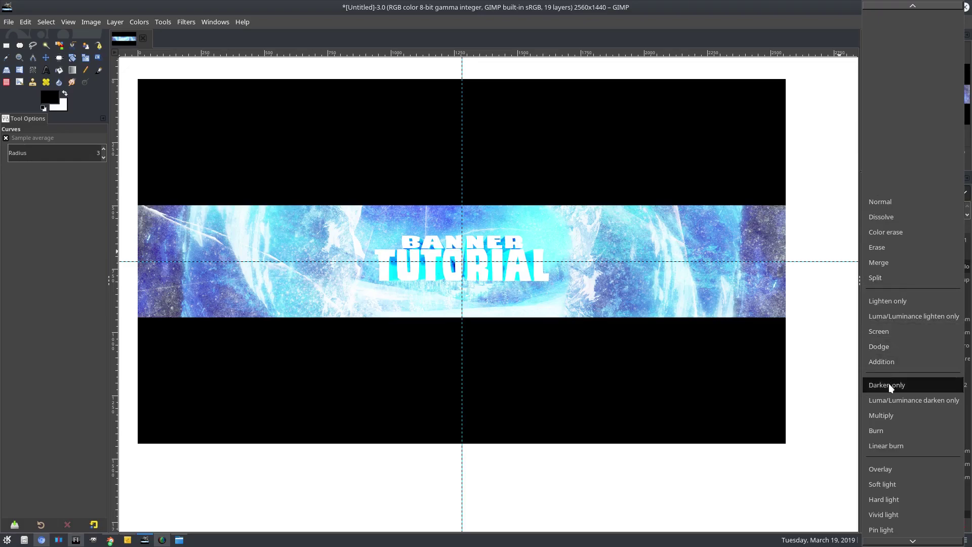
pyautogui.click(894, 463)
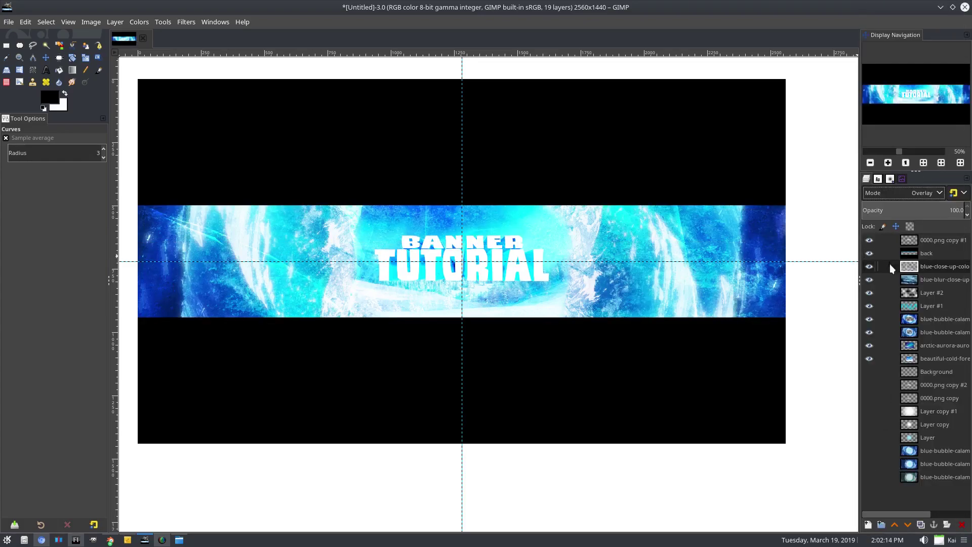
pyautogui.click(870, 264)
pyautogui.click(870, 264)
pyautogui.scroll(-2, 498, 264)
pyautogui.scroll(3, 482, 251)
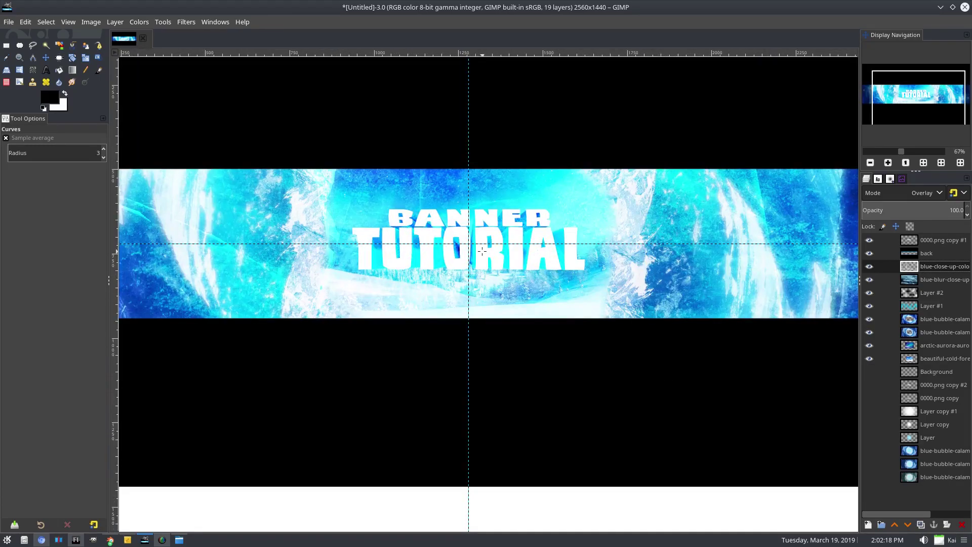
pyautogui.scroll(1, 477, 222)
pyautogui.scroll(-1, 462, 234)
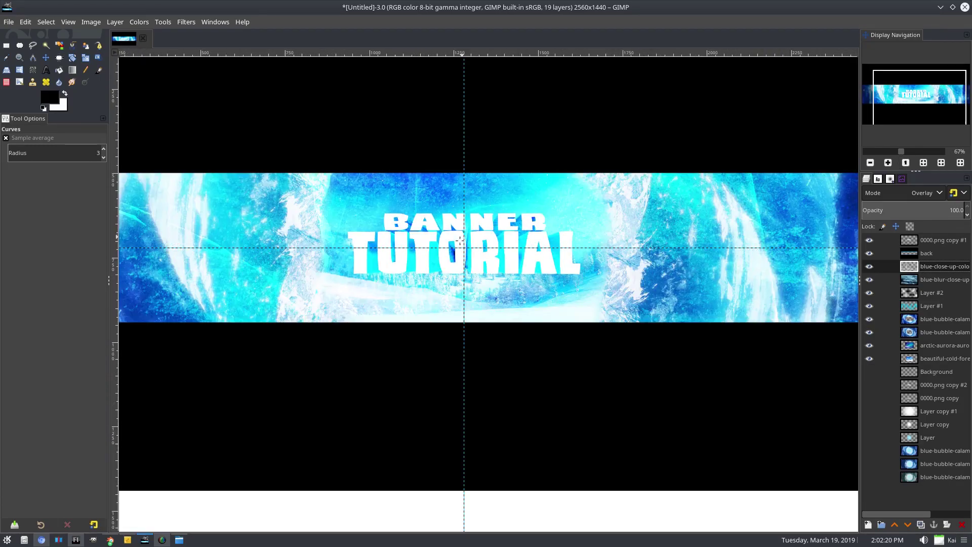
pyautogui.click(179, 540)
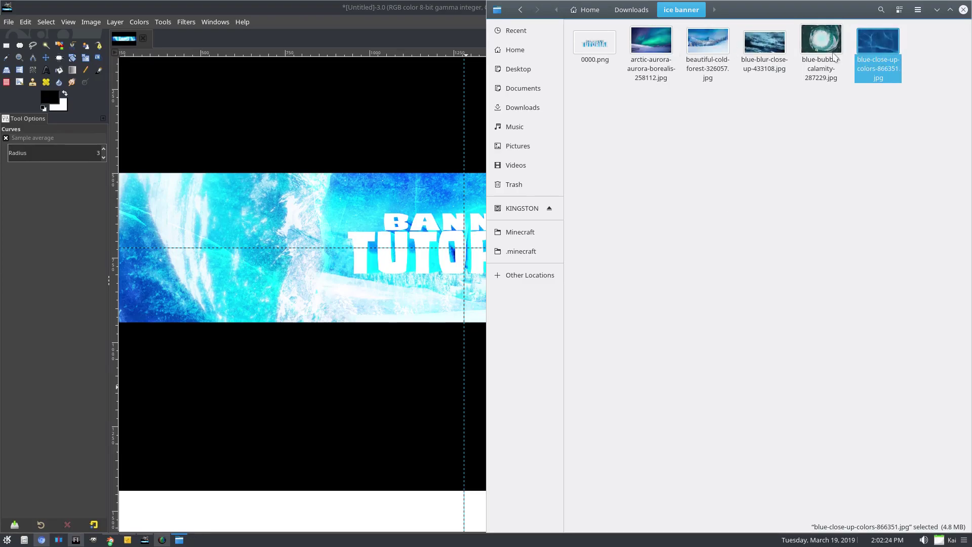
pyautogui.click(330, 7)
pyautogui.click(180, 540)
pyautogui.moveTo(879, 50); pyautogui.dragTo(348, 229)
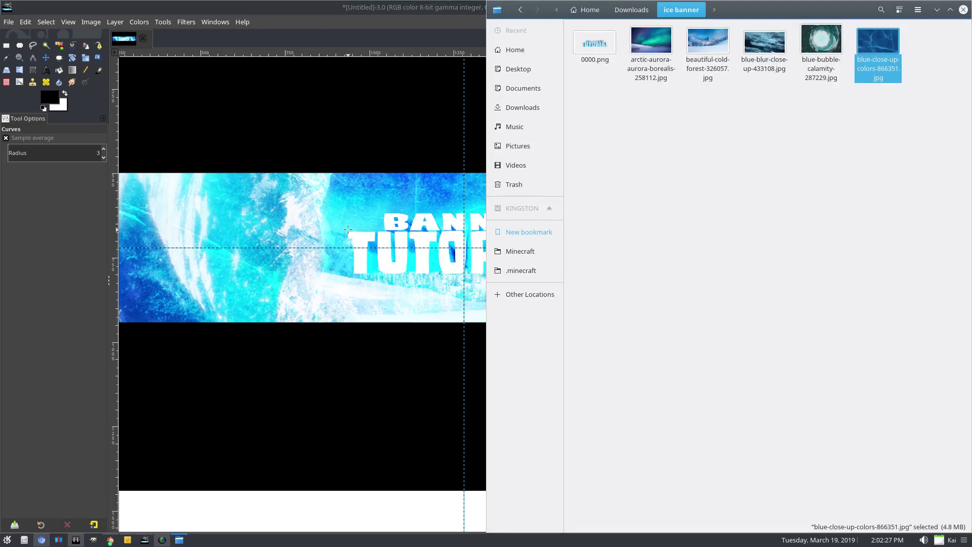
pyautogui.click(368, 12)
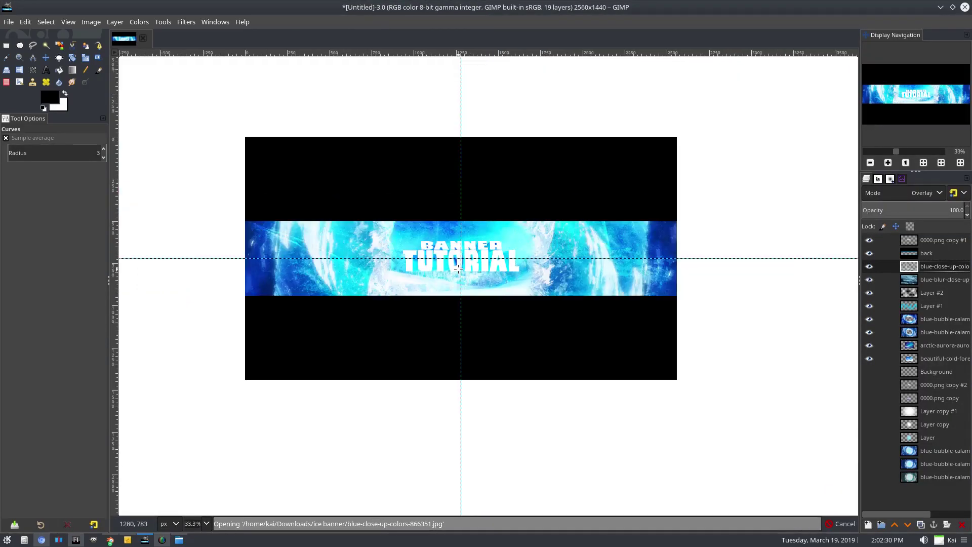
pyautogui.click(606, 186)
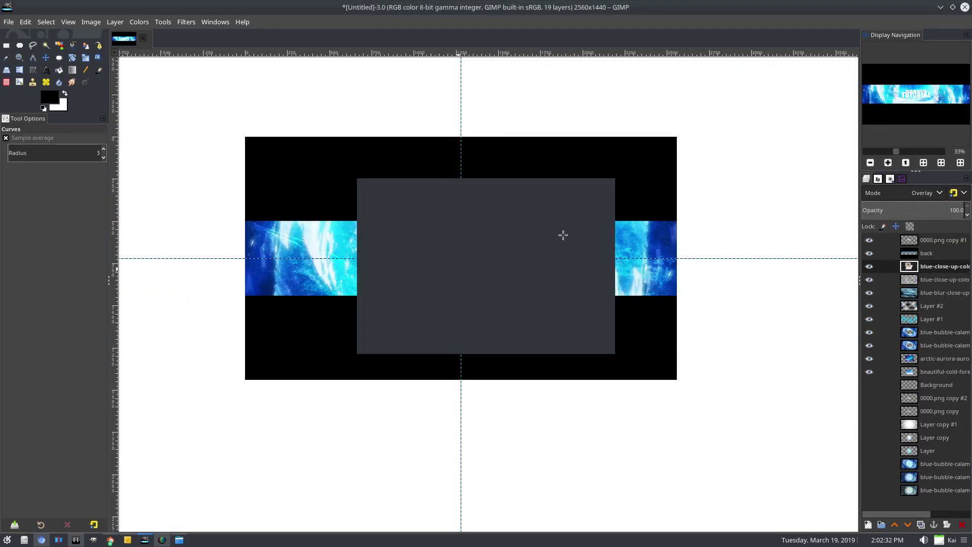
pyautogui.hotkey('shift', '2')
pyautogui.click(961, 526)
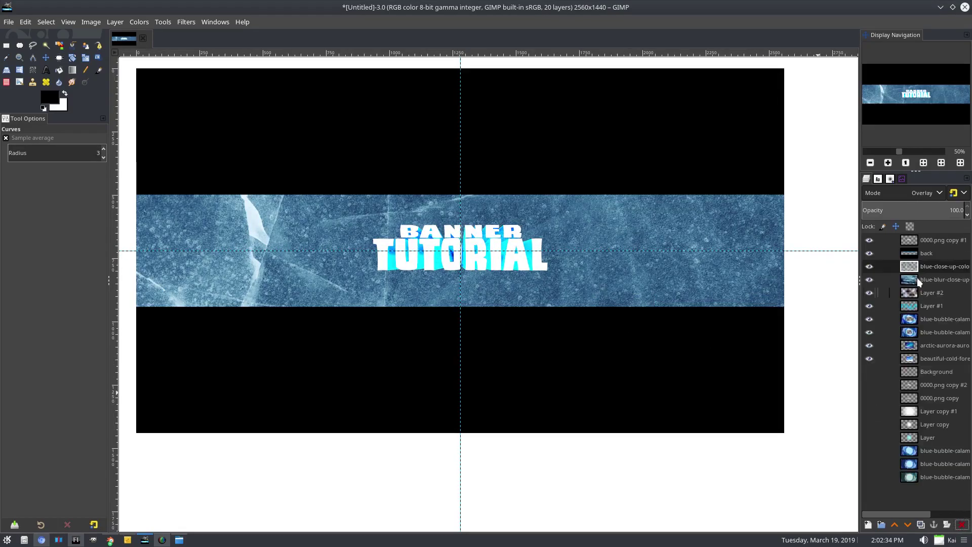
# Duplicate the cracked-ice layer and scale the copy proportionally to 737 × 456 px, roughly the banner strip's height
pyautogui.rightClick(922, 268)
pyautogui.click(614, 254)
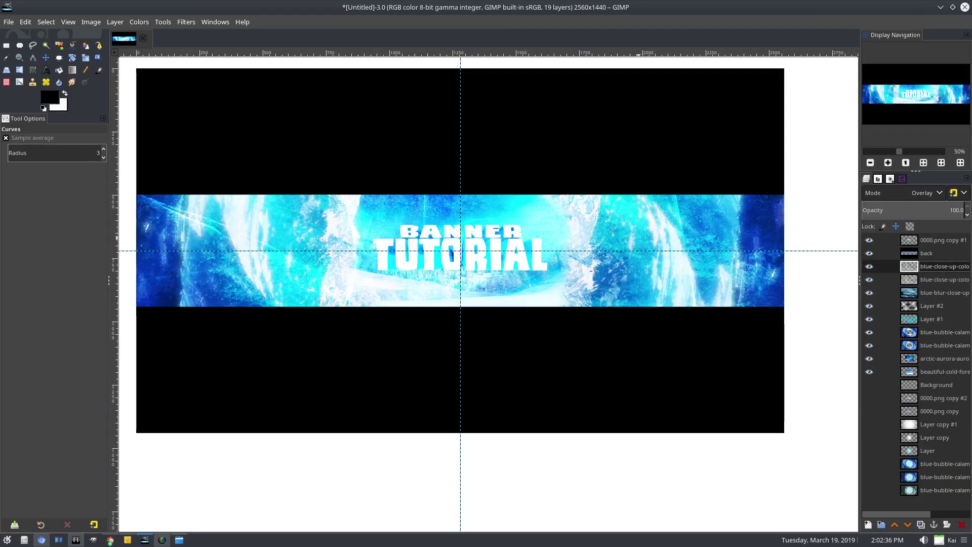
pyautogui.click(86, 58)
pyautogui.scroll(-2, 371, 234)
pyautogui.moveTo(576, 332); pyautogui.dragTo(472, 241)
pyautogui.scroll(4, 457, 245)
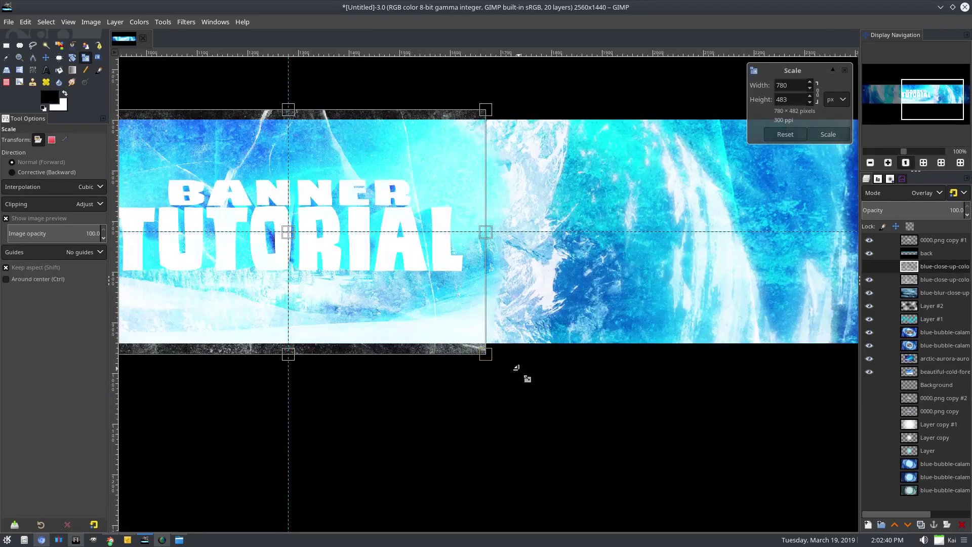
pyautogui.moveTo(501, 365); pyautogui.dragTo(491, 359)
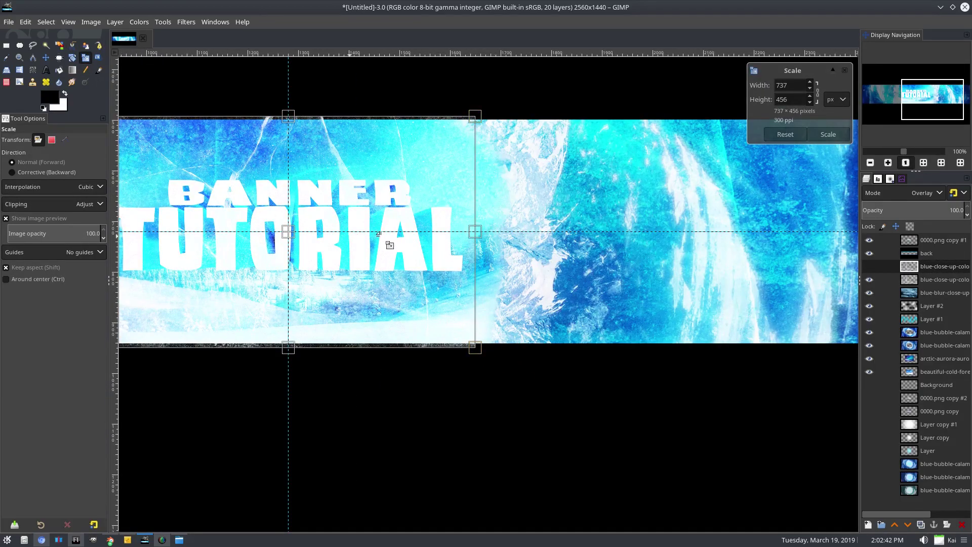
pyautogui.scroll(-4, 390, 245)
pyautogui.scroll(2, 597, 263)
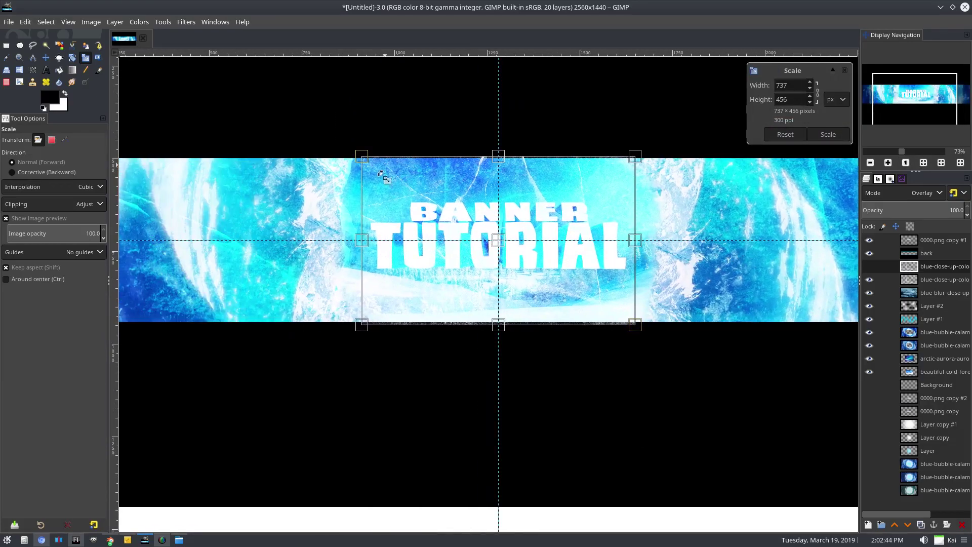
pyautogui.click(816, 134)
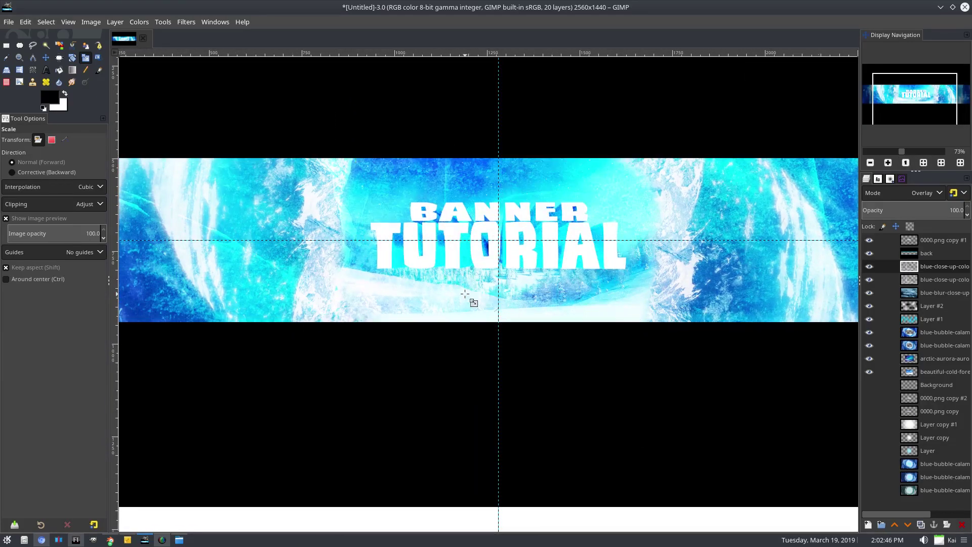
# Bring the scaled cracked-ice copy to the top of the layer stack and set its blend mode to Normal
pyautogui.click(49, 55)
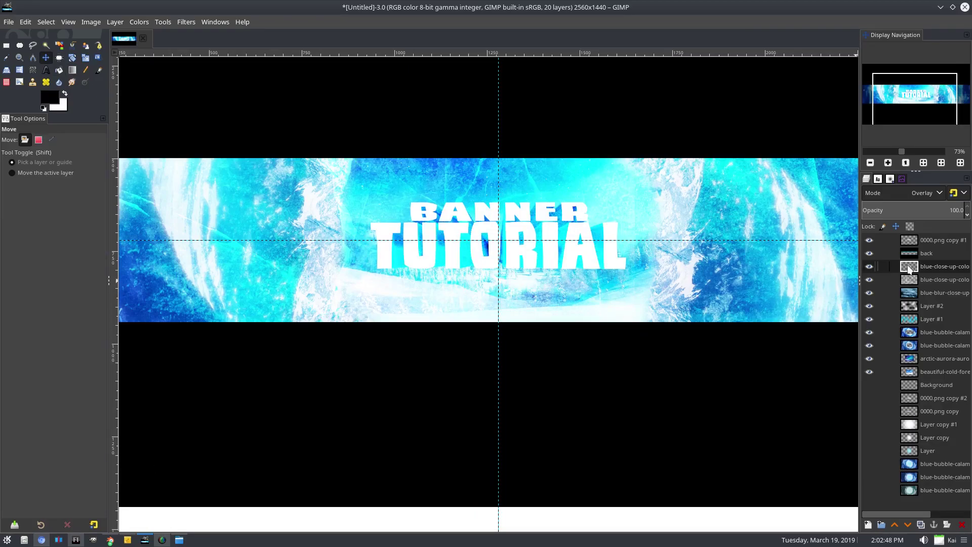
pyautogui.moveTo(909, 269); pyautogui.dragTo(909, 240)
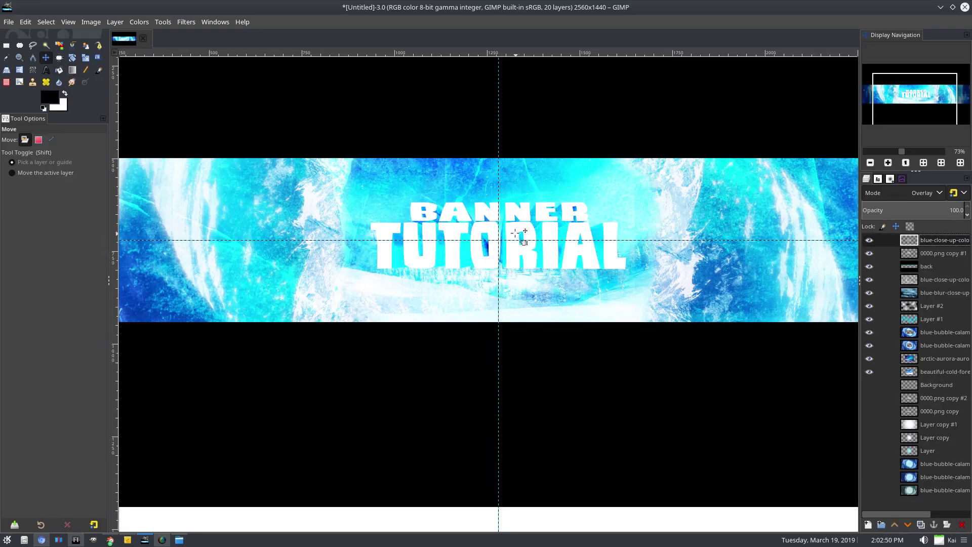
pyautogui.moveTo(515, 233); pyautogui.dragTo(438, 233)
pyautogui.hotkey('ctrl', 'z')
pyautogui.click(926, 193)
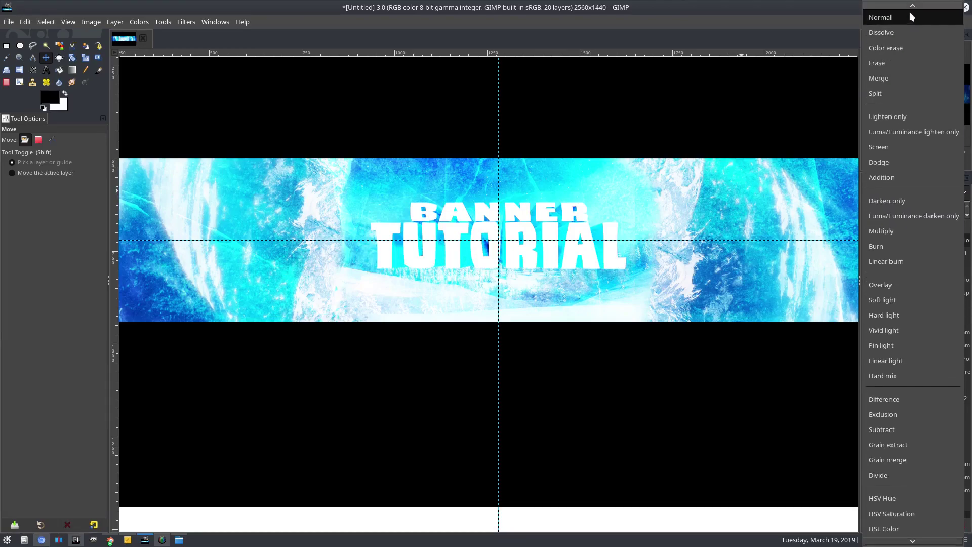
pyautogui.click(913, 15)
# Move the scaled cracked-ice copy onto the left part of the banner strip, a little in from the strip's left end
pyautogui.moveTo(534, 184); pyautogui.dragTo(390, 158)
pyautogui.rightClick(928, 240)
pyautogui.click(238, 93)
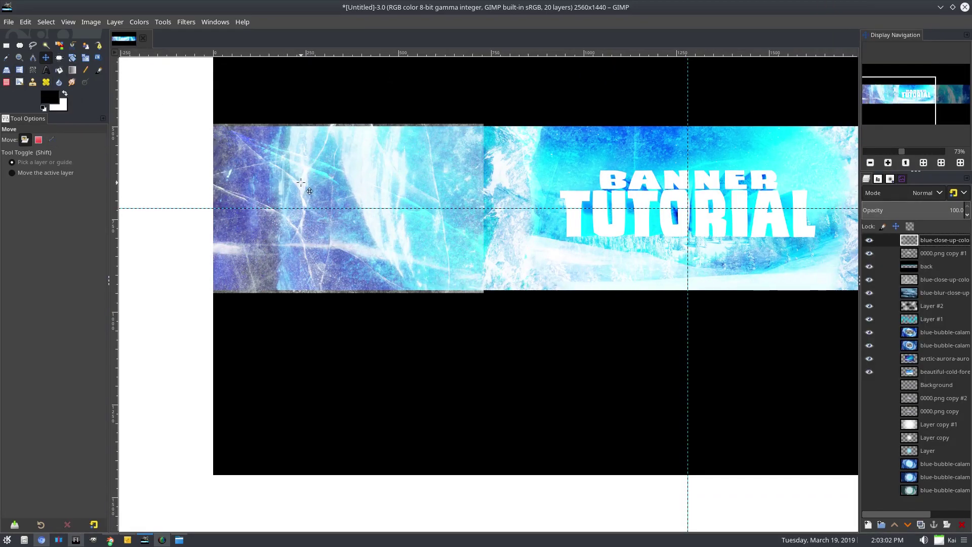
pyautogui.moveTo(302, 183); pyautogui.dragTo(355, 175)
# Soften the scaled copy's hard vertical edges with the Eraser, using the 2. Hardness 025 brush and setting its size to 502.43
pyautogui.hotkey('shift', 'e')
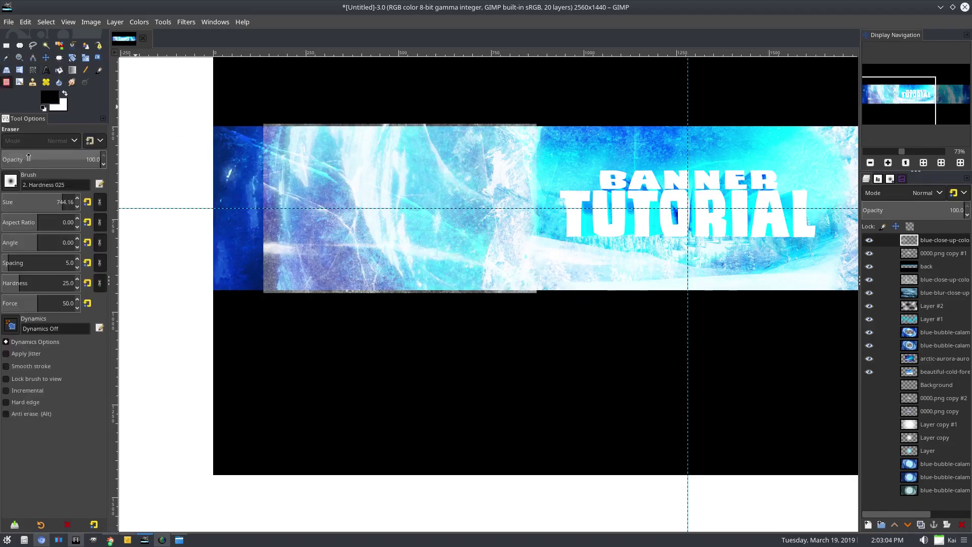
pyautogui.moveTo(253, 125)
pyautogui.mouseDown()
pyautogui.moveTo(231, 199)
pyautogui.moveTo(243, 298)
pyautogui.moveTo(222, 132)
pyautogui.moveTo(227, 269)
pyautogui.mouseUp()
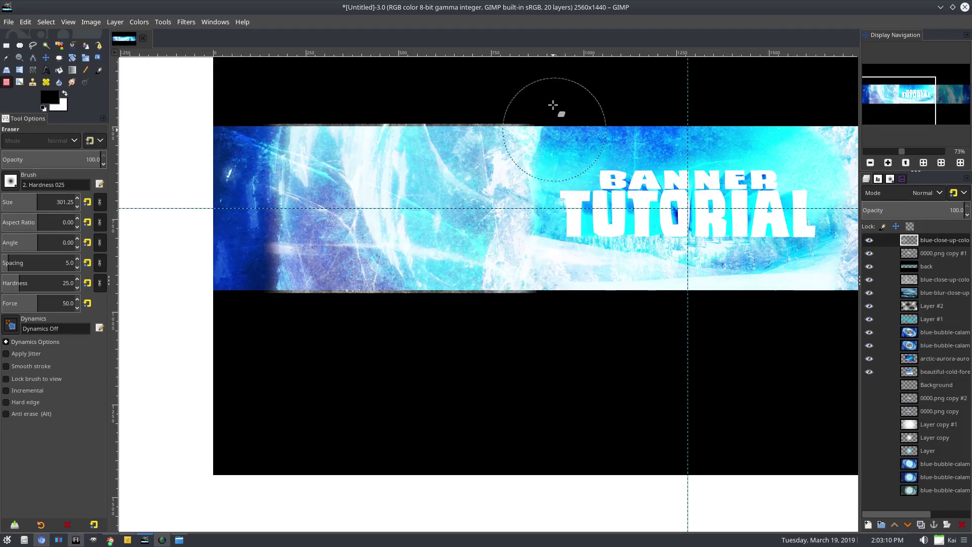
pyautogui.click(50, 201)
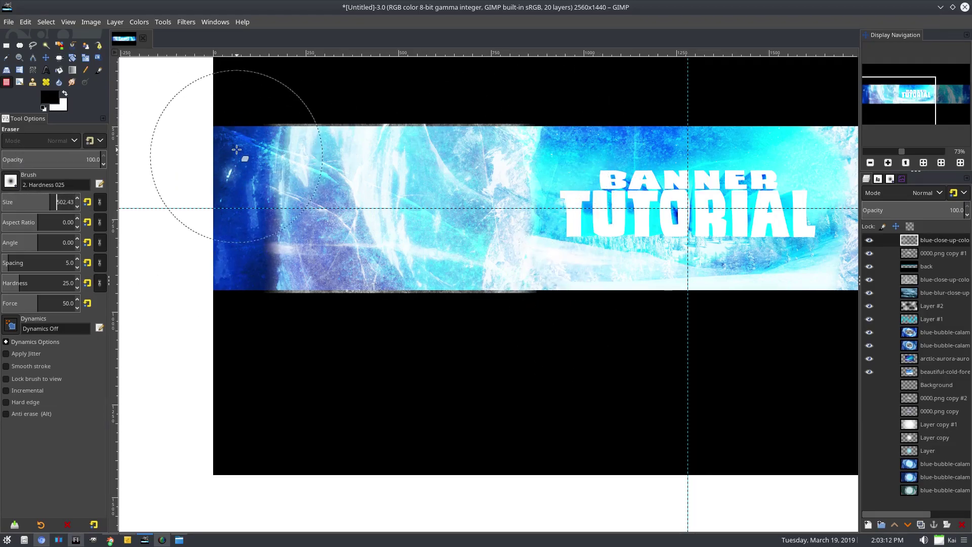
pyautogui.moveTo(243, 243); pyautogui.dragTo(243, 259)
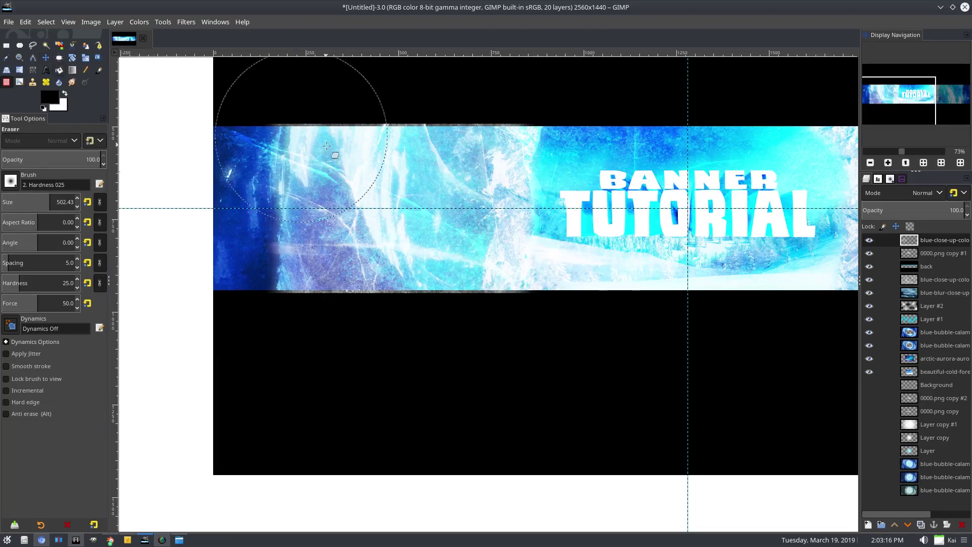
# Place the softened cracked-ice piece at the strip's left end and position a duplicate beside it, overlapping the title area
pyautogui.press('m')
pyautogui.click(301, 165)
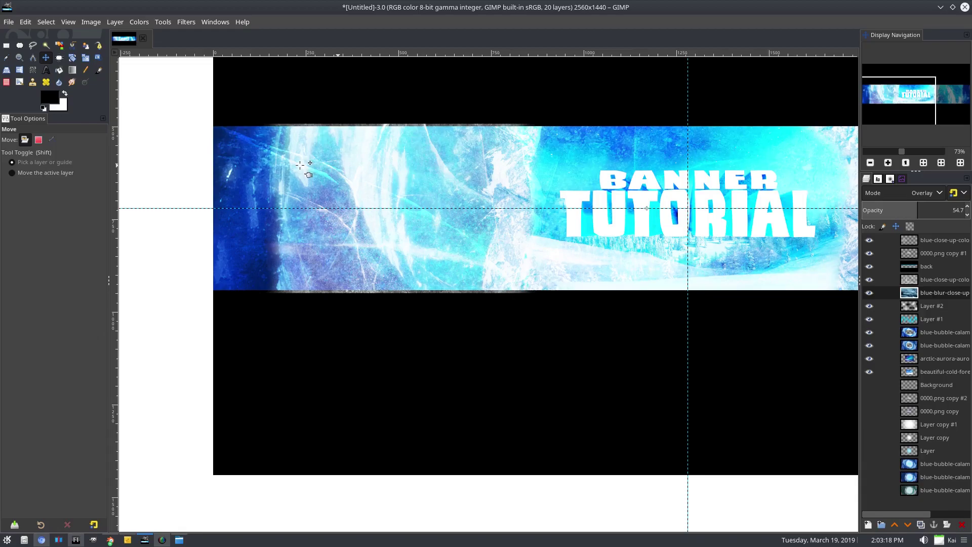
pyautogui.click(364, 165)
pyautogui.moveTo(431, 147); pyautogui.dragTo(607, 141)
pyautogui.rightClick(940, 242)
pyautogui.click(894, 141)
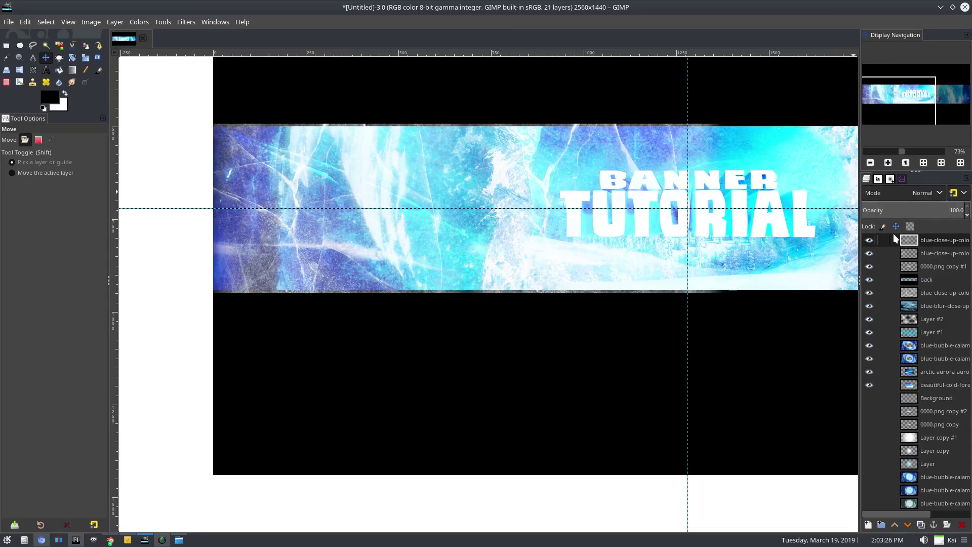
# Flip the duplicate cracked-ice piece vertically and merge it down into the piece below
pyautogui.click(21, 71)
pyautogui.keyDown('ctrl'); pyautogui.click(558, 155); pyautogui.keyUp('ctrl')
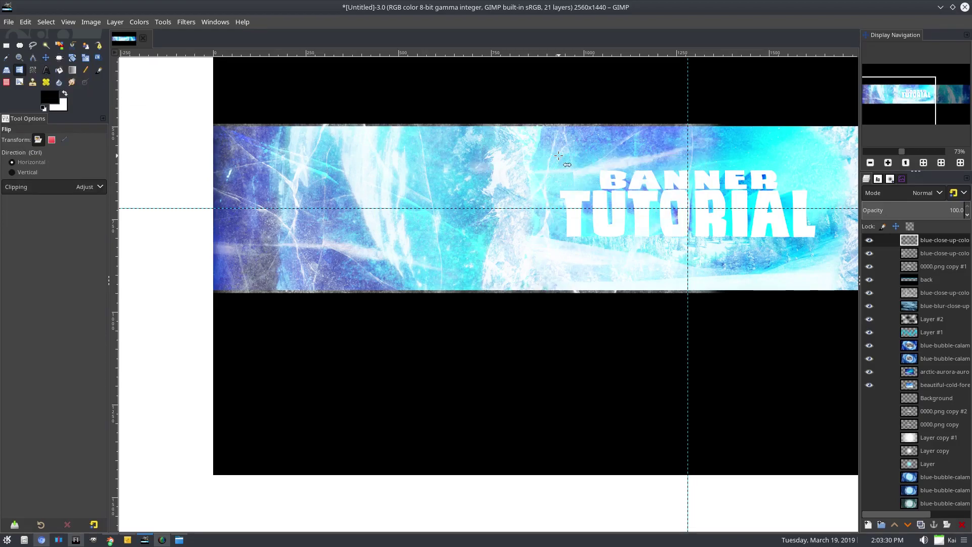
pyautogui.moveTo(559, 156); pyautogui.dragTo(496, 160)
pyautogui.click(938, 243)
pyautogui.rightClick(938, 242)
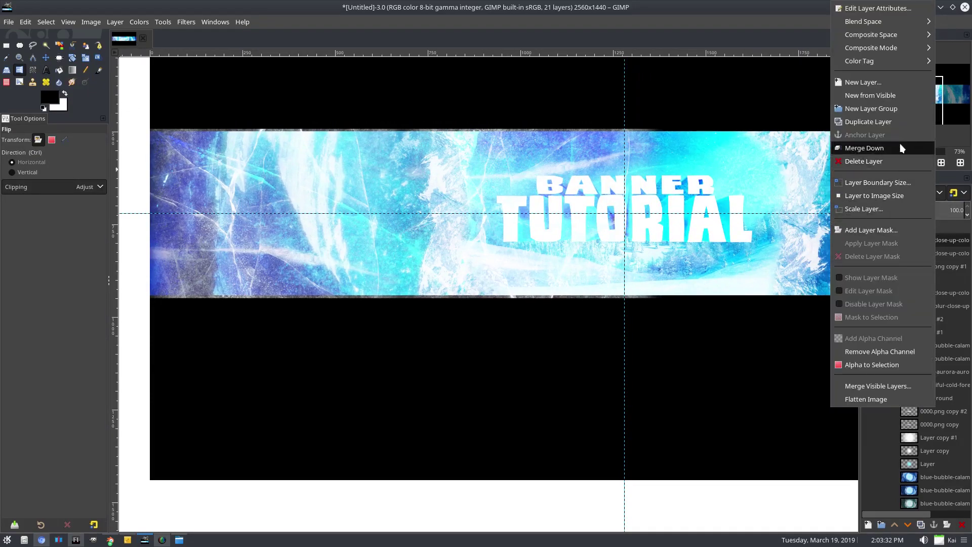
pyautogui.click(902, 147)
# Duplicate the merged cracked-ice strip, move the duplicate over the banner's right half, and merge it down
pyautogui.click(44, 59)
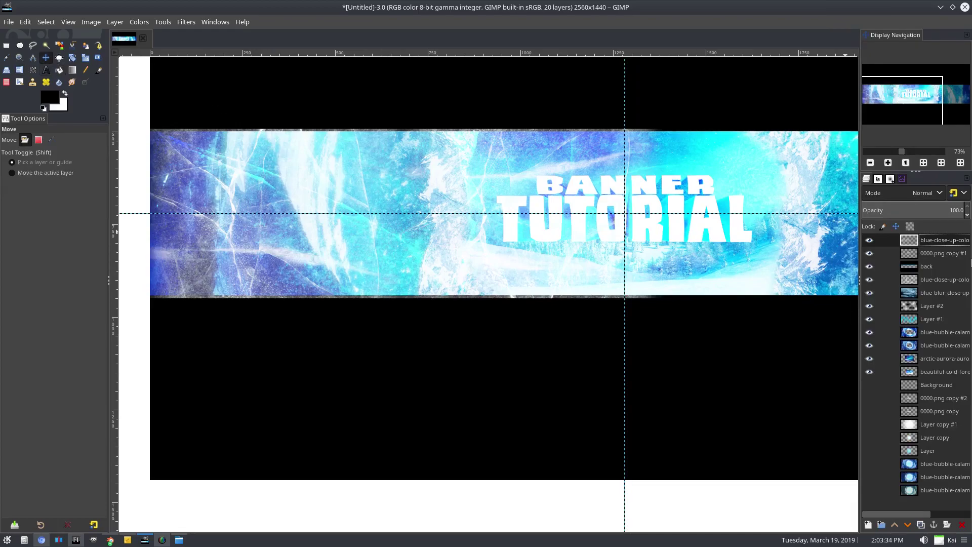
pyautogui.rightClick(938, 243)
pyautogui.click(872, 119)
pyautogui.moveTo(542, 138); pyautogui.dragTo(402, 130)
pyautogui.rightClick(931, 240)
pyautogui.click(886, 150)
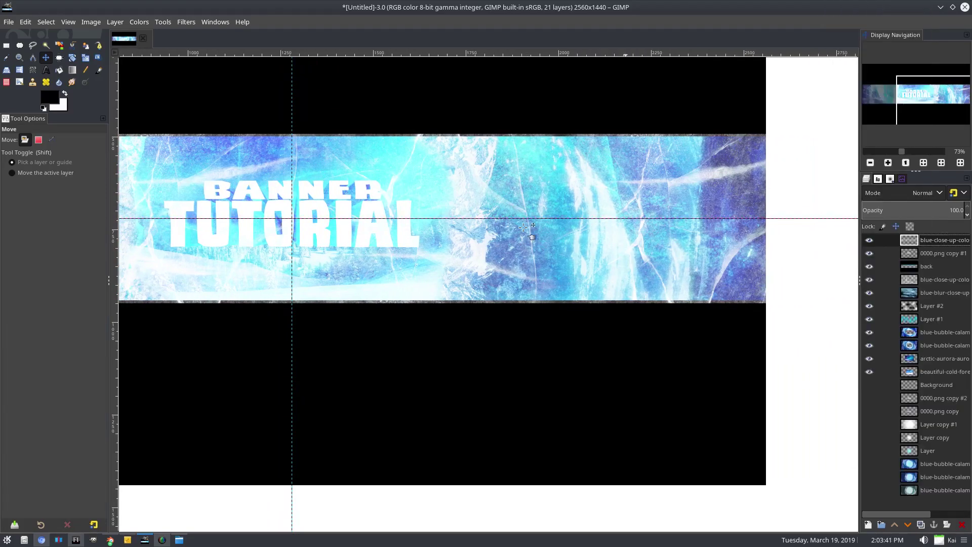
# Move the merged full-width cracked-ice strip below the back layer and set its blend mode to Overlay
pyautogui.keyDown('ctrl'); pyautogui.scroll(-2, 527, 228); pyautogui.keyUp('ctrl')
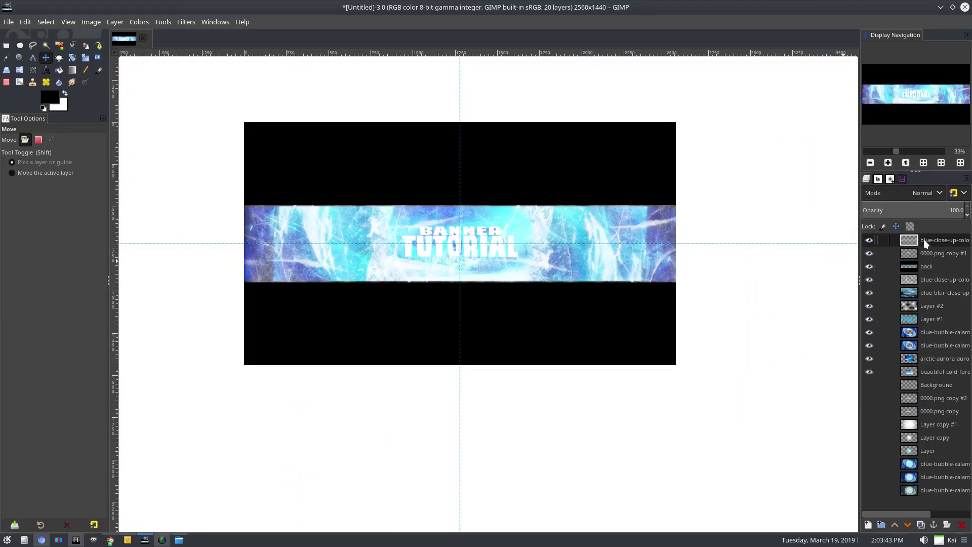
pyautogui.moveTo(924, 239); pyautogui.dragTo(929, 273)
pyautogui.keyDown('ctrl'); pyautogui.scroll(2, 473, 321); pyautogui.keyUp('ctrl')
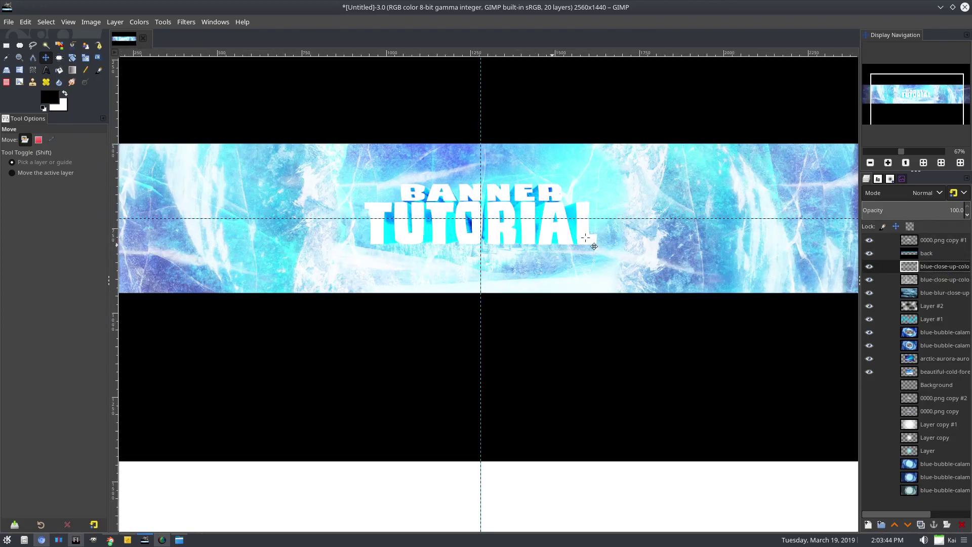
pyautogui.click(911, 188)
pyautogui.click(914, 469)
# Compare the banner with the merged cracked-ice strip hidden and shown, from full view and close up
pyautogui.keyDown('ctrl'); pyautogui.scroll(-1, 691, 347); pyautogui.keyUp('ctrl')
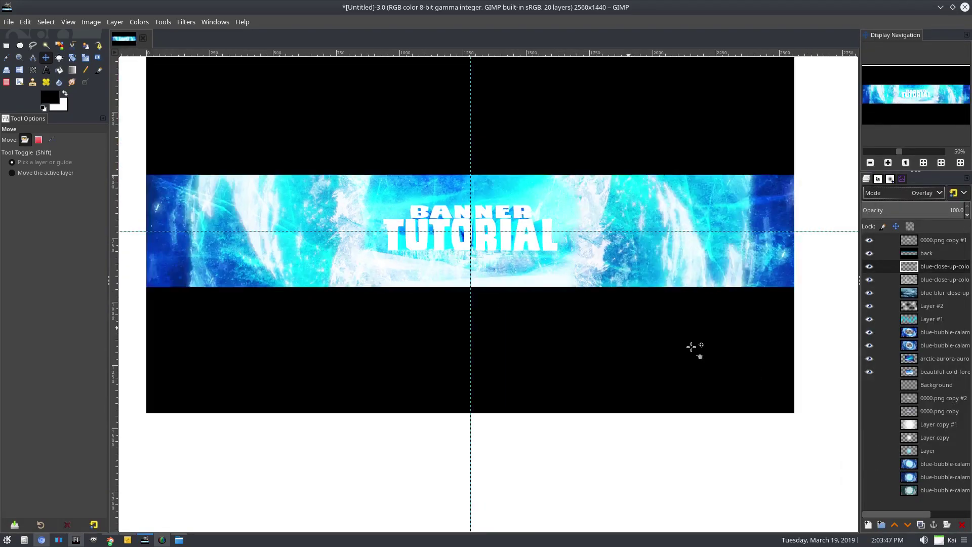
pyautogui.keyDown('ctrl'); pyautogui.scroll(-2, 674, 346); pyautogui.keyUp('ctrl')
pyautogui.keyDown('ctrl'); pyautogui.scroll(2, 456, 311); pyautogui.keyUp('ctrl')
pyautogui.click(869, 267)
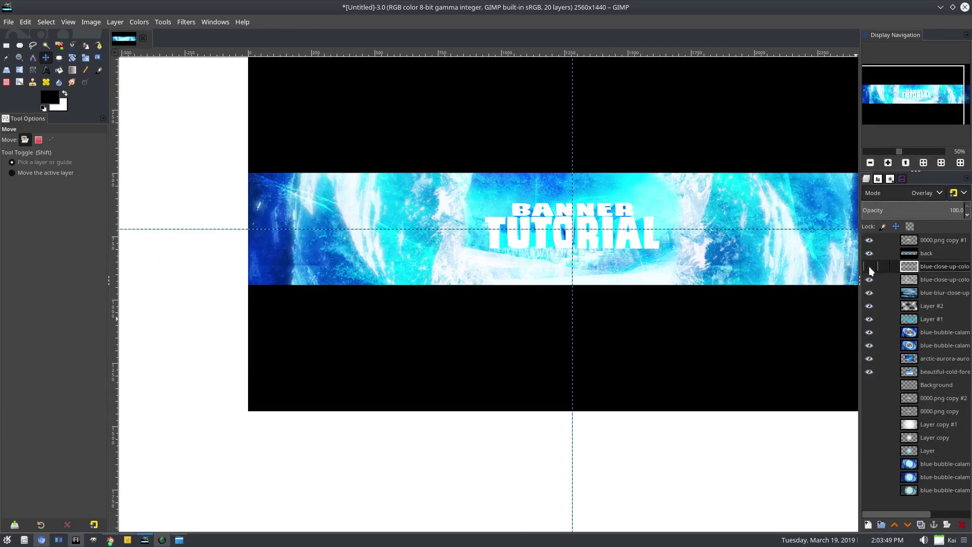
pyautogui.click(869, 266)
pyautogui.keyDown('ctrl'); pyautogui.scroll(-4, 524, 263); pyautogui.keyUp('ctrl')
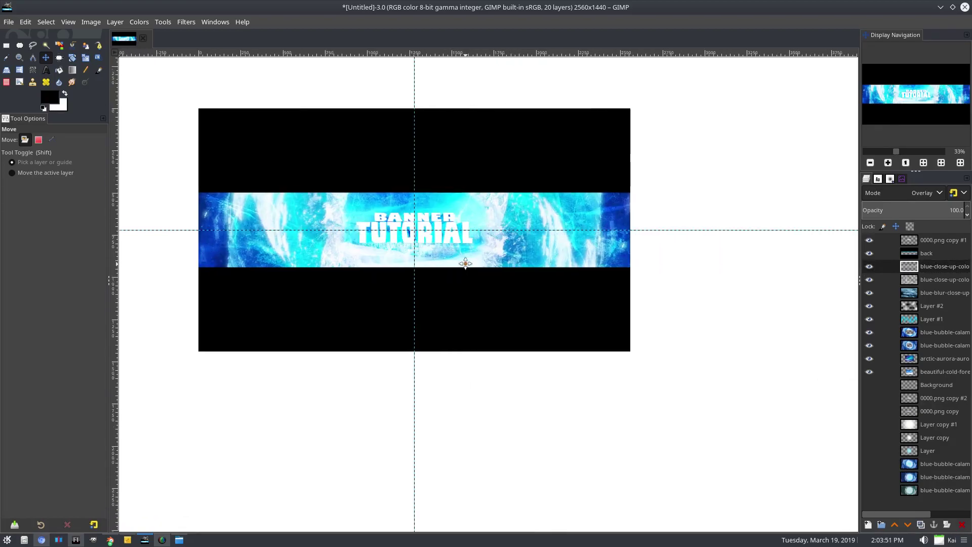
pyautogui.keyDown('ctrl'); pyautogui.scroll(4, 441, 258); pyautogui.keyUp('ctrl')
pyautogui.keyDown('ctrl'); pyautogui.scroll(1, 448, 236); pyautogui.keyUp('ctrl')
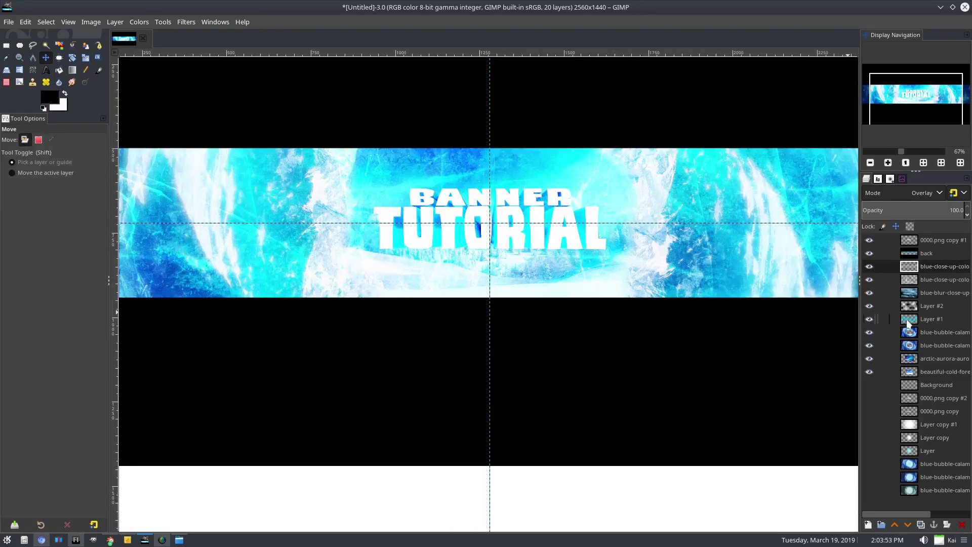
# Duplicate the title text layer and enlarge the lower copy's boundary to the image size
pyautogui.click(933, 240)
pyautogui.click(867, 239)
pyautogui.click(867, 240)
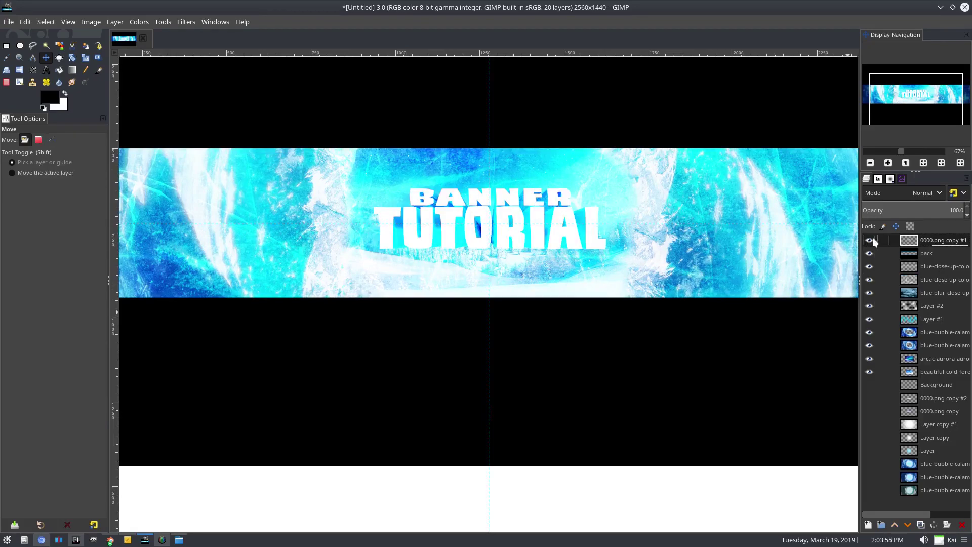
pyautogui.rightClick(944, 238)
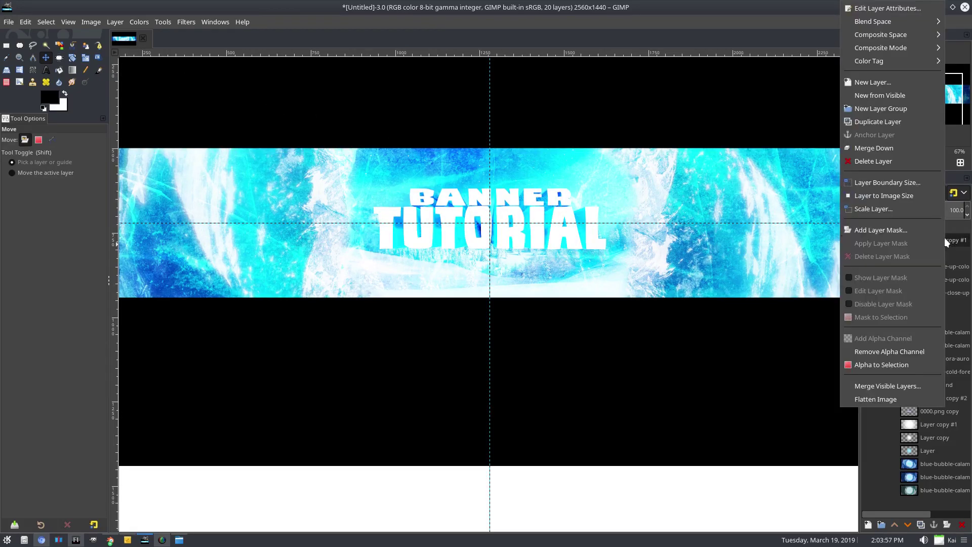
pyautogui.click(888, 119)
pyautogui.click(914, 253)
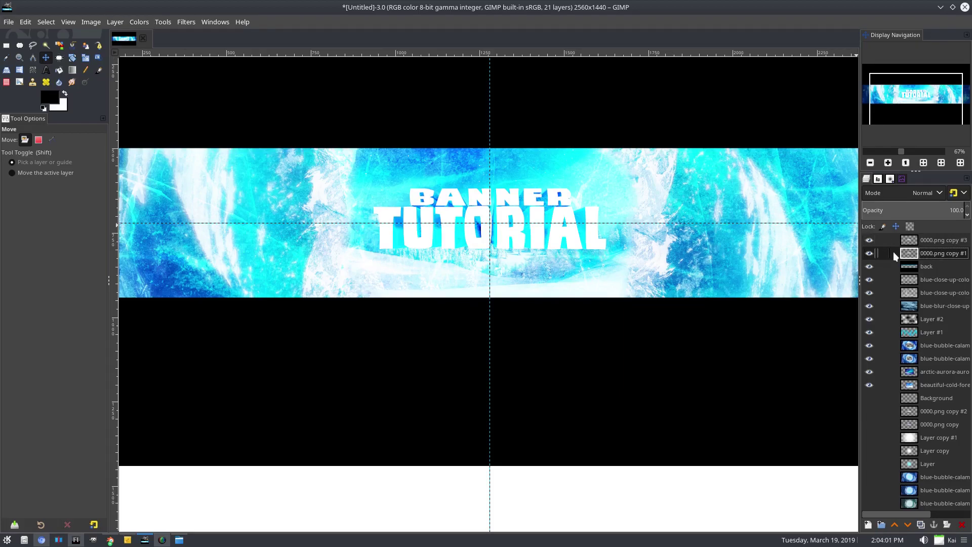
pyautogui.click(120, 19)
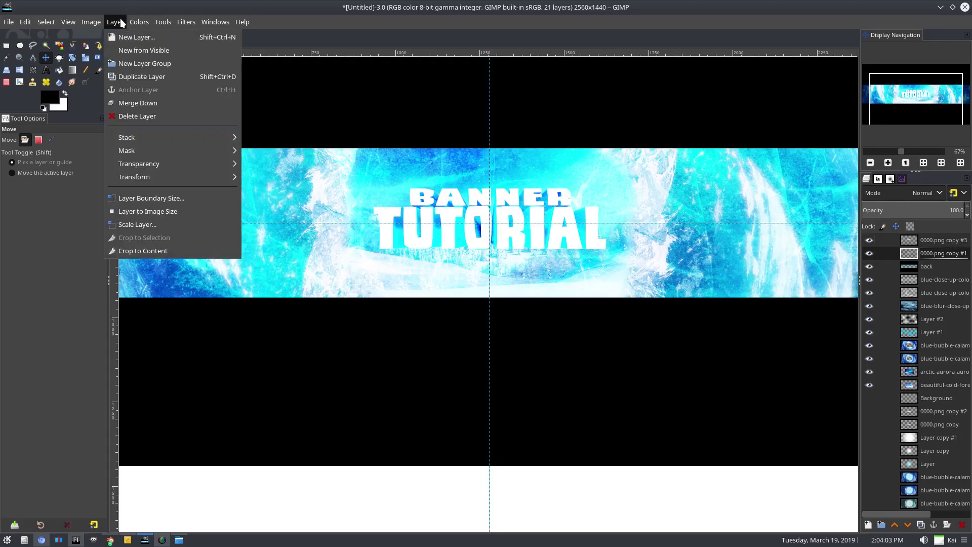
pyautogui.click(181, 211)
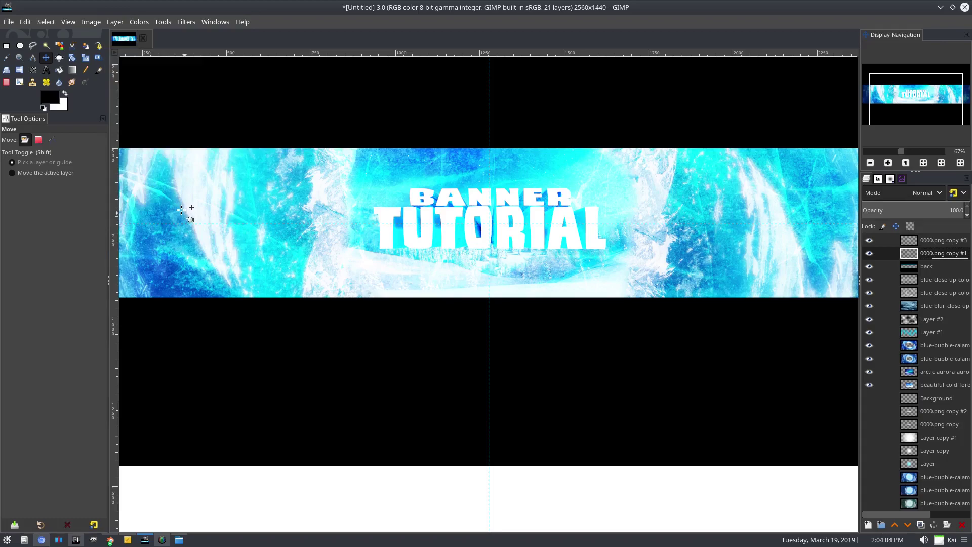
# Apply a Gaussian Blur of size 24.56 in X and Y to the lower title copy
pyautogui.click(186, 21)
pyautogui.moveTo(201, 101)
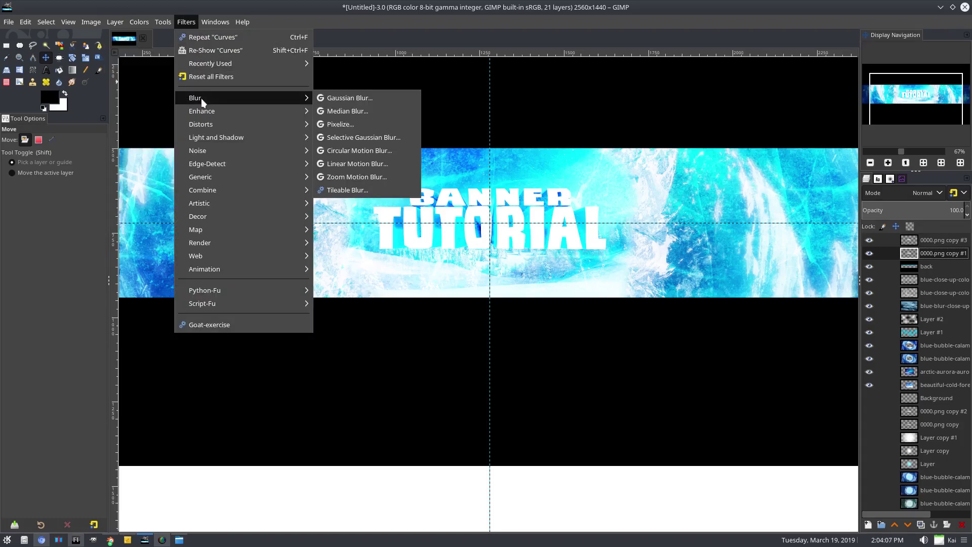
pyautogui.click(370, 98)
pyautogui.click(160, 171)
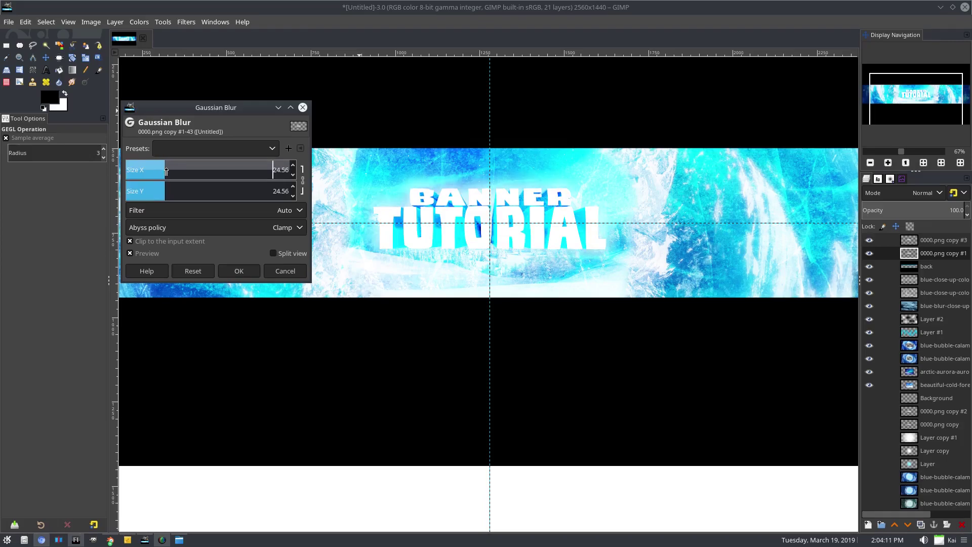
pyautogui.click(239, 271)
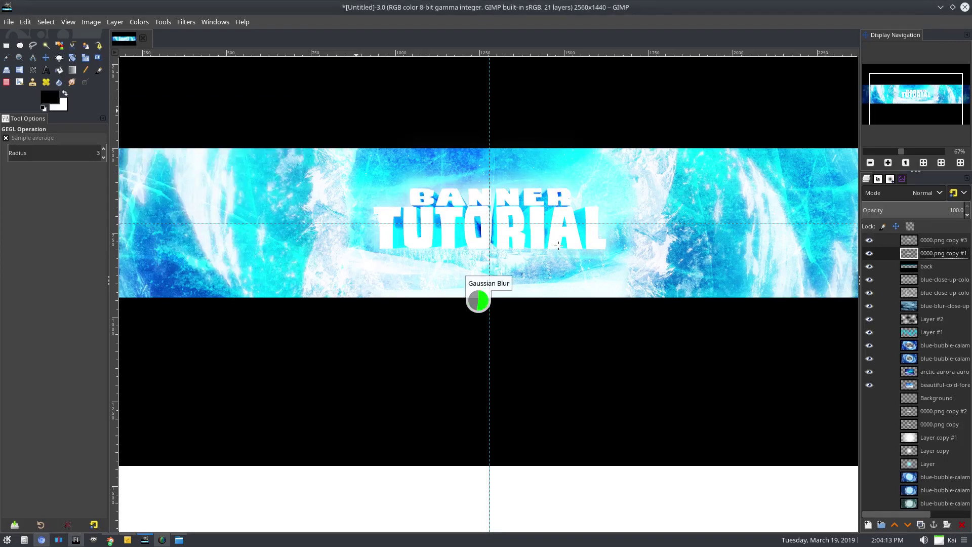
# Colorize the blurred title copy with hue 0.5610, saturation 1.0000 and lightness -0.355
pyautogui.press('1')
pyautogui.click(138, 23)
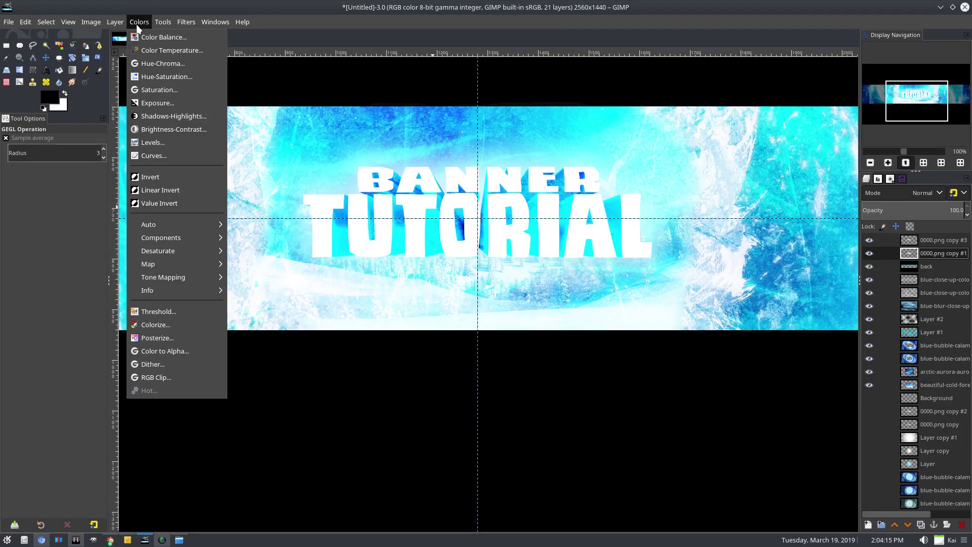
pyautogui.click(163, 324)
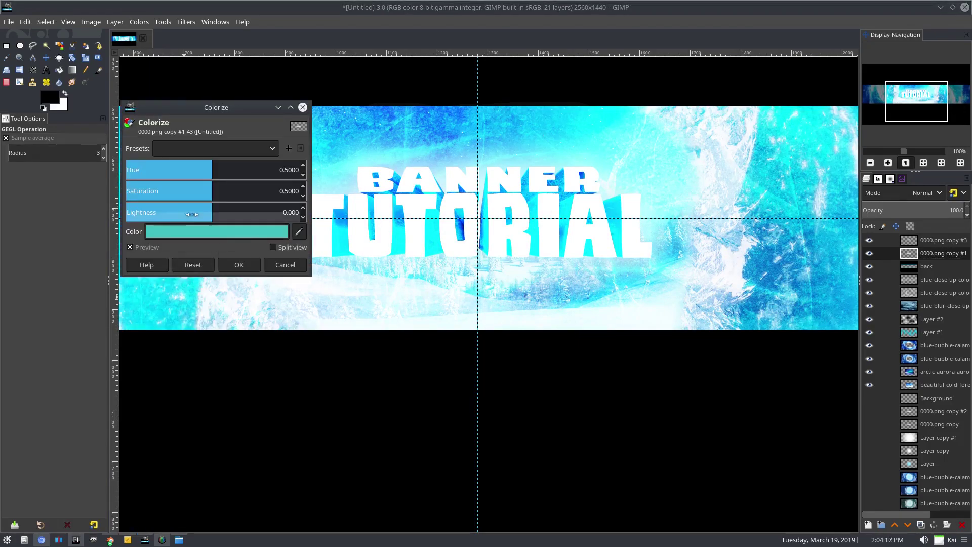
pyautogui.moveTo(202, 208); pyautogui.dragTo(524, 183)
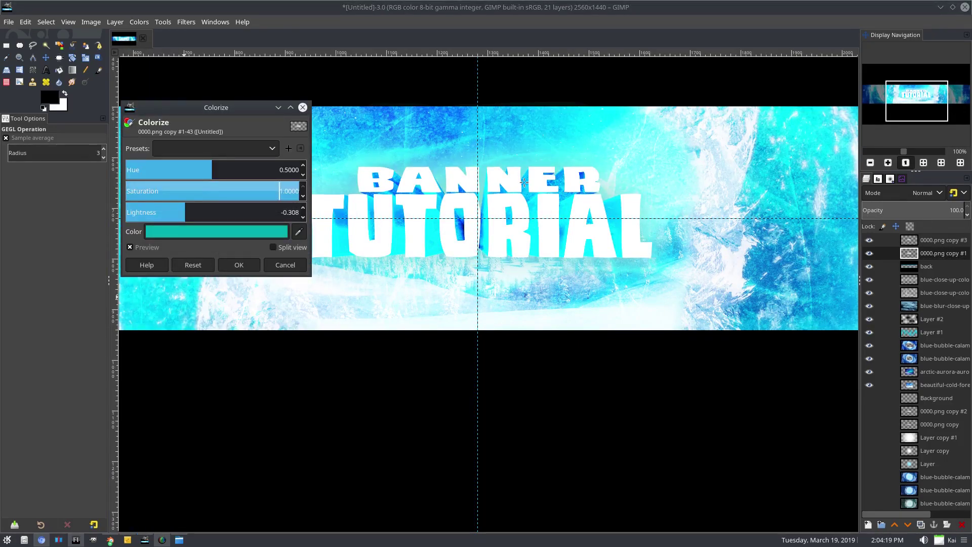
pyautogui.moveTo(212, 167); pyautogui.dragTo(224, 167)
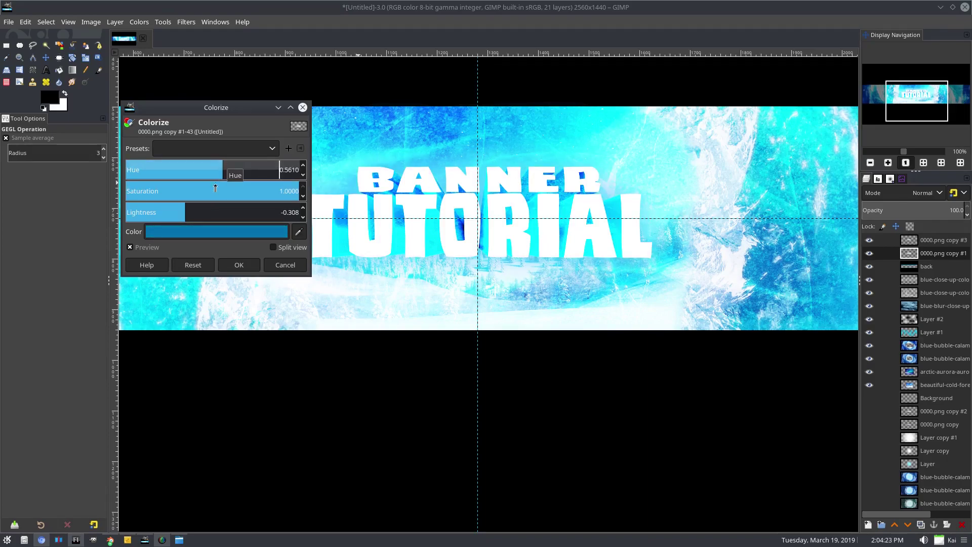
pyautogui.click(183, 209)
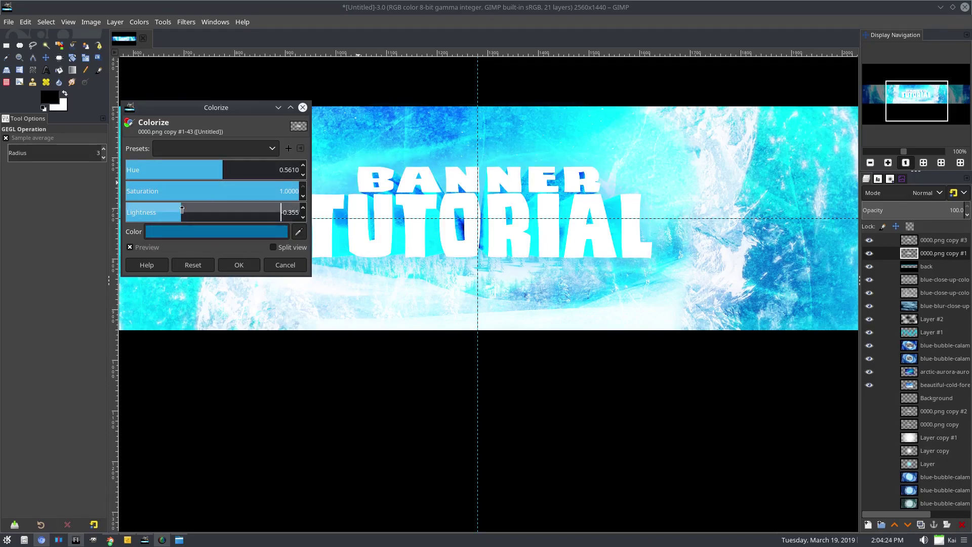
pyautogui.click(239, 266)
# Duplicate the blue title glow and colorize the duplicate black with lightness -1.000
pyautogui.rightClick(948, 267)
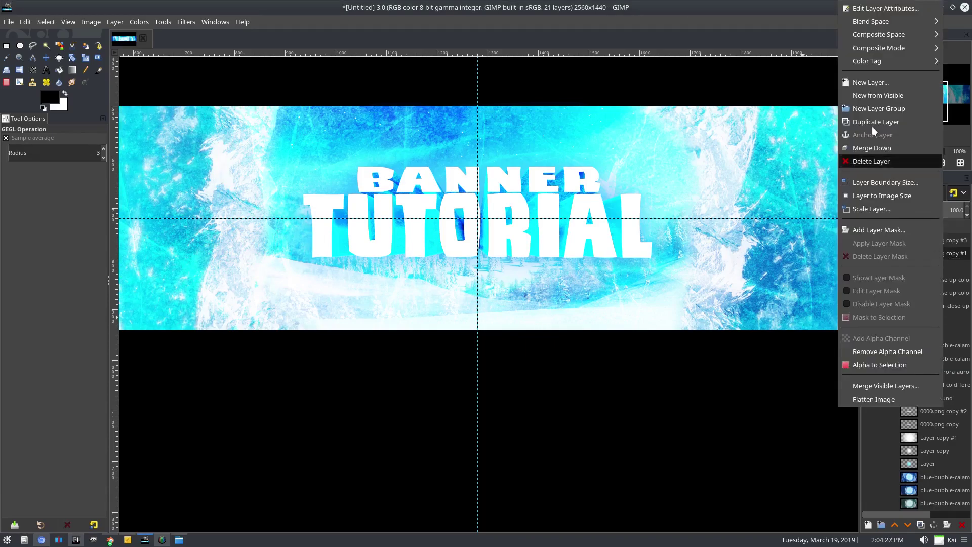
pyautogui.click(873, 121)
pyautogui.click(140, 21)
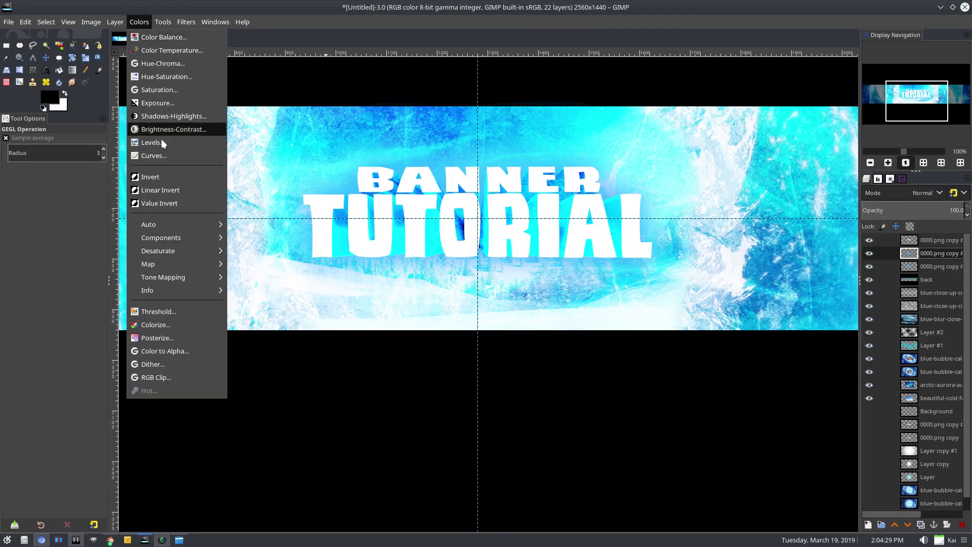
pyautogui.click(165, 321)
pyautogui.moveTo(196, 209); pyautogui.dragTo(54, 215)
pyautogui.click(231, 269)
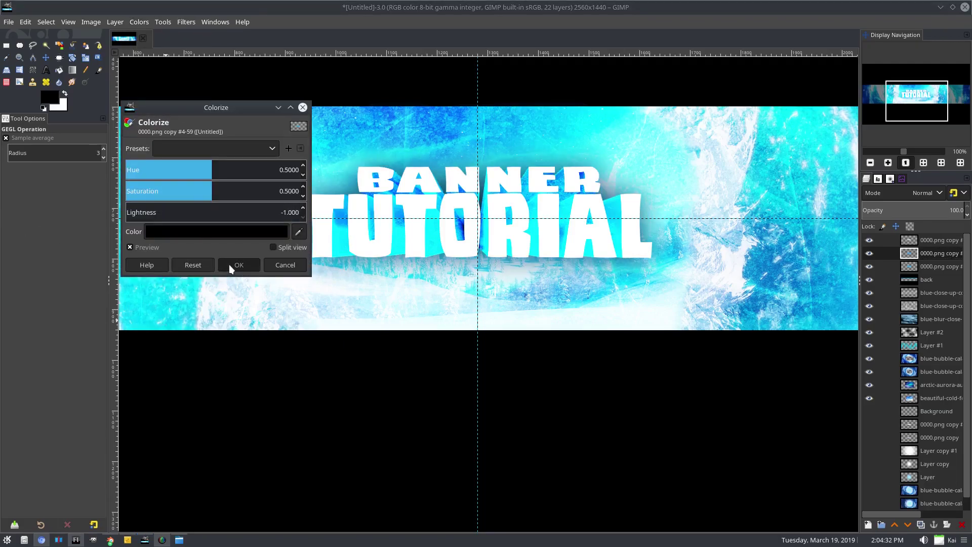
# Duplicate the black title shadow and merge the duplicate down to strengthen it
pyautogui.rightClick(937, 251)
pyautogui.click(893, 123)
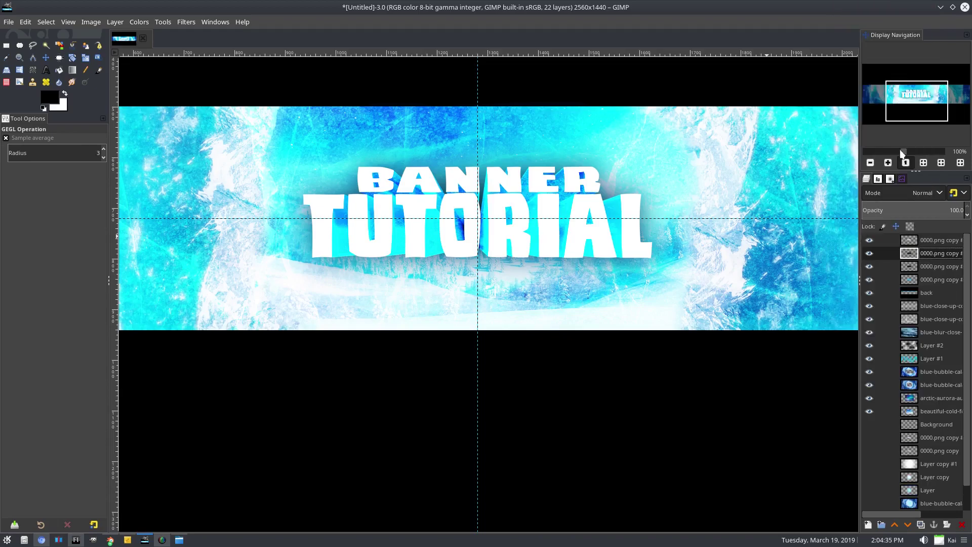
pyautogui.rightClick(912, 254)
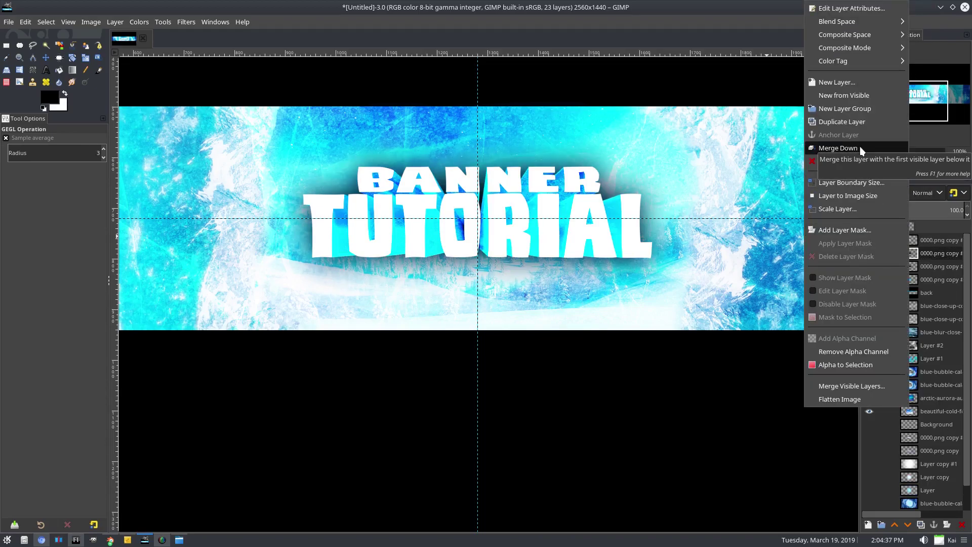
pyautogui.click(860, 146)
# Duplicate the strengthened black shadow and apply a Gaussian Blur of size 45.19 in X and Y to the duplicate
pyautogui.rightClick(930, 238)
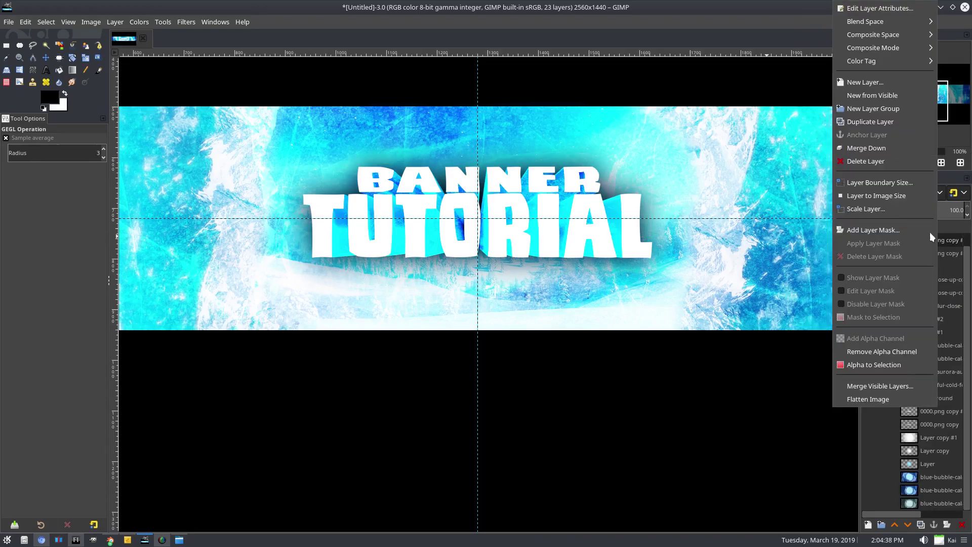
pyautogui.click(895, 125)
pyautogui.click(184, 22)
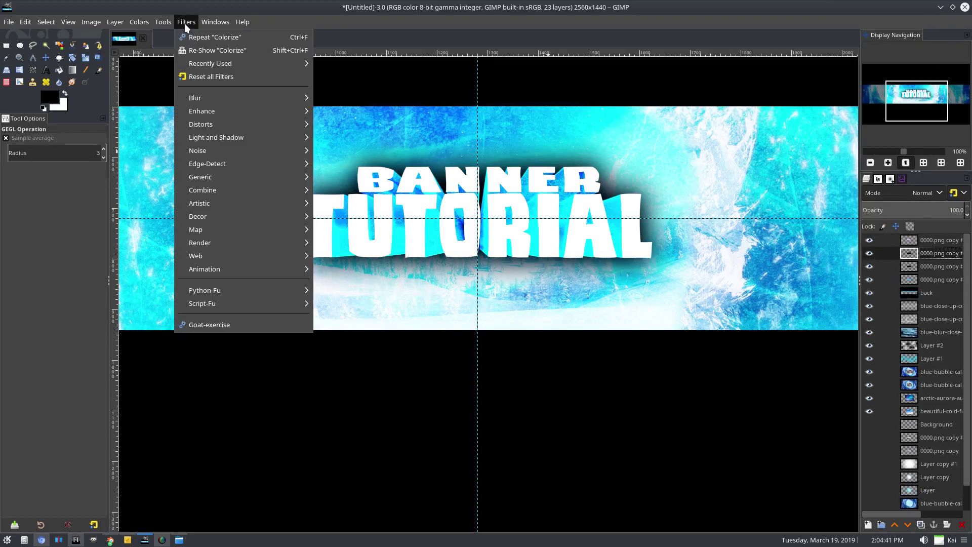
pyautogui.moveTo(191, 101)
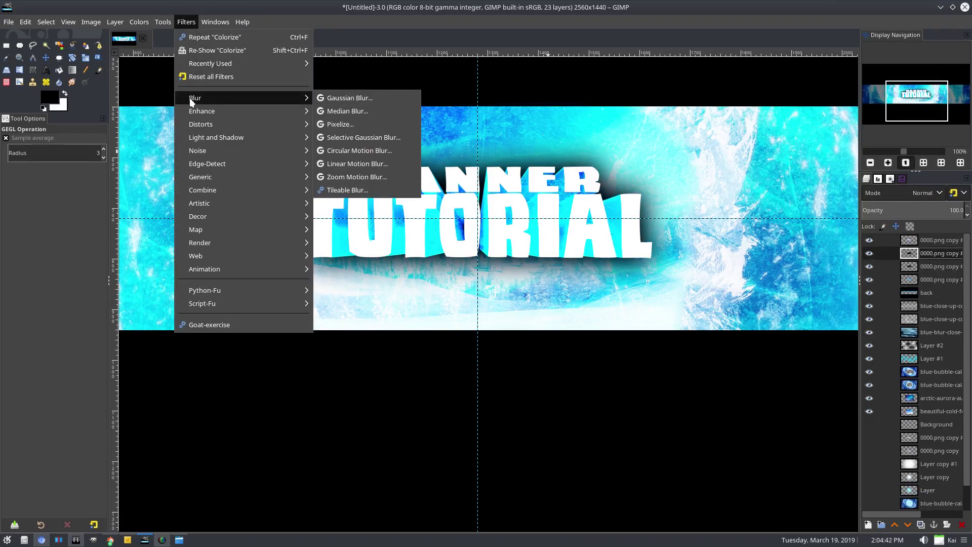
pyautogui.click(361, 97)
pyautogui.click(185, 167)
pyautogui.moveTo(185, 168); pyautogui.dragTo(199, 168)
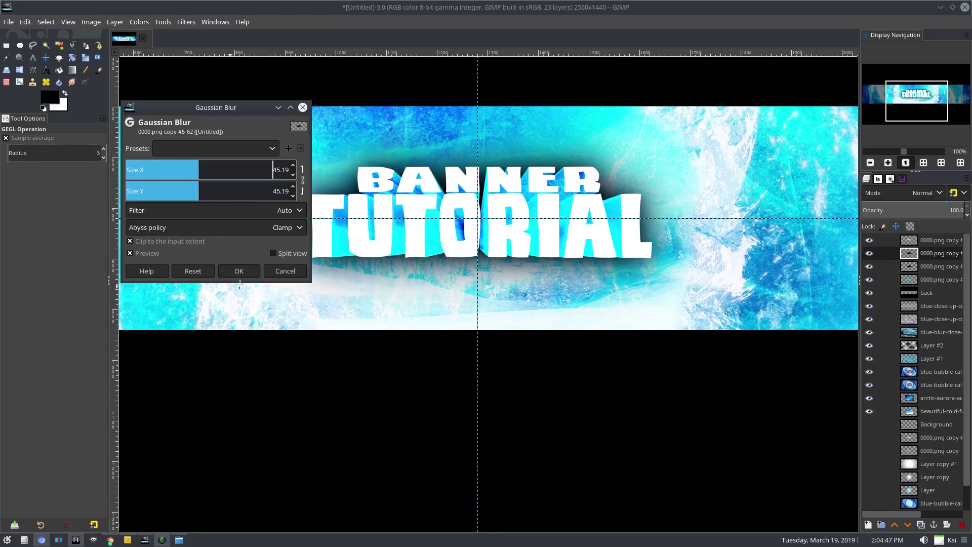
pyautogui.click(248, 272)
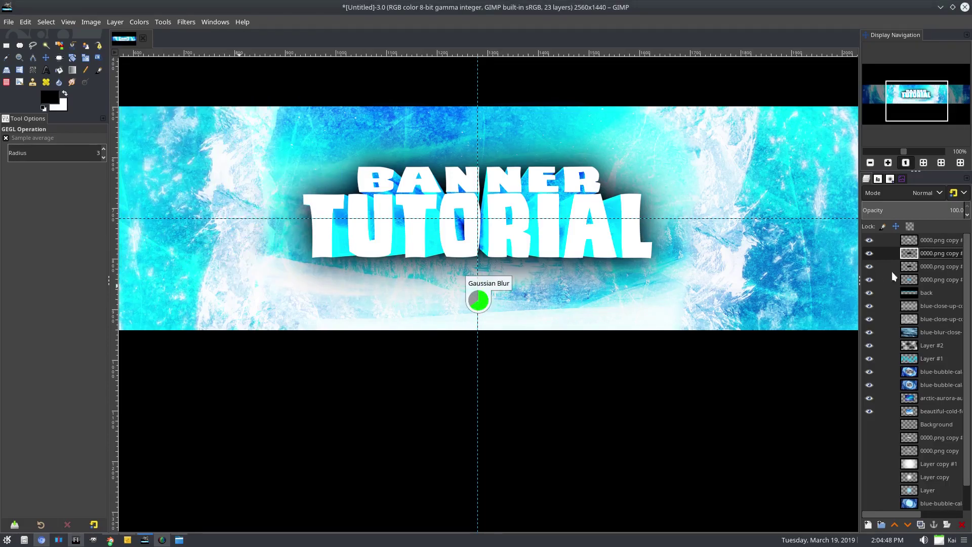
# Duplicate the wider blurred shadow and merge both wide copies down into the black shadow layer below
pyautogui.rightClick(929, 256)
pyautogui.click(871, 123)
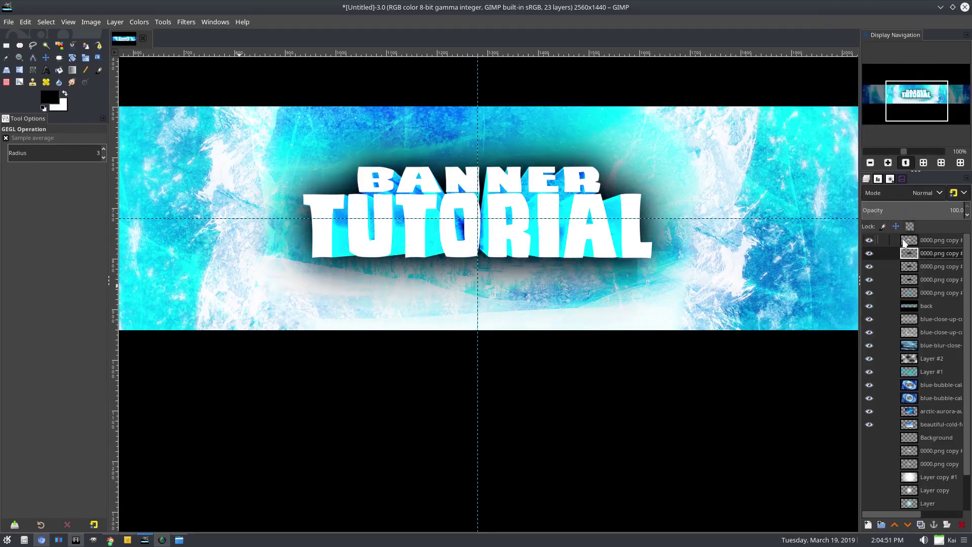
pyautogui.click(46, 58)
pyautogui.rightClick(928, 256)
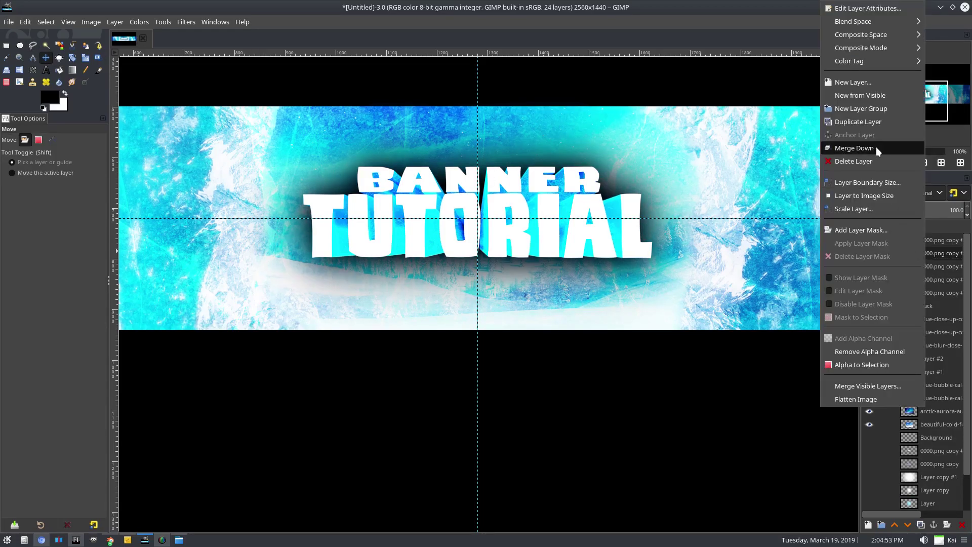
pyautogui.click(877, 147)
pyautogui.rightClick(922, 242)
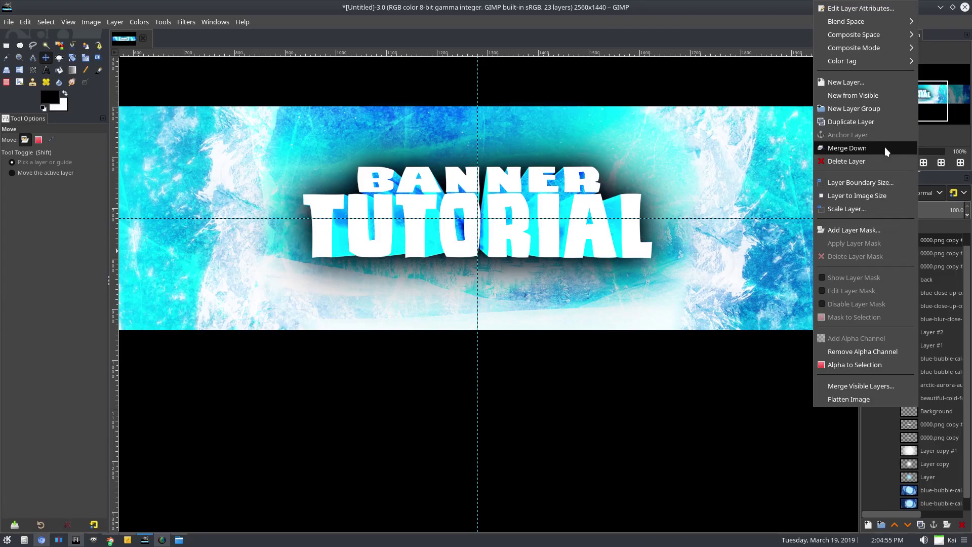
pyautogui.click(885, 146)
pyautogui.moveTo(509, 160); pyautogui.dragTo(179, 1)
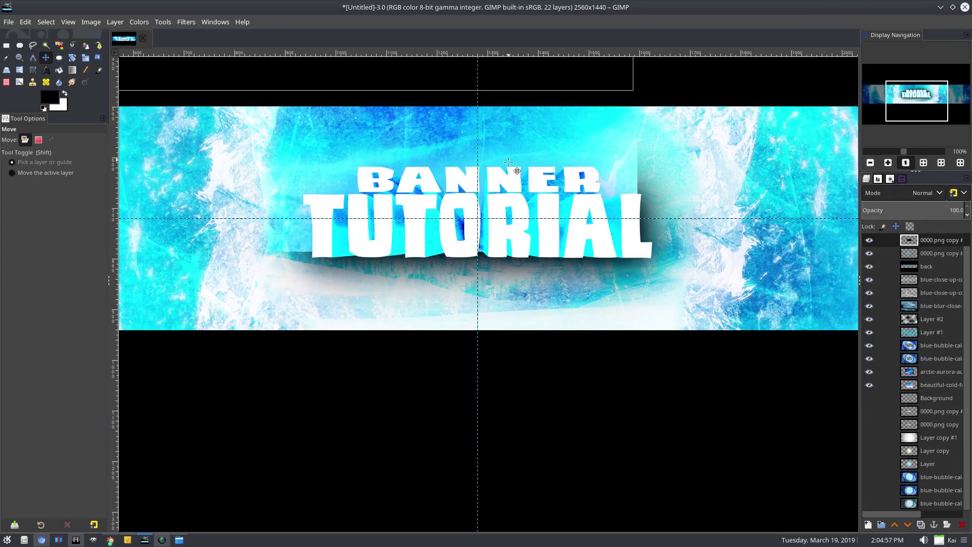
pyautogui.hotkey('ctrl', 'z')
pyautogui.scroll(4, 509, 218)
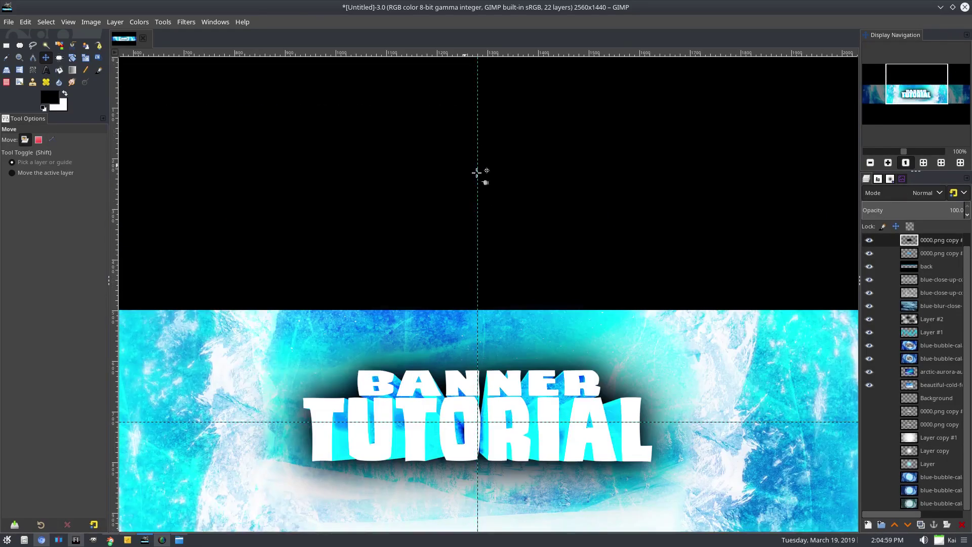
pyautogui.scroll(-3, 480, 179)
# Crop the merged black shadow layer to its content
pyautogui.click(115, 22)
pyautogui.click(158, 250)
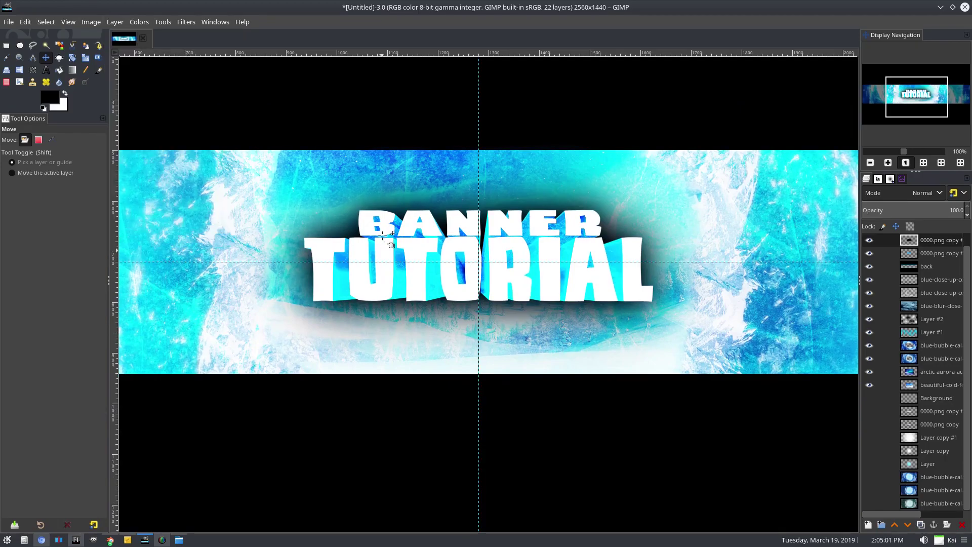
pyautogui.keyDown('ctrl'); pyautogui.scroll(2, 348, 233); pyautogui.keyUp('ctrl')
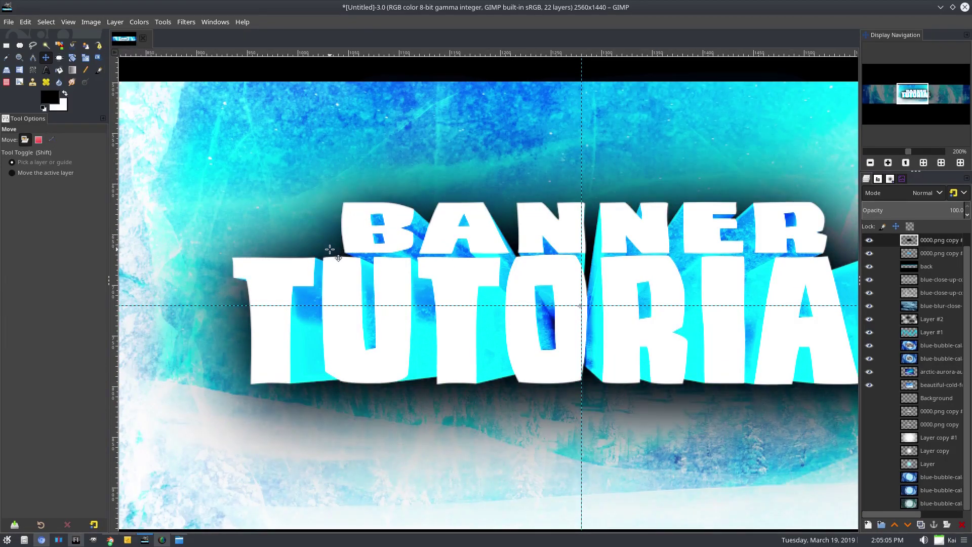
pyautogui.keyDown('ctrl'); pyautogui.scroll(-5, 567, 280); pyautogui.keyUp('ctrl')
pyautogui.keyDown('ctrl'); pyautogui.scroll(2, 634, 297); pyautogui.keyUp('ctrl')
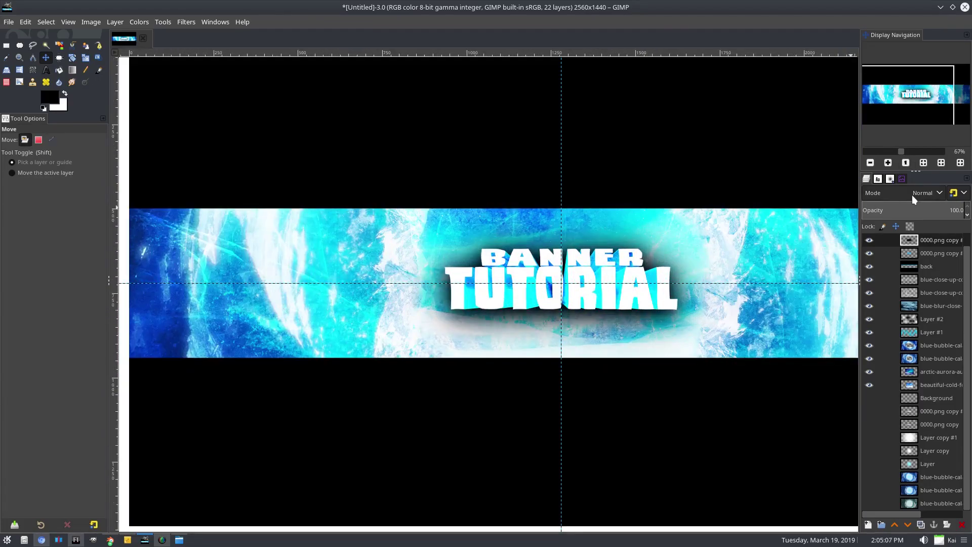
# Set the merged black shadow layer's blend mode to Grain merge and its opacity to 42.9
pyautogui.click(916, 196)
pyautogui.scroll(-3, 916, 476)
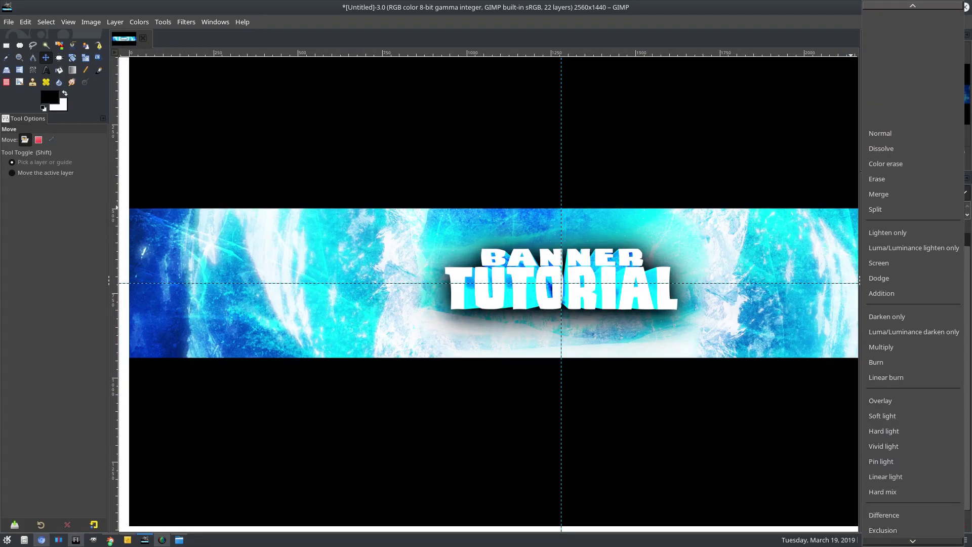
pyautogui.click(916, 423)
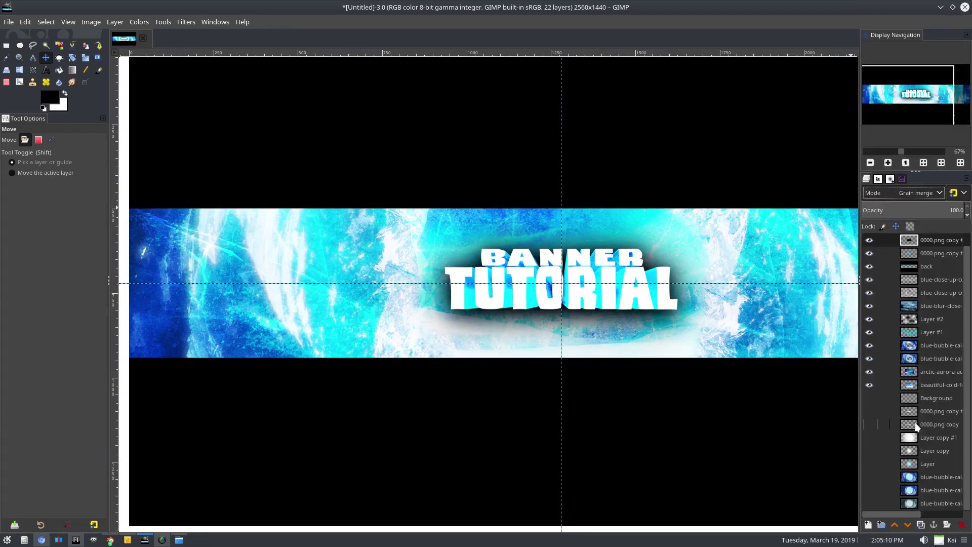
pyautogui.click(912, 208)
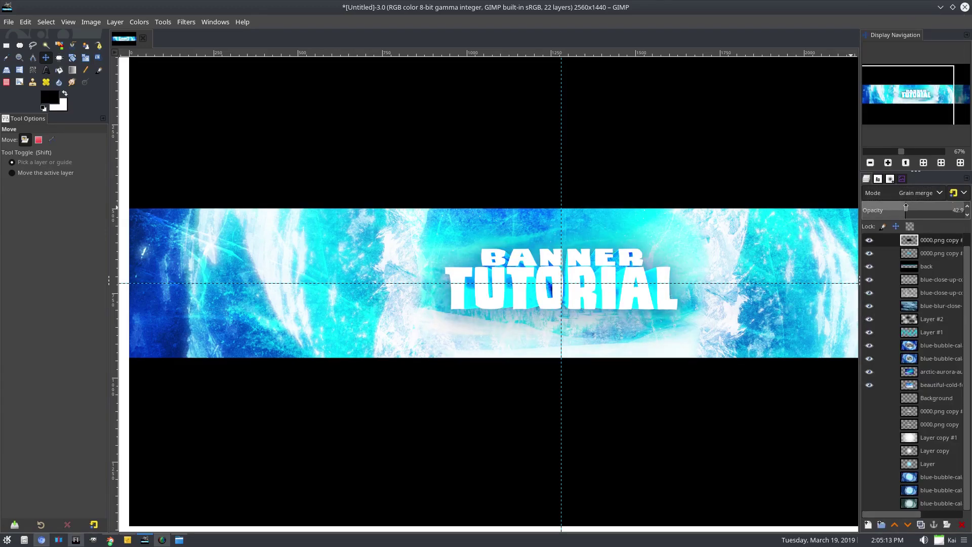
pyautogui.keyDown('ctrl'); pyautogui.scroll(-2, 638, 284); pyautogui.keyUp('ctrl')
pyautogui.keyDown('ctrl'); pyautogui.scroll(2, 658, 292); pyautogui.keyUp('ctrl')
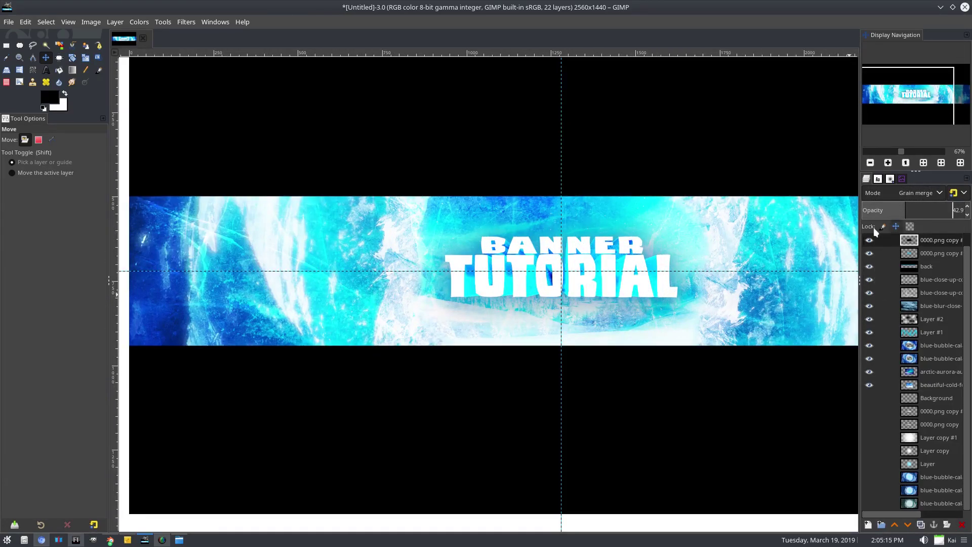
# Apply a Gaussian Blur of size 40.88 in X and Y to the merged black shadow layer
pyautogui.click(193, 23)
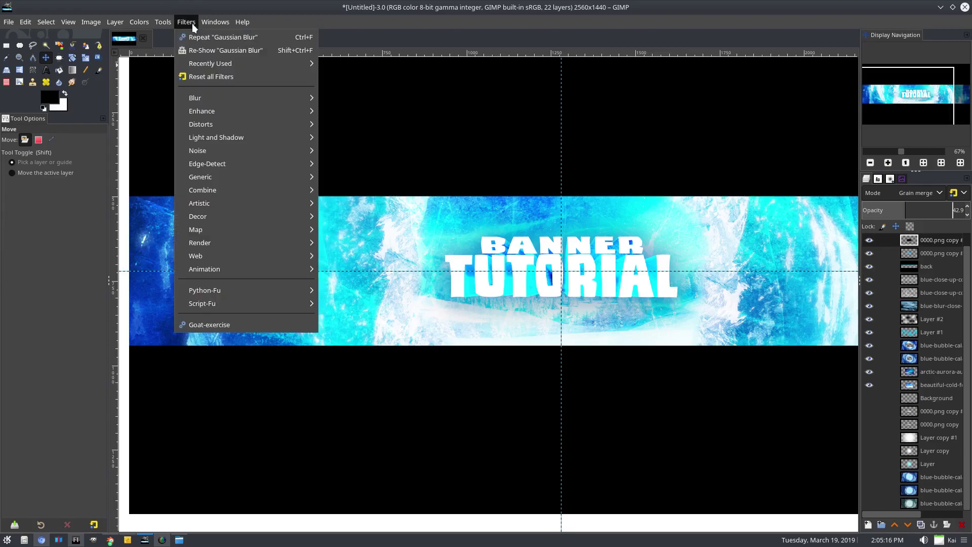
pyautogui.click(199, 50)
pyautogui.moveTo(142, 169); pyautogui.dragTo(169, 170)
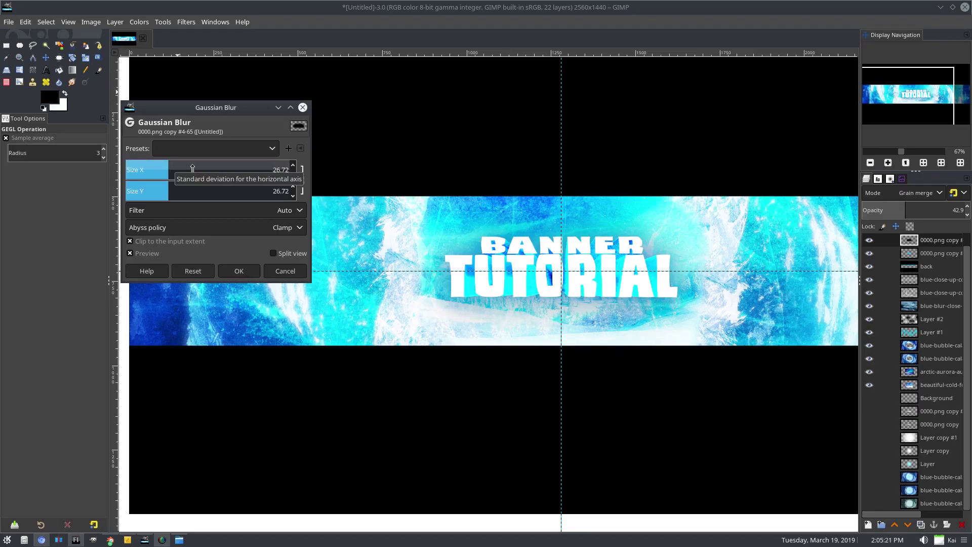
pyautogui.click(192, 168)
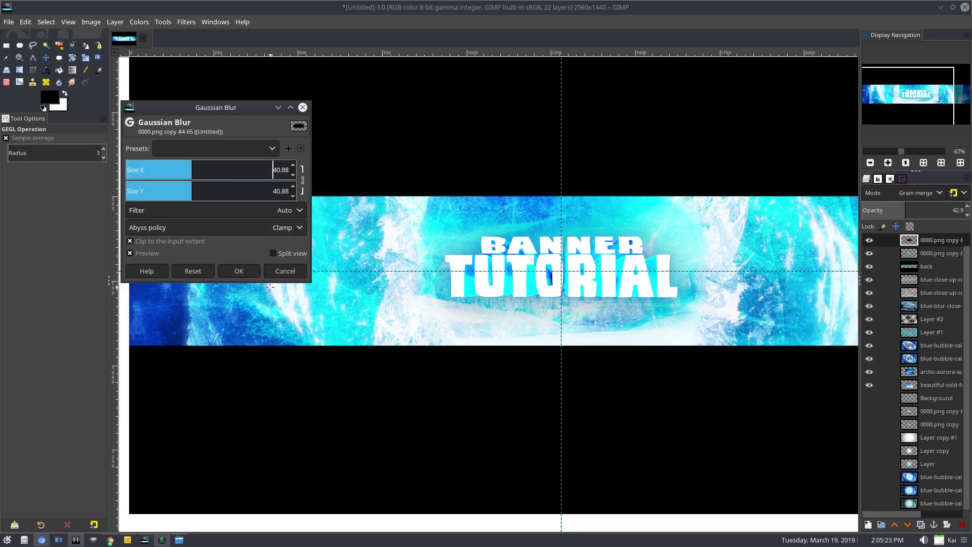
pyautogui.click(240, 271)
# Add a text box beneath the TUTORIAL title, above the layer under the black shadow, reading "NEW VIDEOS EVERY DAY"
pyautogui.click(942, 253)
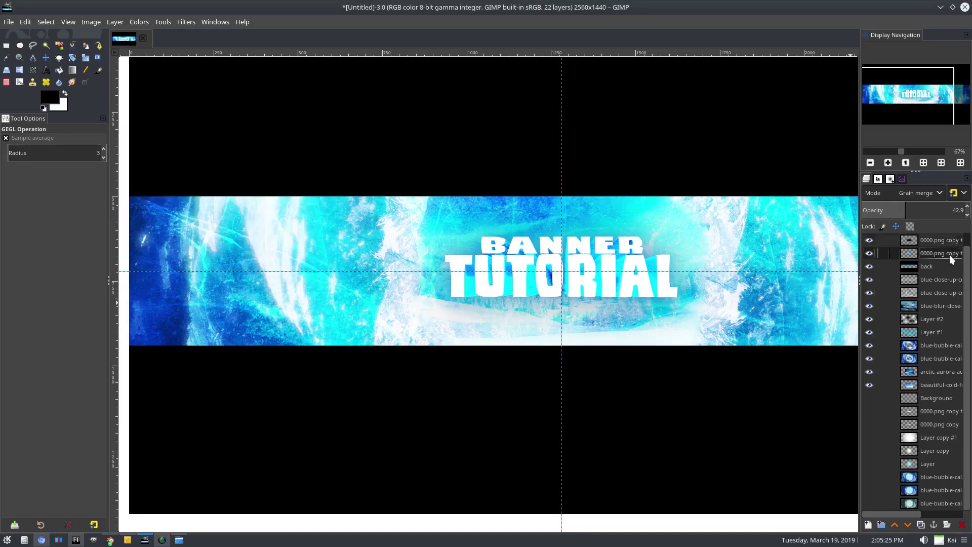
pyautogui.scroll(-4, 596, 225)
pyautogui.scroll(4, 596, 225)
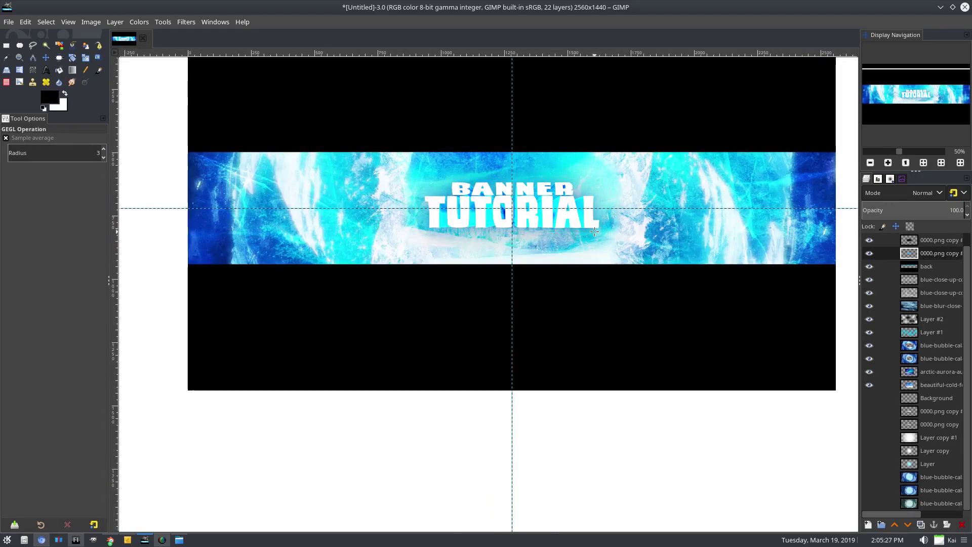
pyautogui.scroll(-1, 500, 249)
pyautogui.scroll(1, 503, 255)
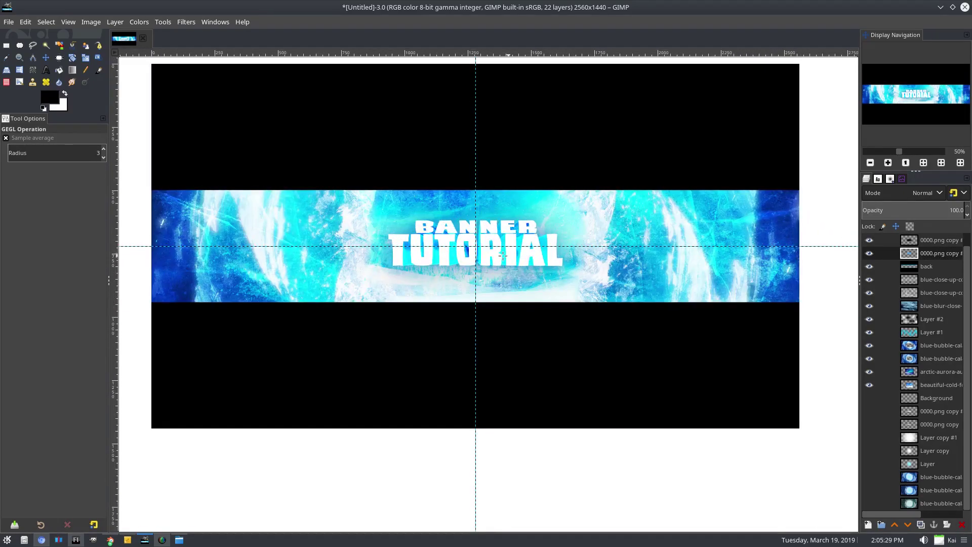
pyautogui.scroll(2, 517, 312)
pyautogui.press('t')
pyautogui.moveTo(277, 229); pyautogui.dragTo(577, 293)
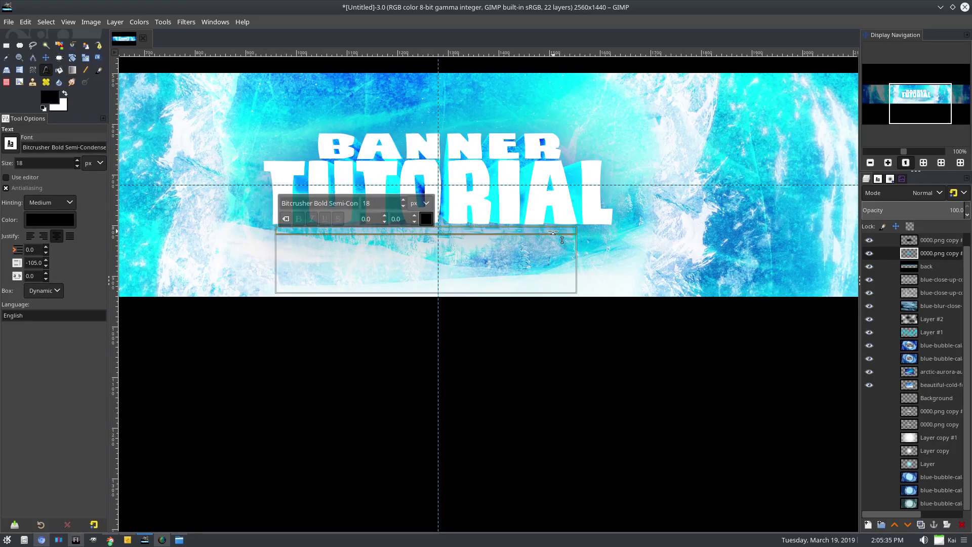
pyautogui.write('NEW VIDE')
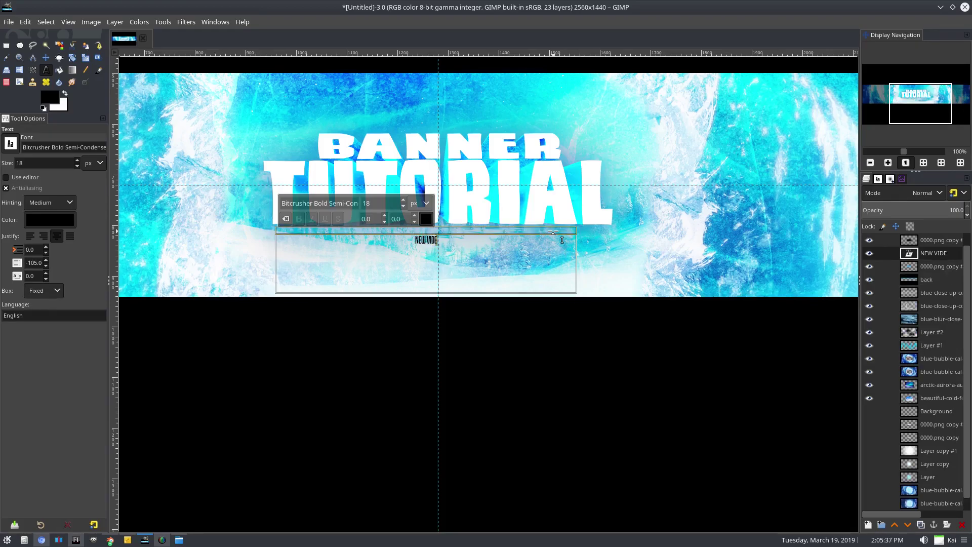
pyautogui.write('OS EVERY DAY')
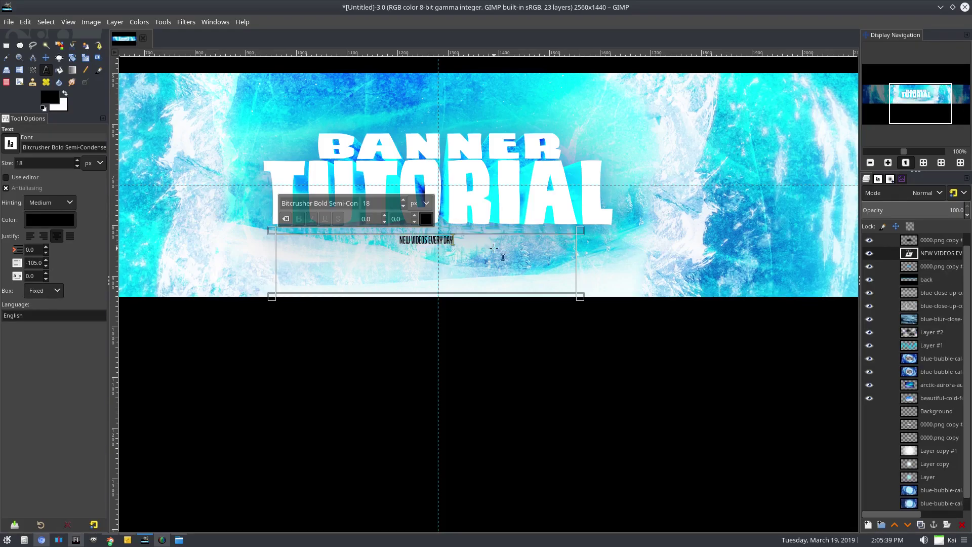
# Set the NEW VIDEOS EVERY DAY text size to 20 px and its colour to white (ffffff)
pyautogui.hotkey('ctrl', 'a')
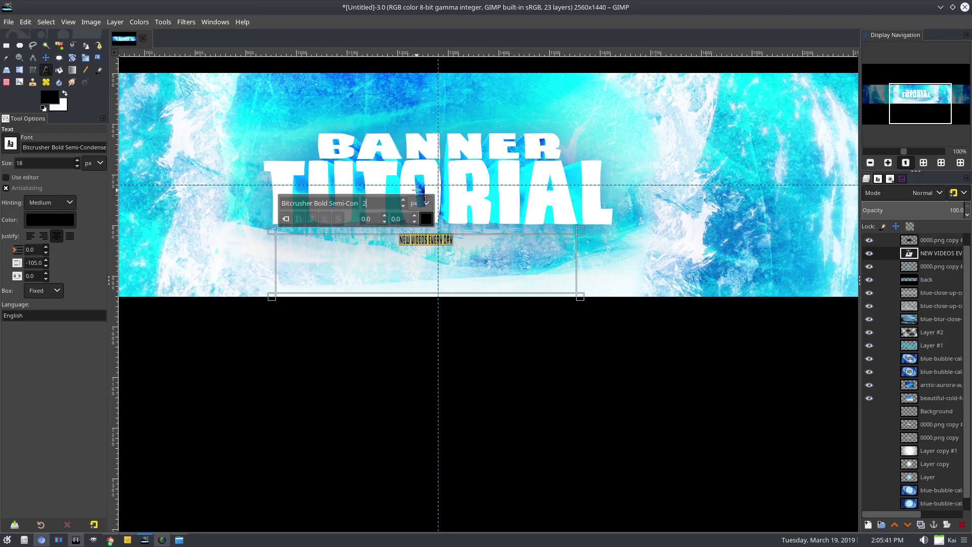
pyautogui.press('Return')
pyautogui.click(426, 219)
pyautogui.moveTo(359, 185); pyautogui.dragTo(327, 157)
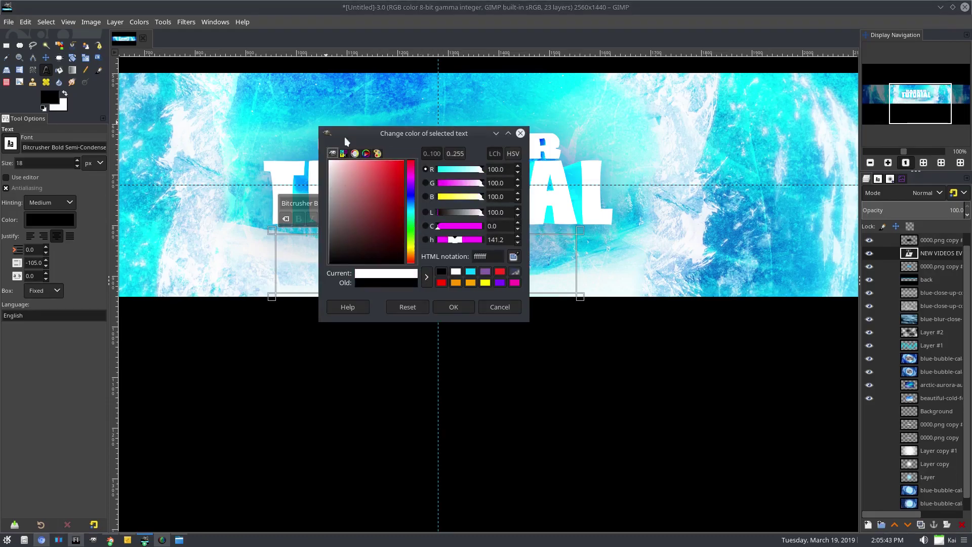
pyautogui.click(454, 307)
# Recolour the whole NEW VIDEOS EVERY DAY line bright blue
pyautogui.scroll(3, 462, 225)
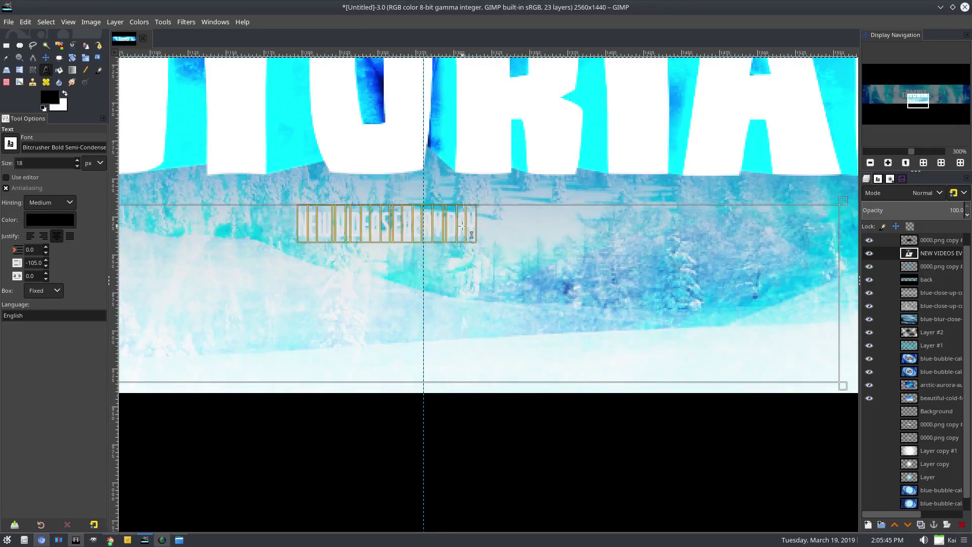
pyautogui.moveTo(400, 251); pyautogui.dragTo(454, 339)
pyautogui.moveTo(211, 170); pyautogui.dragTo(350, 161)
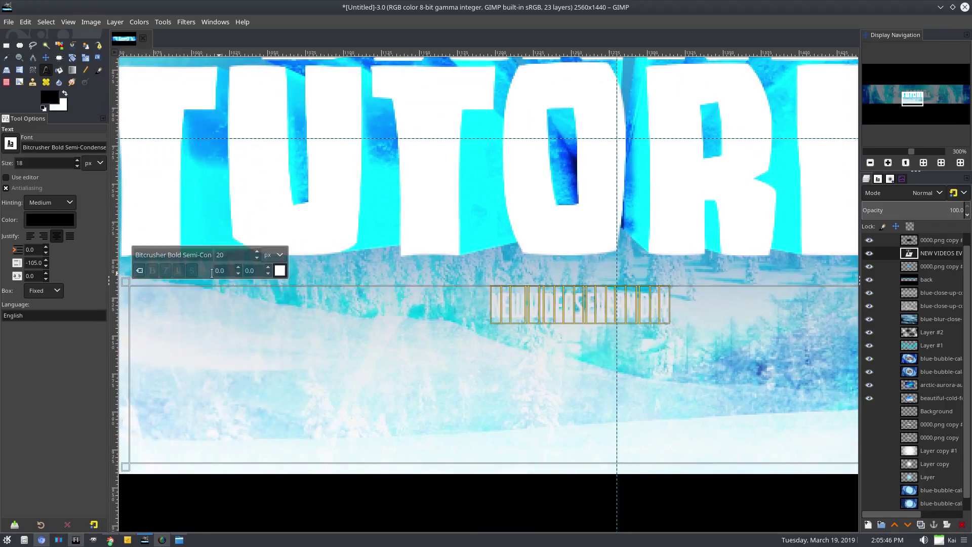
pyautogui.click(280, 271)
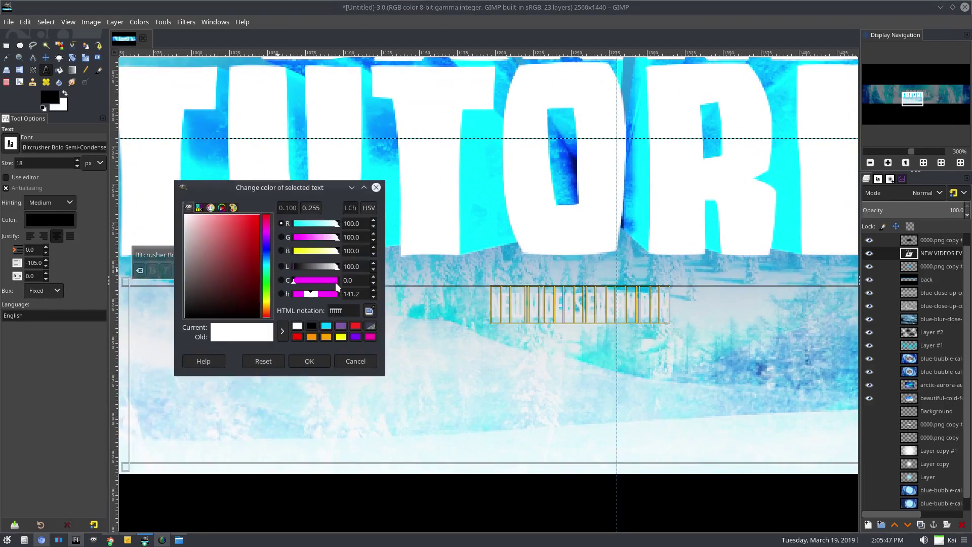
pyautogui.click(383, 121)
pyautogui.click(310, 361)
# Move the NEW VIDEOS EVERY DAY text layer above the black shadow layer in the layer stack
pyautogui.hscroll(3, 699, 330)
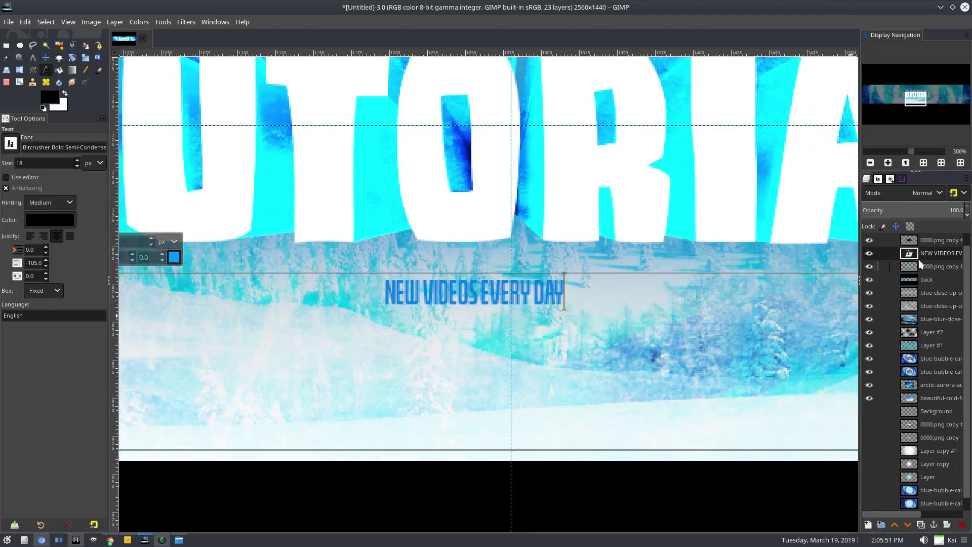
pyautogui.scroll(1, 921, 263)
pyautogui.moveTo(933, 244); pyautogui.dragTo(933, 246)
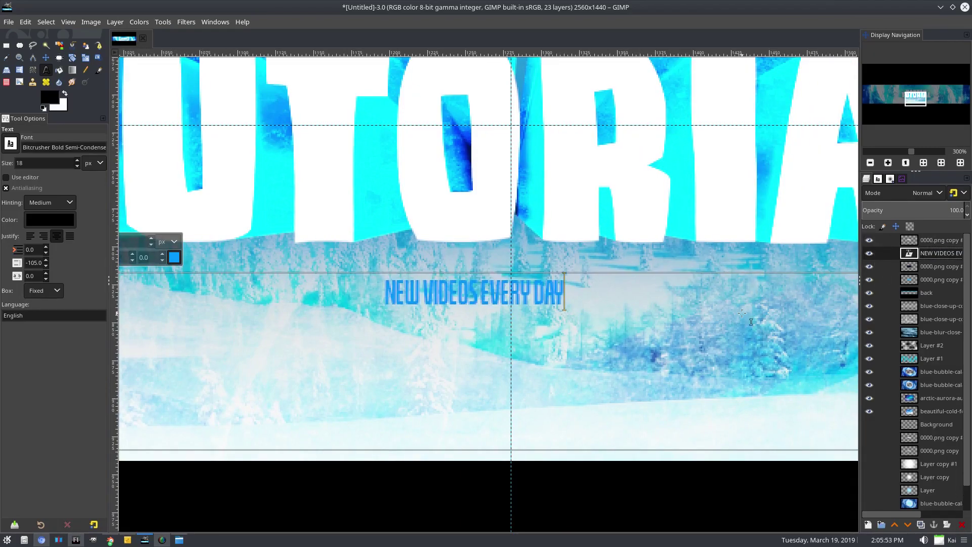
# Set the NEW VIDEOS EVERY DAY text size to 50 px and switch its text box to Dynamic
pyautogui.hscroll(1, 751, 321)
pyautogui.moveTo(600, 321); pyautogui.dragTo(250, 296)
pyautogui.scroll(-2, 207, 241)
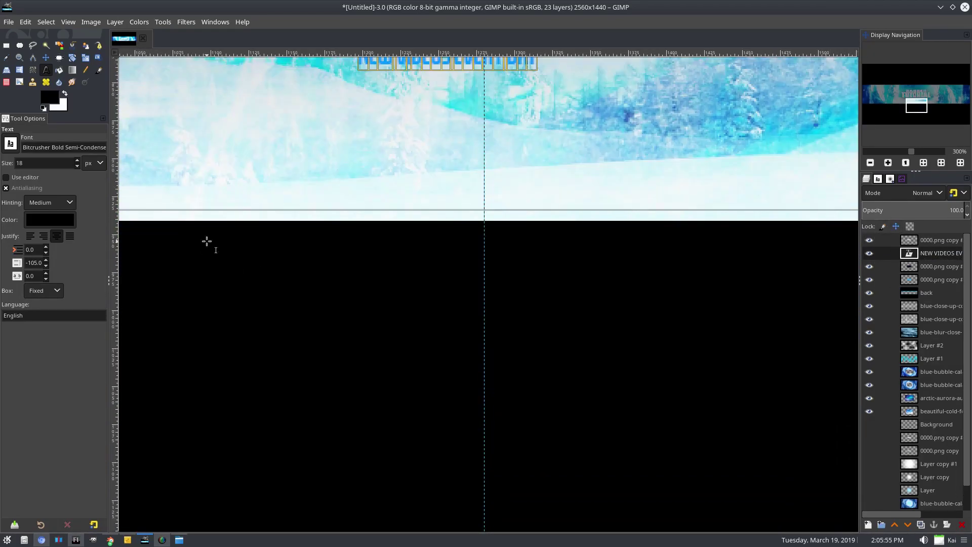
pyautogui.scroll(-2, 206, 241)
pyautogui.moveTo(254, 247); pyautogui.dragTo(352, 329)
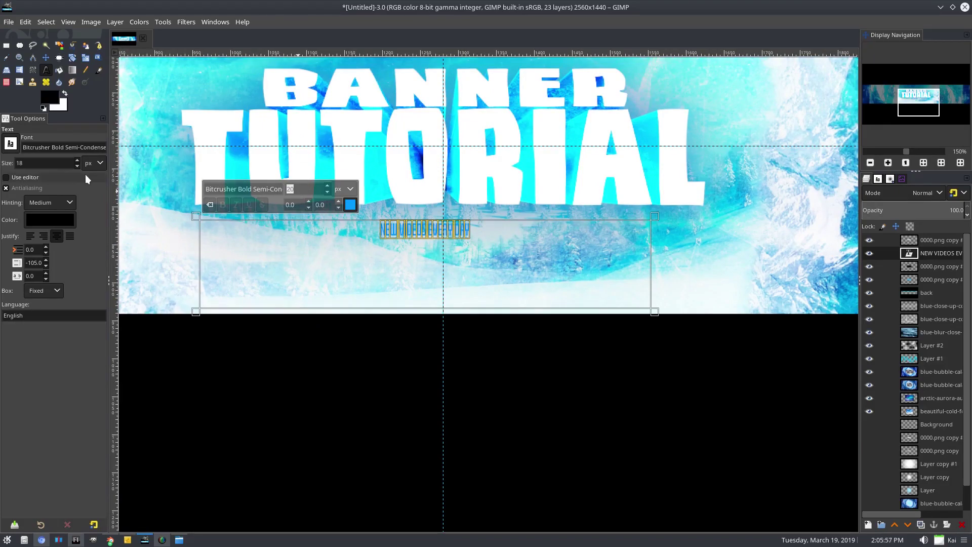
pyautogui.write('50')
pyautogui.scroll(1, 43, 291)
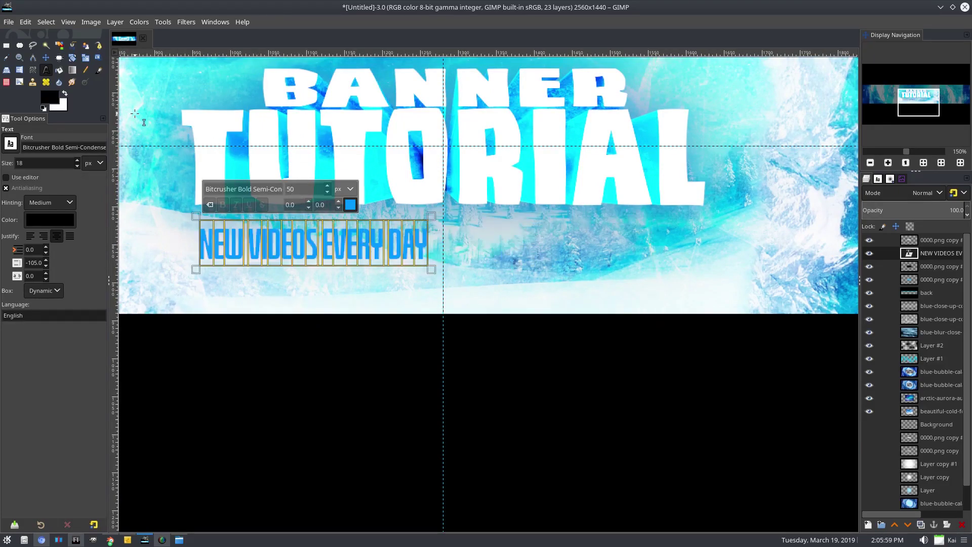
pyautogui.moveTo(432, 266); pyautogui.dragTo(614, 310)
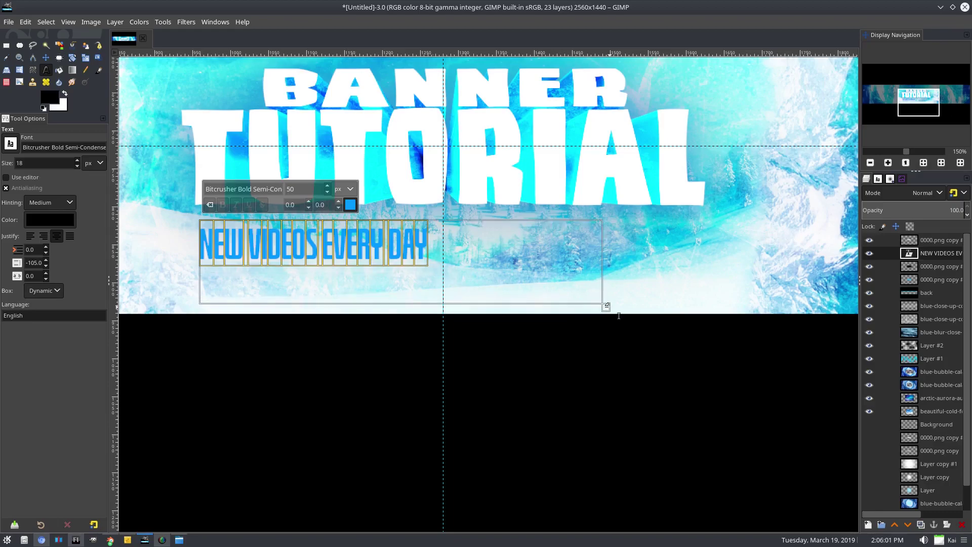
pyautogui.hotkey('ctrl', 'z')
# Move the NEW VIDEOS EVERY DAY text so it is centred on the vertical guide just below TUTORIAL
pyautogui.click(49, 55)
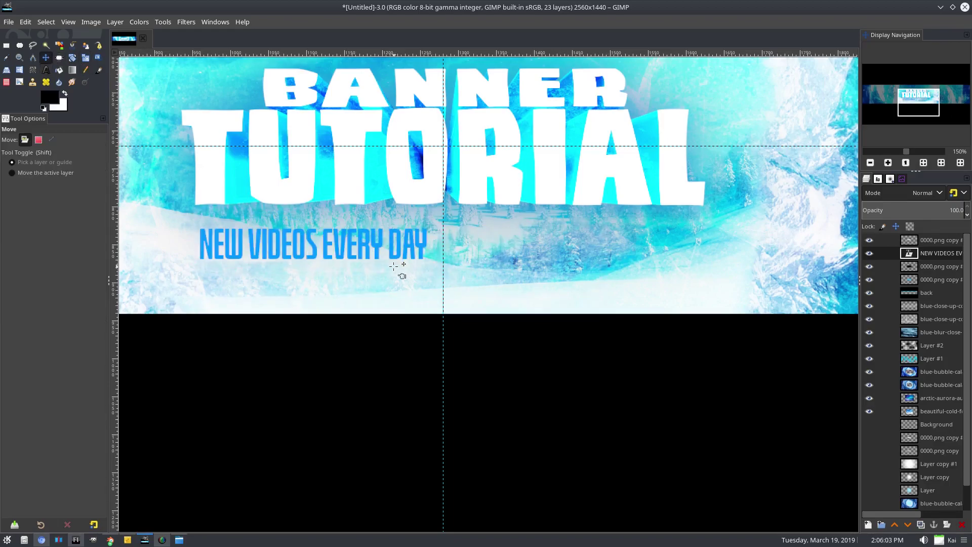
pyautogui.moveTo(326, 246); pyautogui.dragTo(455, 230)
pyautogui.scroll(-3, 454, 208)
pyautogui.scroll(3, 452, 215)
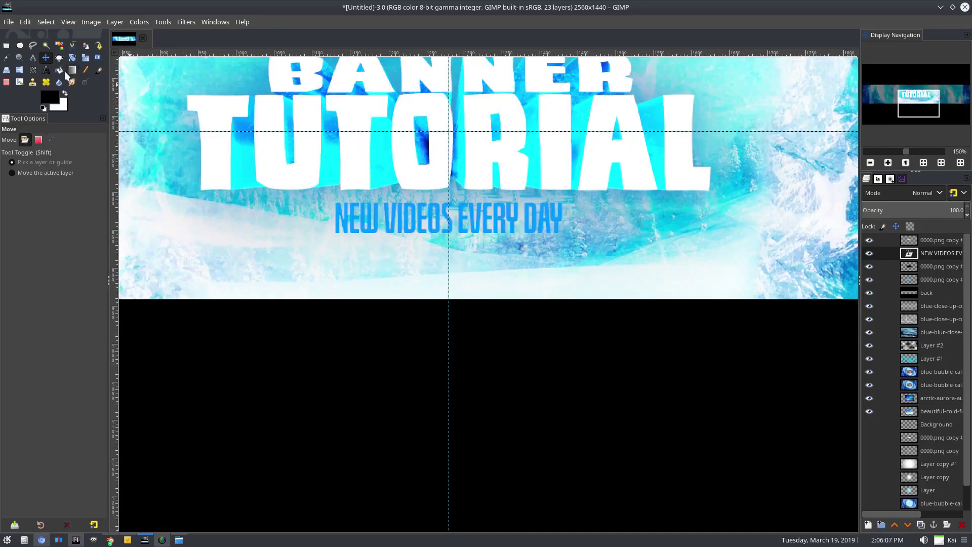
# Change the NEW VIDEOS EVERY DAY text to the AXIS Ultra-Bold font at 30 px
pyautogui.click(33, 70)
pyautogui.click(46, 69)
pyautogui.click(10, 144)
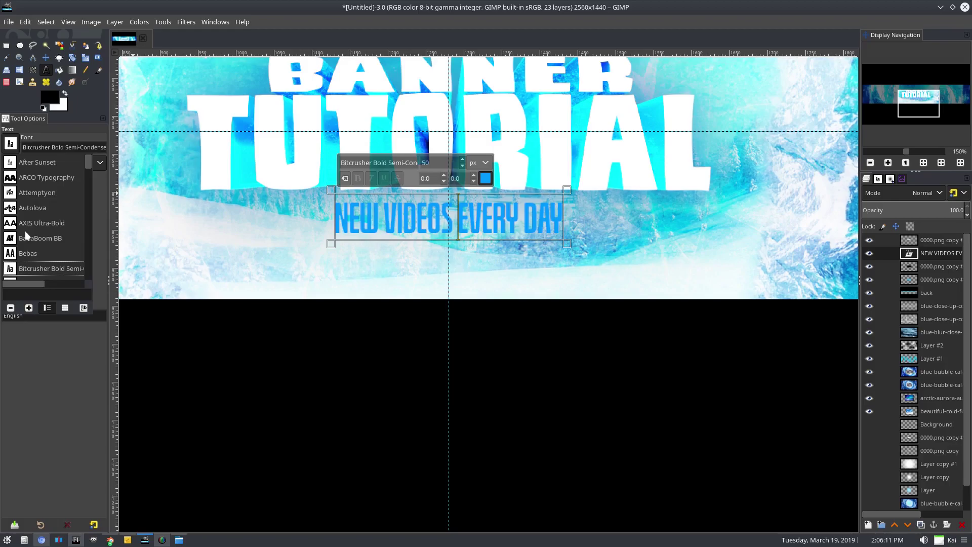
pyautogui.doubleClick(78, 224)
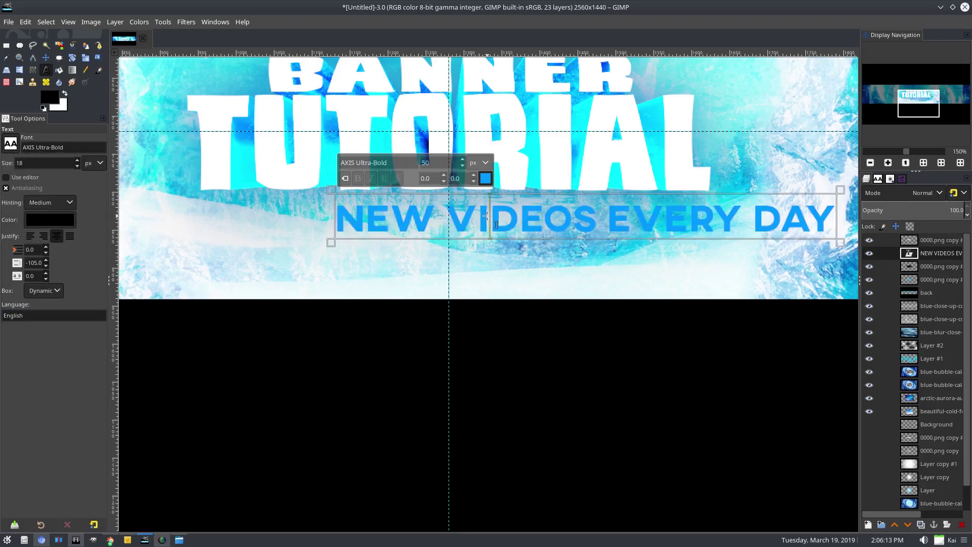
pyautogui.write('30')
pyautogui.press('Return')
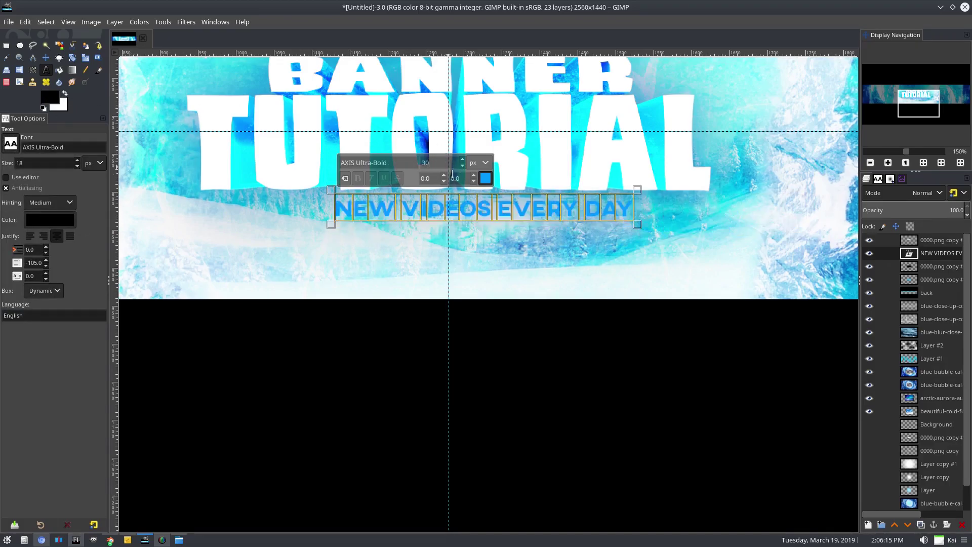
# Set the NEW VIDEOS EVERY DAY text's line spacing to 0.0 and its letter spacing to 13.0
pyautogui.tripleClick(362, 213)
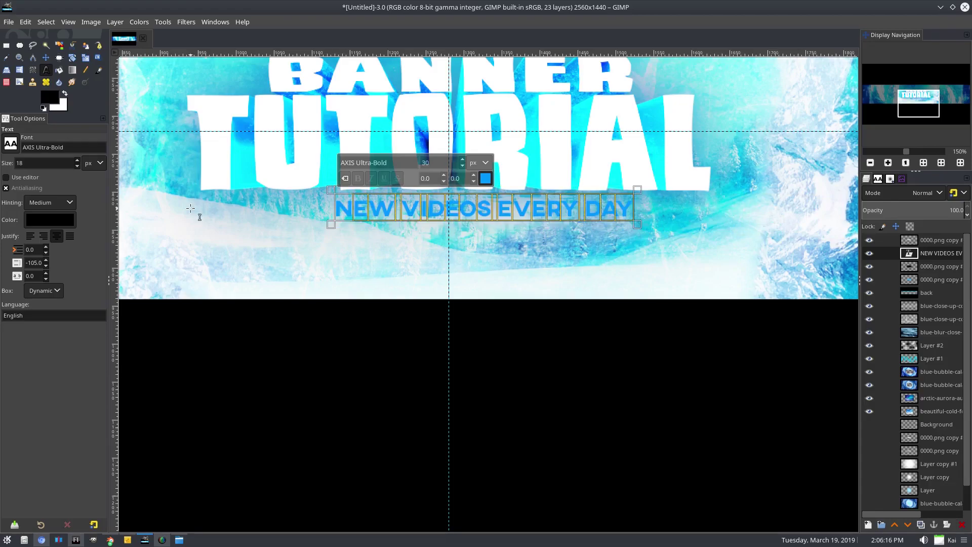
pyautogui.click(397, 205)
pyautogui.moveTo(356, 210); pyautogui.dragTo(793, 209)
pyautogui.click(46, 274)
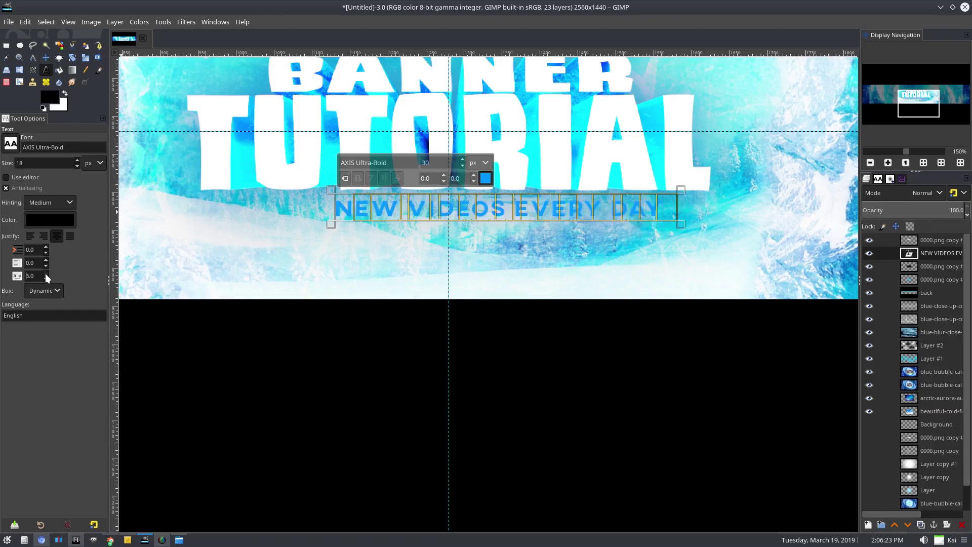
pyautogui.click(46, 274)
pyautogui.click(46, 274)
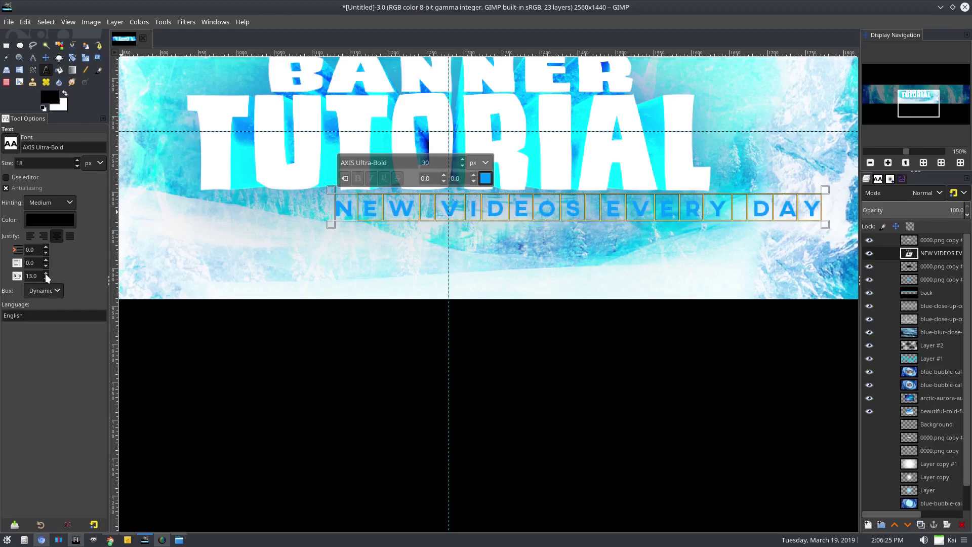
# Centre the widely spaced tagline directly under TUTORIAL and change its text colour to white (ffffff)
pyautogui.click(46, 57)
pyautogui.moveTo(409, 213); pyautogui.dragTo(277, 211)
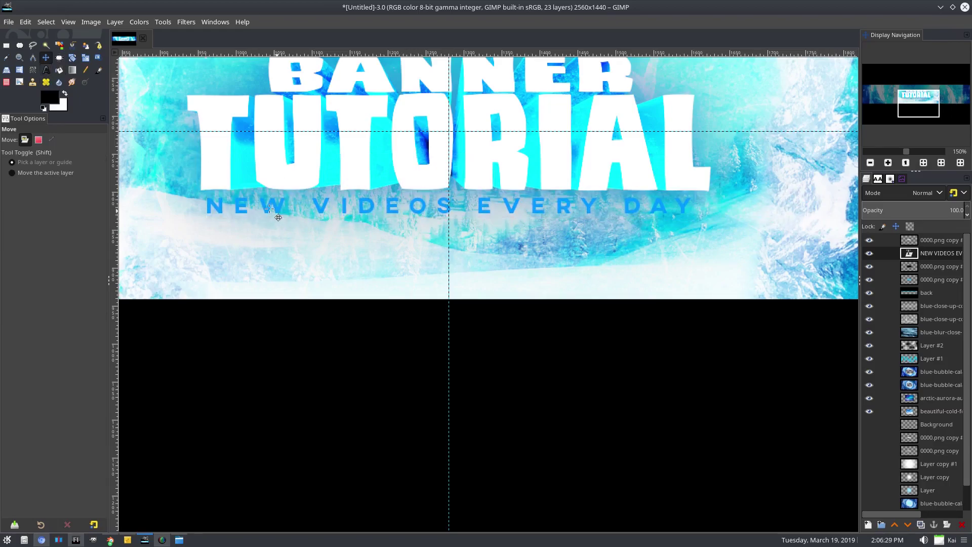
pyautogui.click(46, 70)
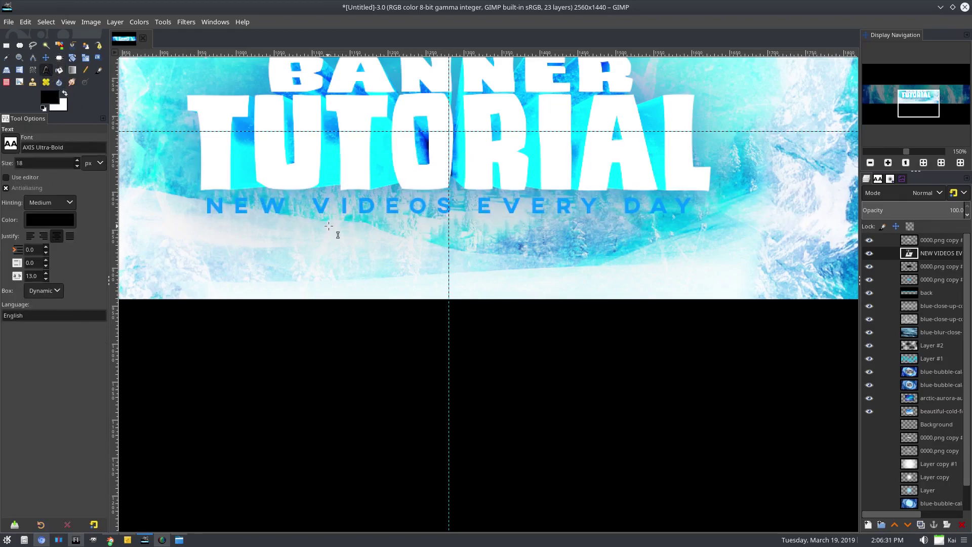
pyautogui.click(334, 208)
pyautogui.click(359, 176)
pyautogui.click(390, 228)
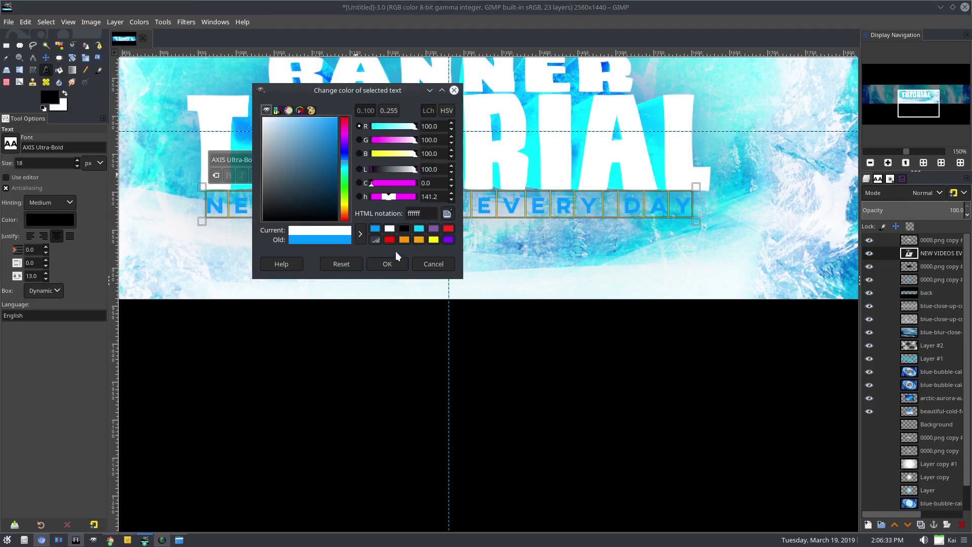
pyautogui.click(396, 265)
pyautogui.click(954, 268)
pyautogui.scroll(-3, 624, 295)
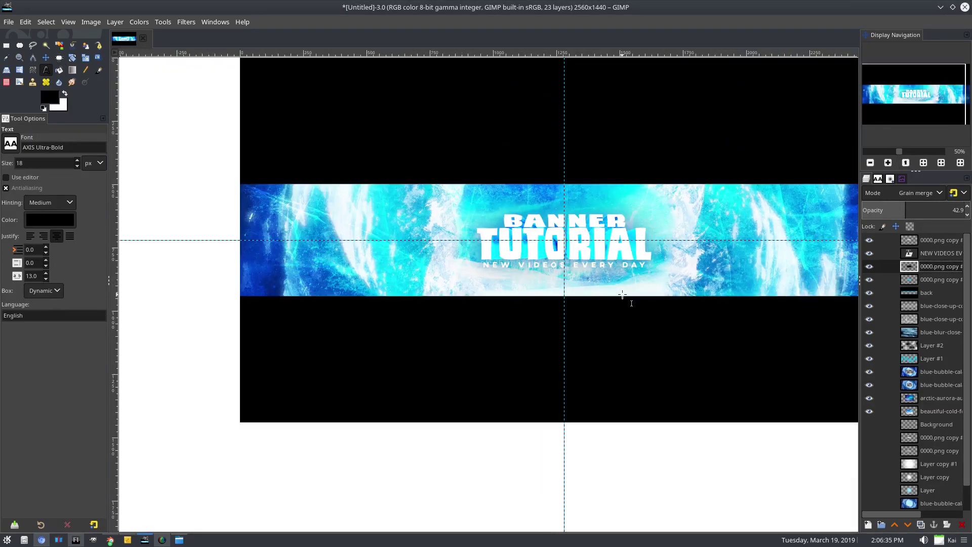
pyautogui.scroll(3, 598, 272)
pyautogui.click(930, 244)
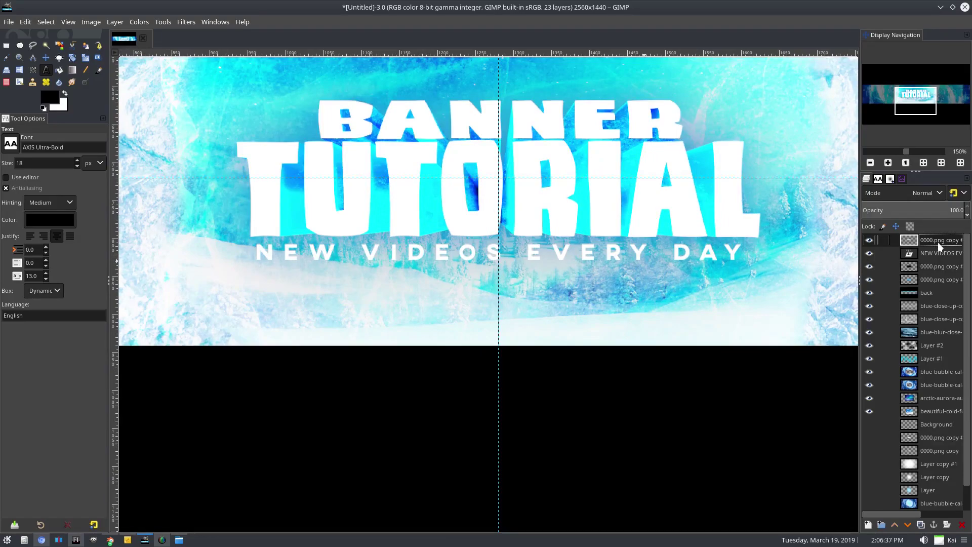
pyautogui.rightClick(938, 242)
pyautogui.click(945, 256)
# Duplicate the NEW VIDEOS EVERY DAY text layer
pyautogui.click(927, 254)
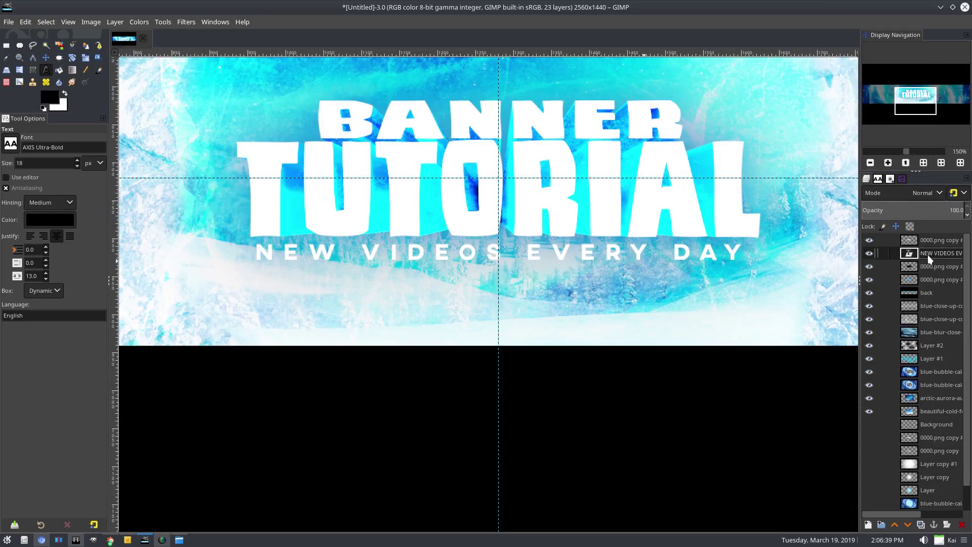
pyautogui.rightClick(877, 253)
pyautogui.click(886, 135)
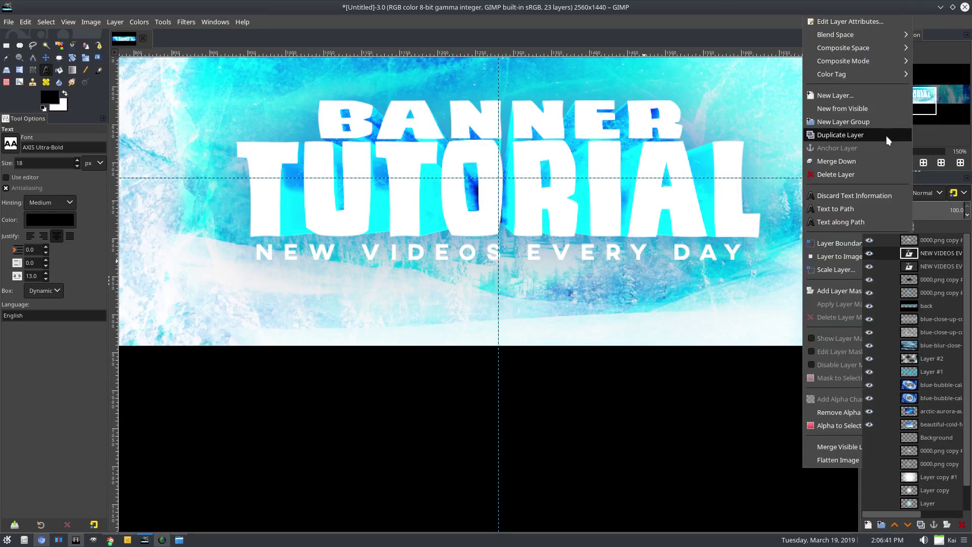
# Expand the duplicated tagline layer to the image size and colorize it black with a lightness of -1.000
pyautogui.click(144, 22)
pyautogui.moveTo(115, 22)
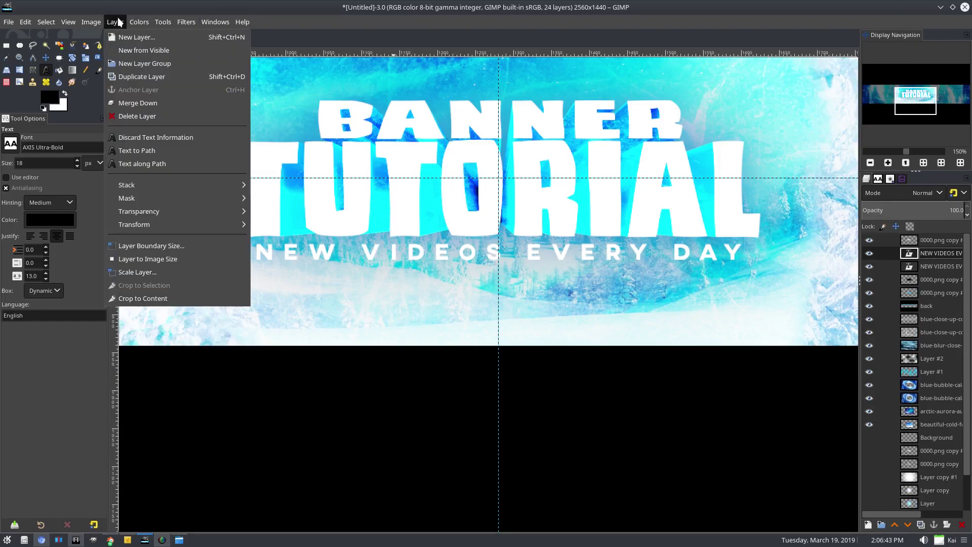
pyautogui.click(171, 259)
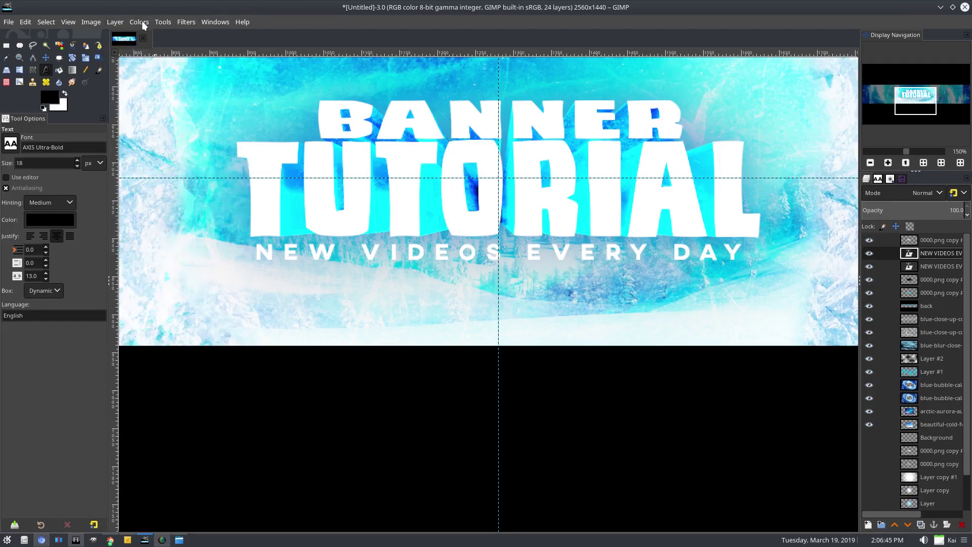
pyautogui.click(139, 22)
pyautogui.click(157, 324)
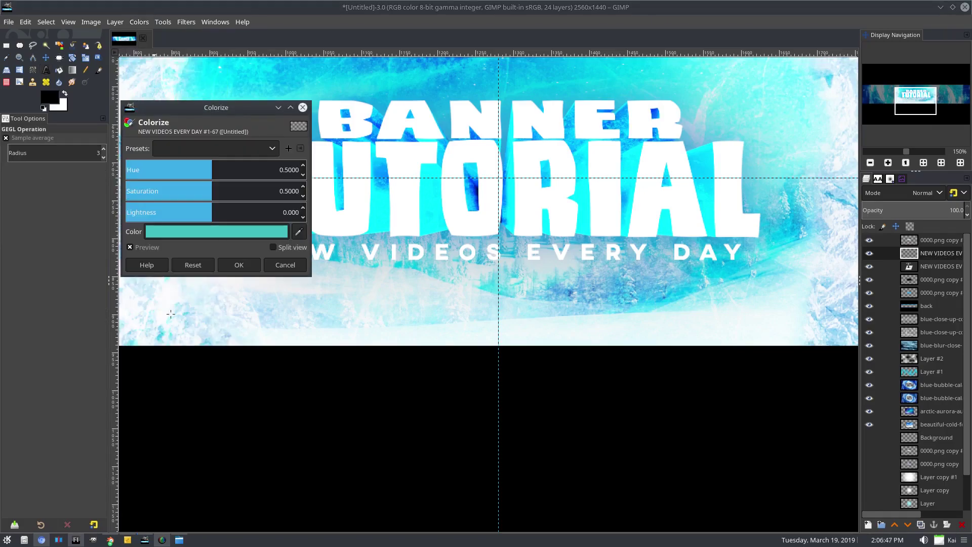
pyautogui.moveTo(206, 202); pyautogui.dragTo(81, 219)
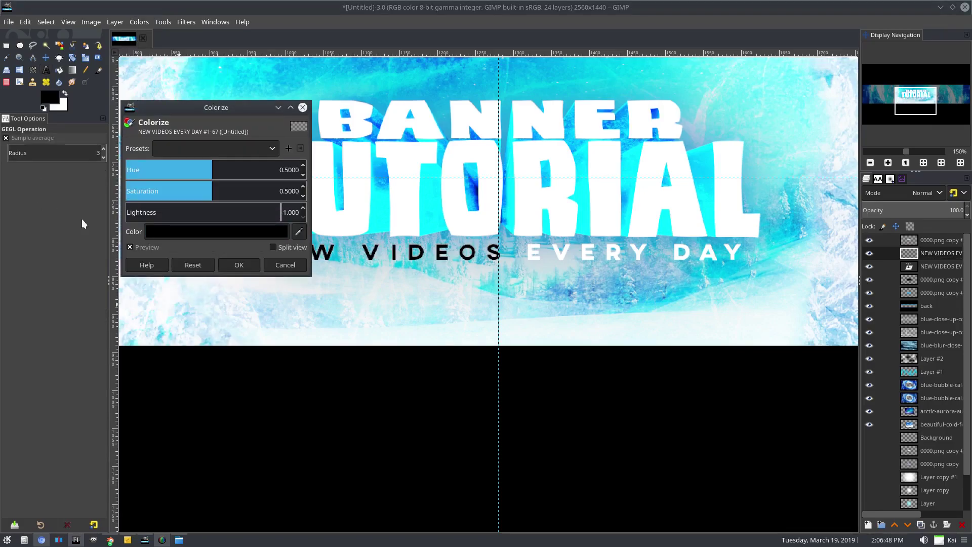
pyautogui.click(238, 264)
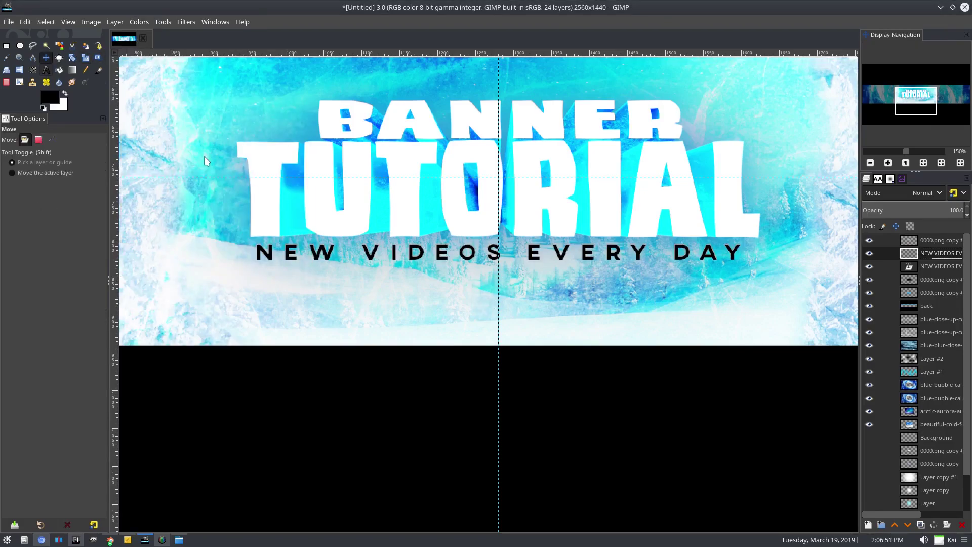
# Shift the black tagline copy slightly downward and place its layer beneath the white NEW VIDEOS EVERY DAY layer
pyautogui.scroll(4, 391, 254)
pyautogui.moveTo(403, 238); pyautogui.dragTo(402, 248)
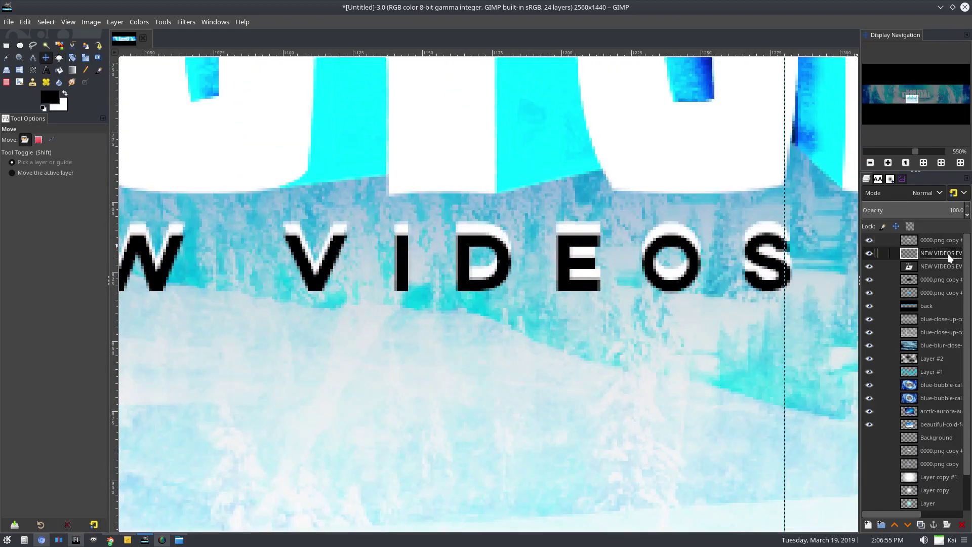
pyautogui.moveTo(949, 255); pyautogui.dragTo(946, 268)
pyautogui.scroll(-3, 618, 303)
pyautogui.moveTo(618, 303); pyautogui.dragTo(475, 277)
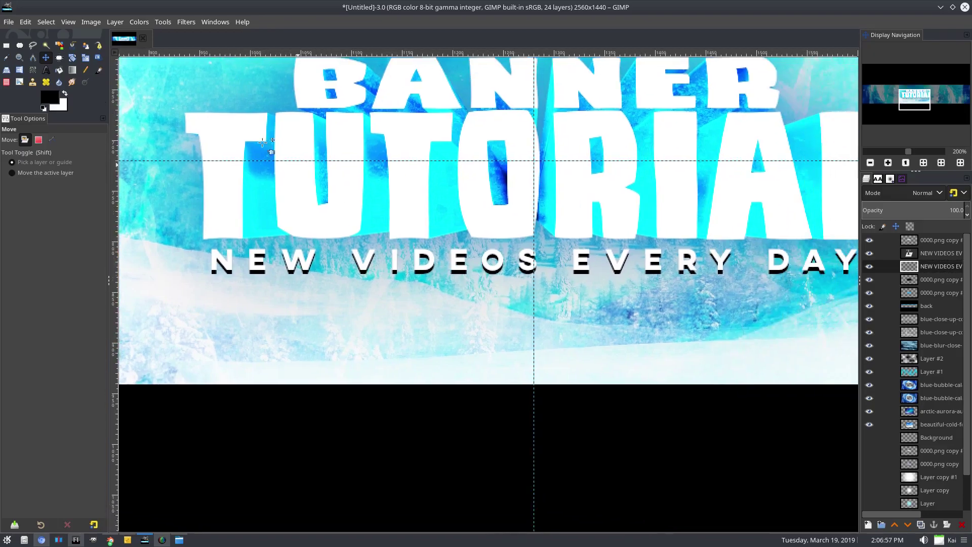
# Apply a Gaussian Blur of 2.09 in X and Y to the black tagline copy
pyautogui.click(186, 22)
pyautogui.moveTo(213, 95)
pyautogui.click(354, 98)
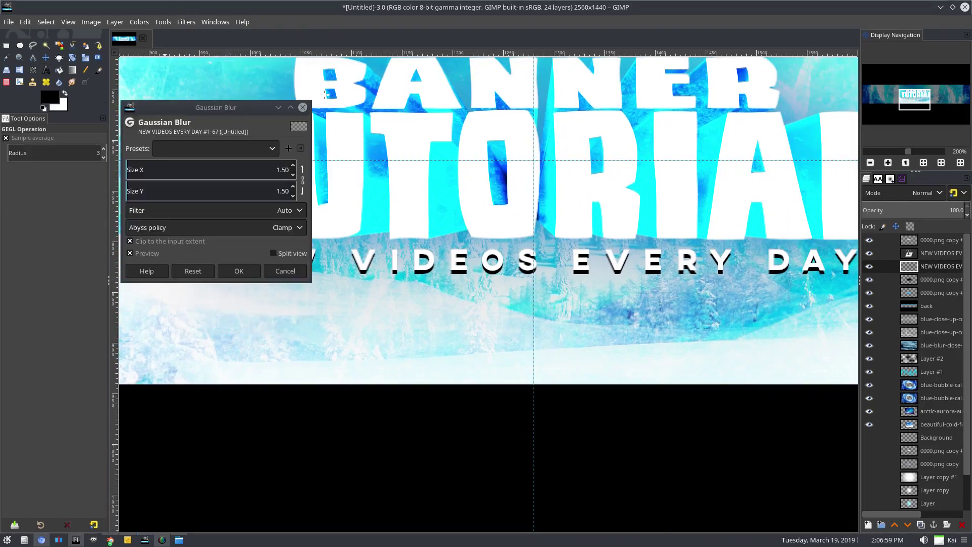
pyautogui.moveTo(132, 163); pyautogui.dragTo(167, 175)
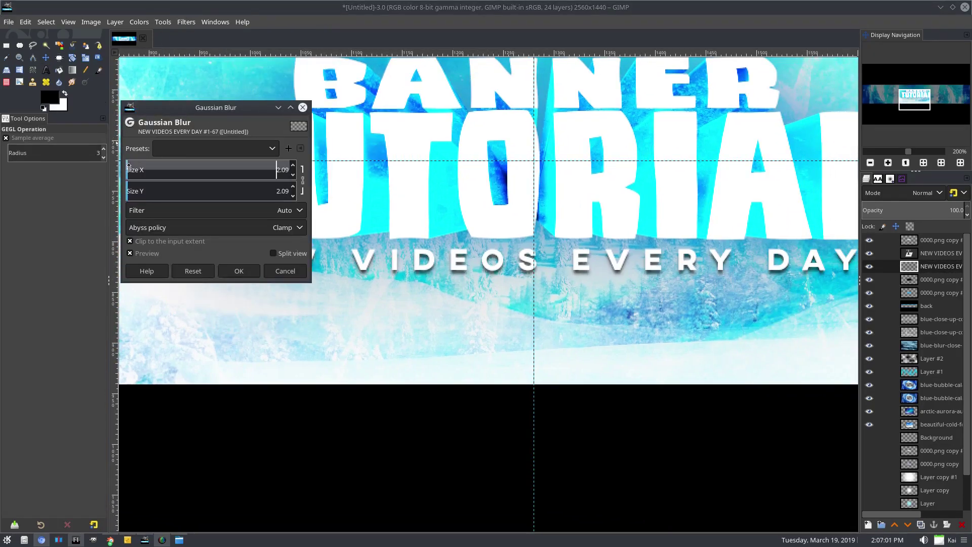
pyautogui.click(239, 271)
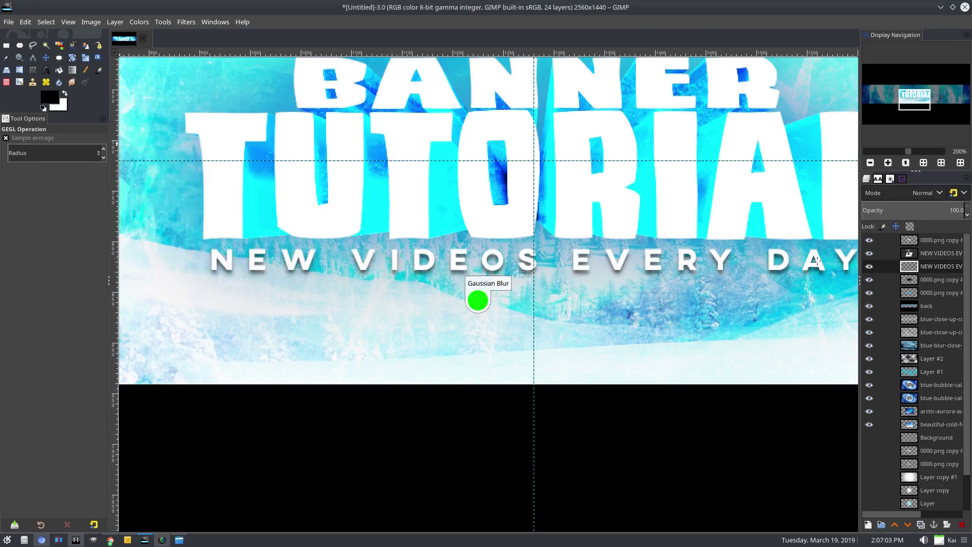
# Try Grain merge on the blurred tagline shadow, and settle on the Overlay blend mode
pyautogui.click(925, 193)
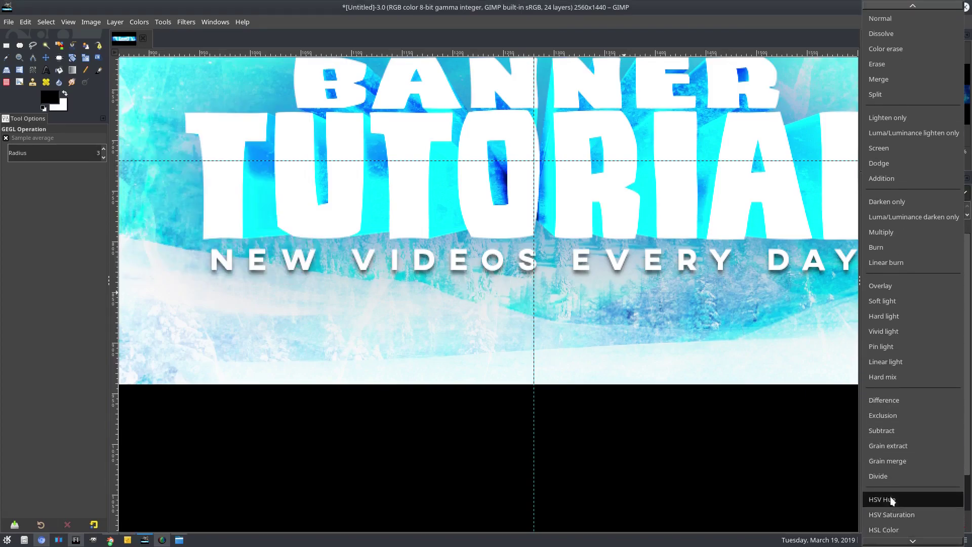
pyautogui.click(907, 462)
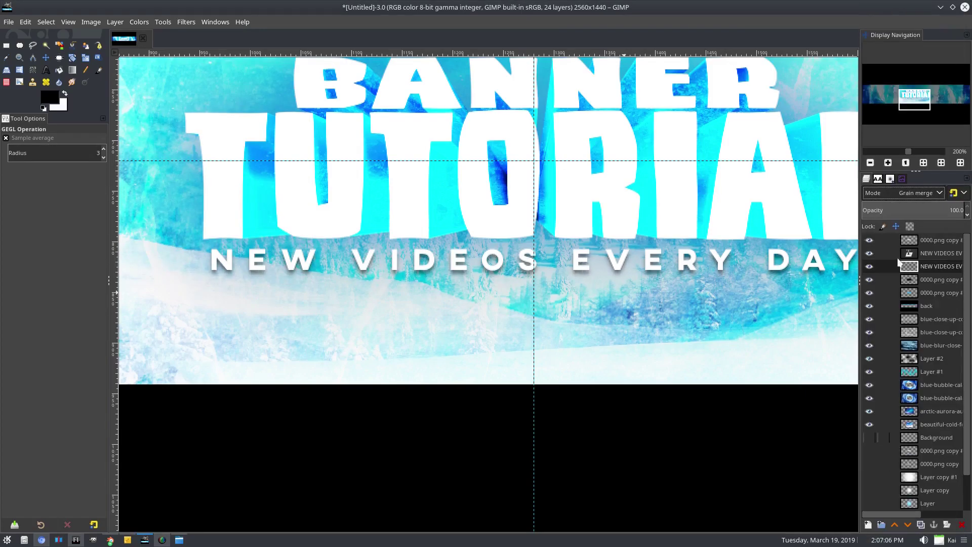
pyautogui.click(917, 192)
pyautogui.click(910, 77)
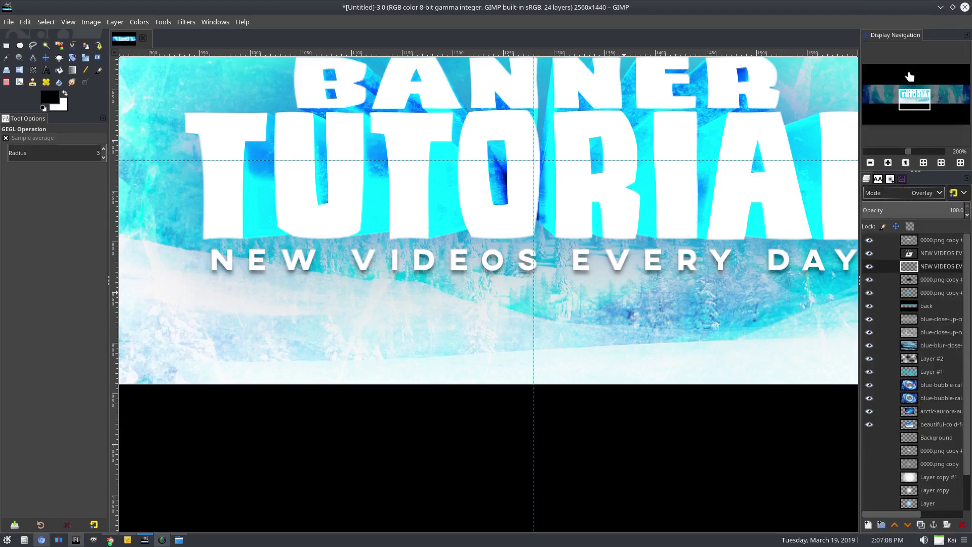
# Duplicate the Overlay tagline shadow layer and reduce the copy's opacity to 48.8
pyautogui.rightClick(903, 273)
pyautogui.click(865, 129)
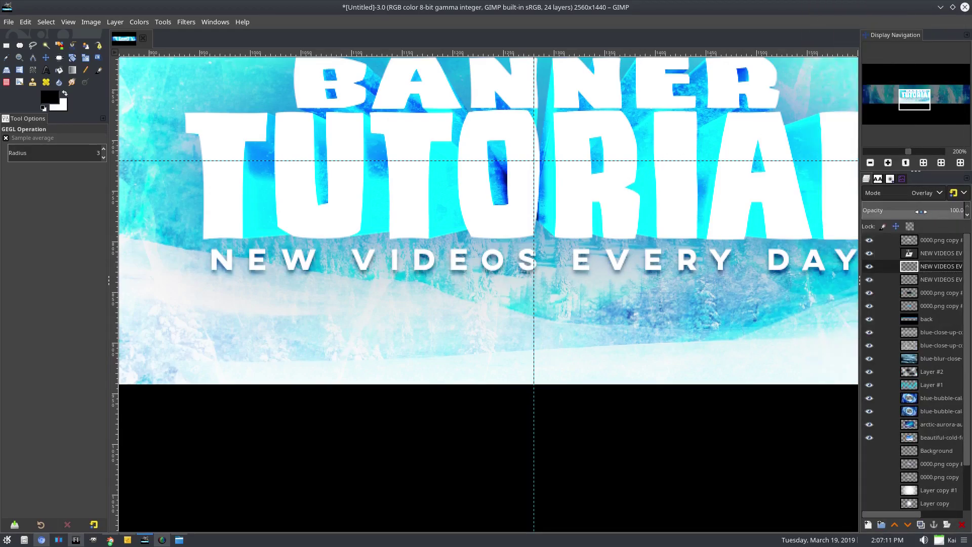
pyautogui.moveTo(921, 212); pyautogui.dragTo(912, 212)
# Examine the whole banner, including the shadowed tagline and both outer ends of the background
pyautogui.scroll(-3, 734, 287)
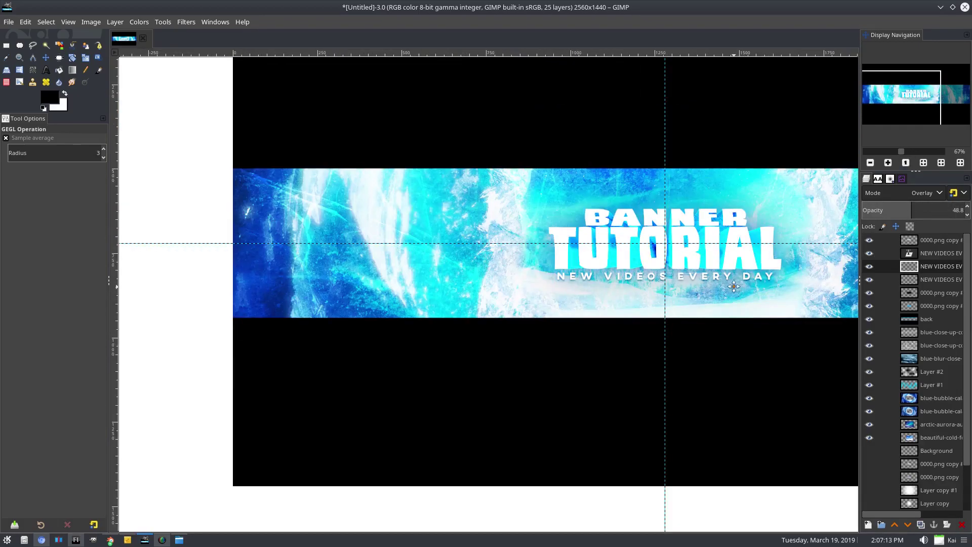
pyautogui.scroll(-1, 734, 287)
pyautogui.scroll(-2, 551, 282)
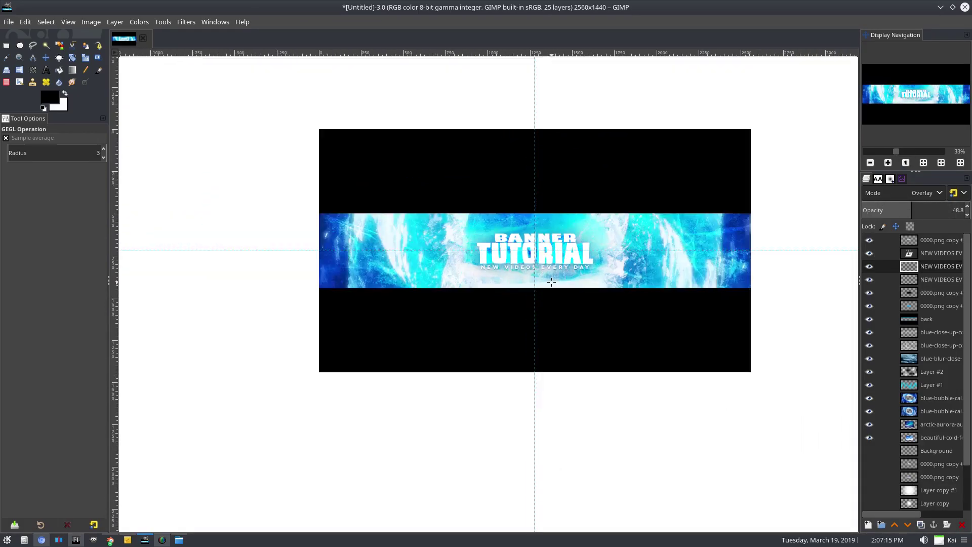
pyautogui.scroll(2, 552, 282)
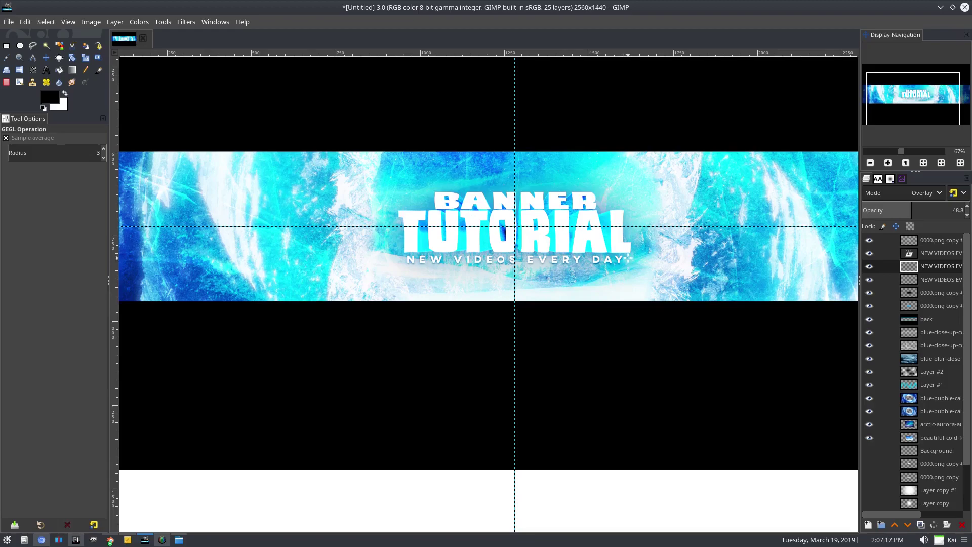
pyautogui.scroll(-2, 628, 258)
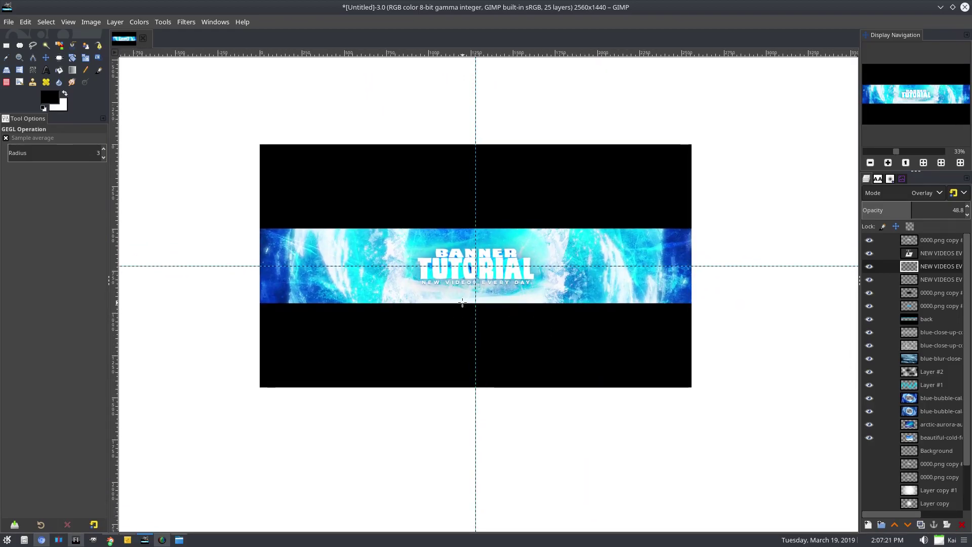
pyautogui.scroll(1, 343, 276)
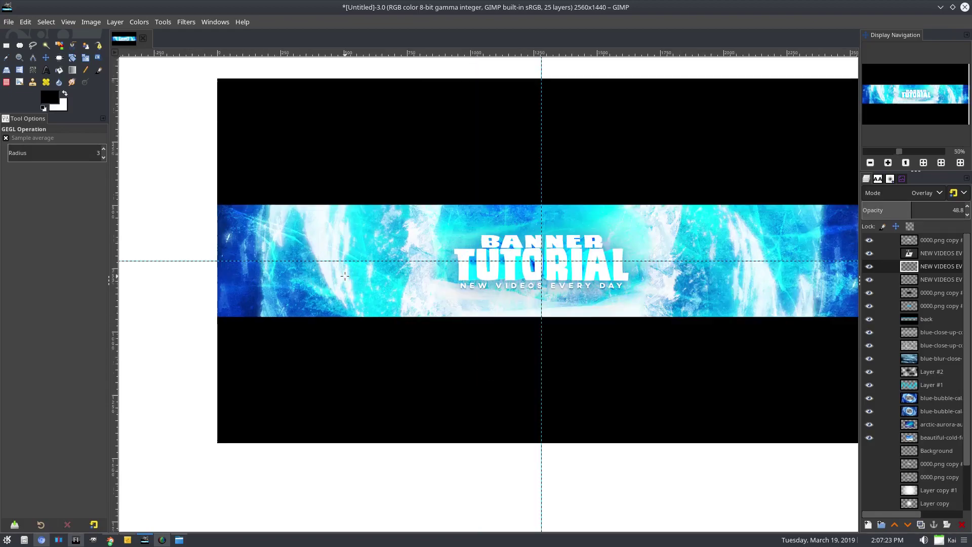
pyautogui.scroll(1, 311, 283)
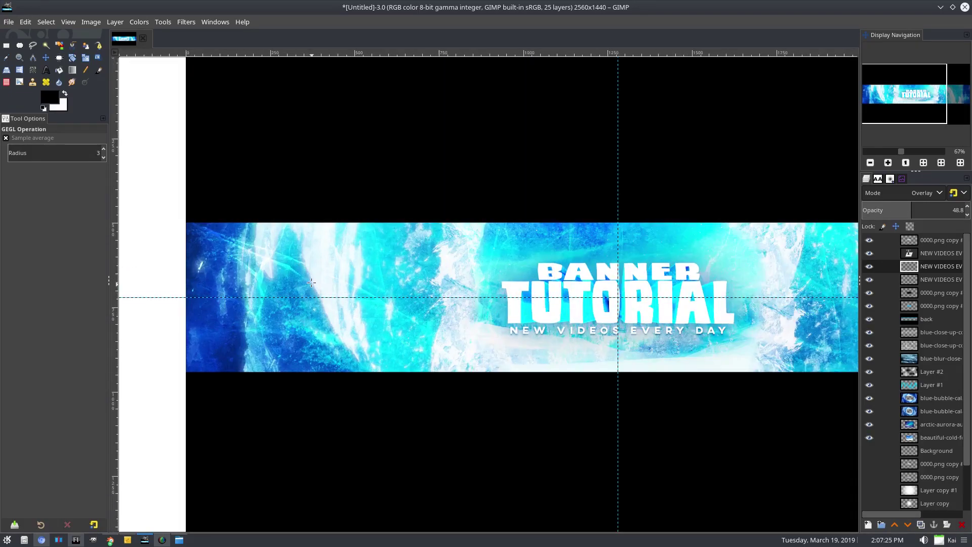
pyautogui.moveTo(247, 258); pyautogui.dragTo(99, 229)
pyautogui.moveTo(658, 289); pyautogui.dragTo(448, 272)
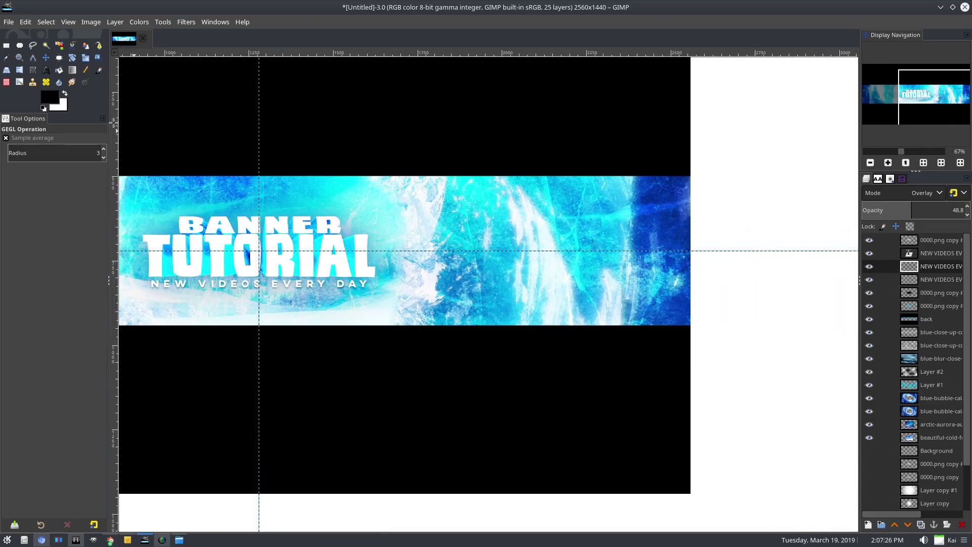
pyautogui.click(46, 70)
pyautogui.scroll(1, 419, 222)
pyautogui.click(539, 264)
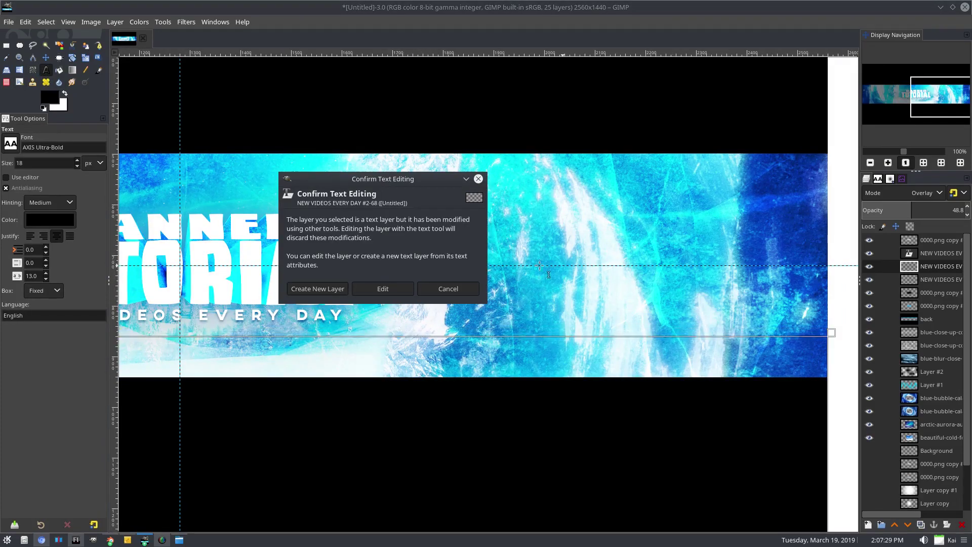
pyautogui.click(478, 179)
pyautogui.click(463, 126)
pyautogui.click(564, 72)
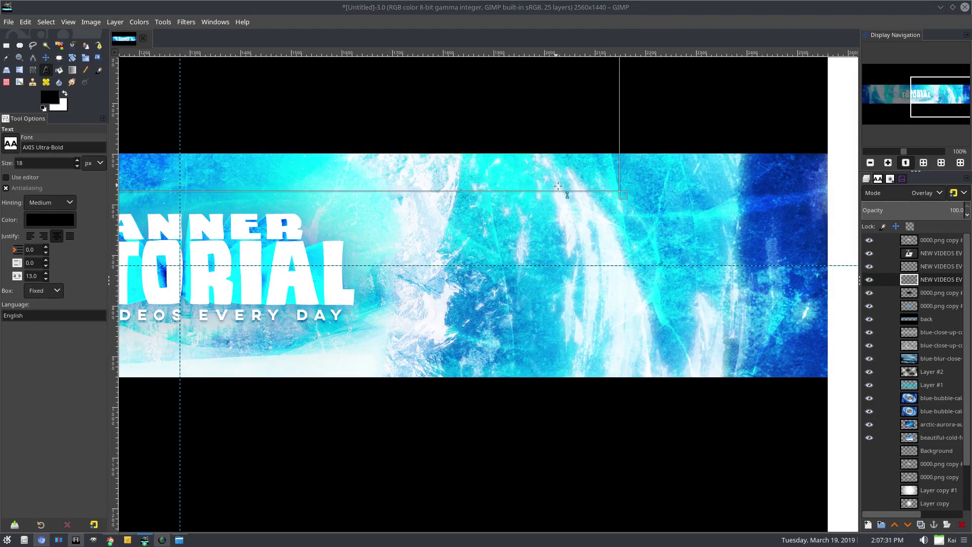
pyautogui.click(914, 280)
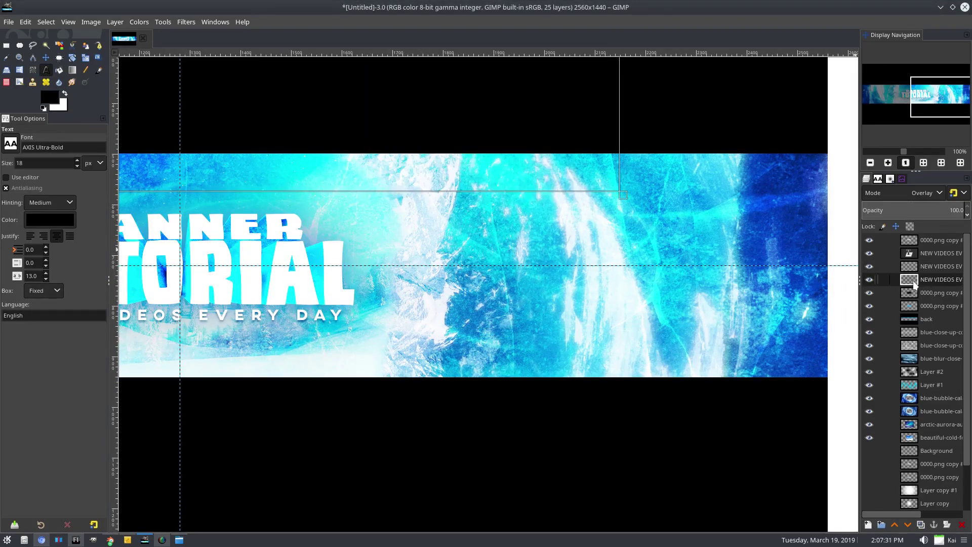
pyautogui.click(121, 22)
pyautogui.moveTo(444, 313); pyautogui.dragTo(602, 294)
pyautogui.click(602, 293)
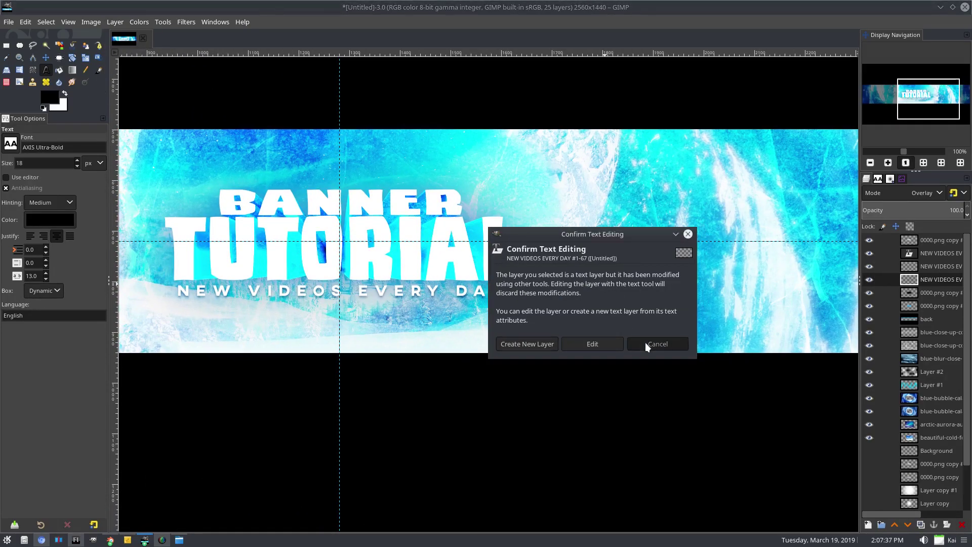
pyautogui.click(645, 343)
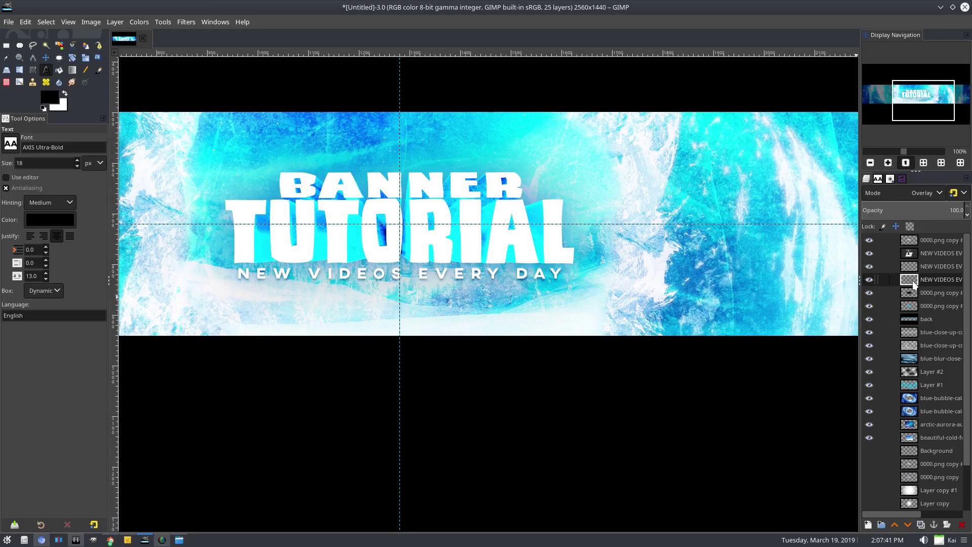
# Toggle the visibility of the tagline's shadow layers to compare their effect, leaving both visible
pyautogui.click(115, 22)
pyautogui.click(139, 21)
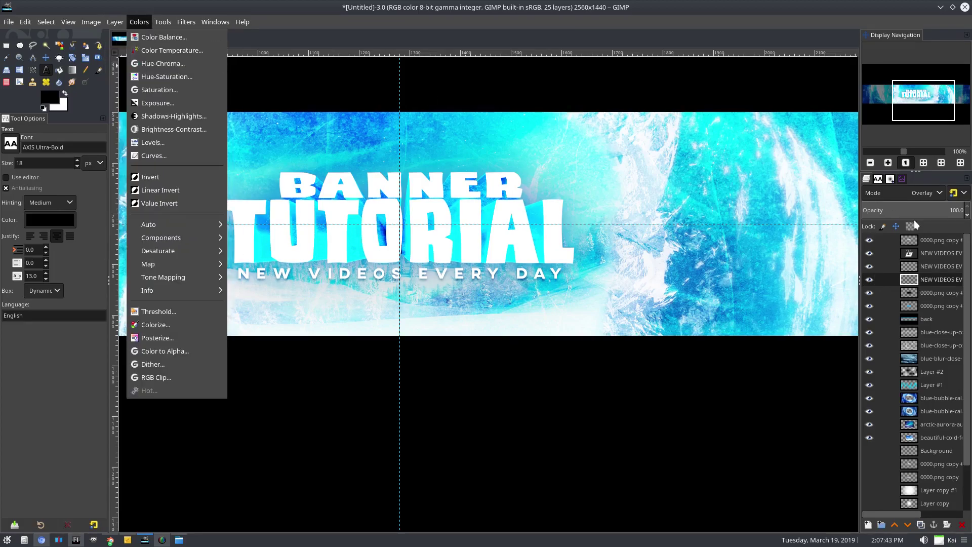
pyautogui.click(961, 284)
pyautogui.click(869, 267)
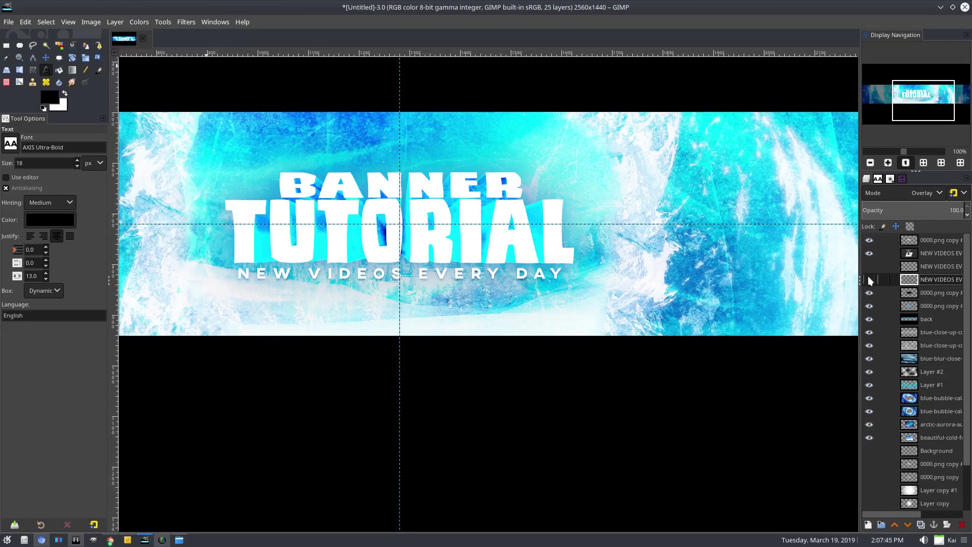
pyautogui.scroll(3, 397, 262)
pyautogui.click(871, 278)
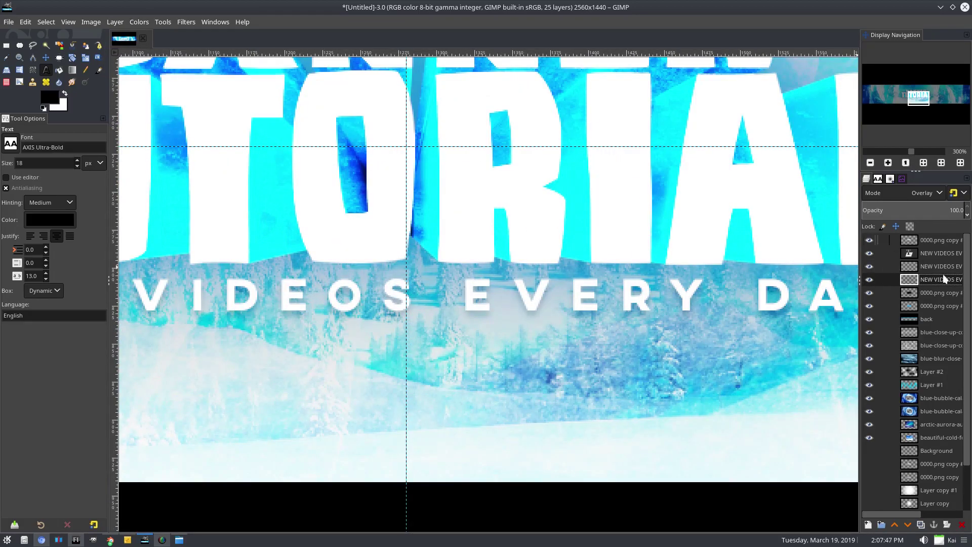
# Crop both tagline shadow layers to their content
pyautogui.click(116, 21)
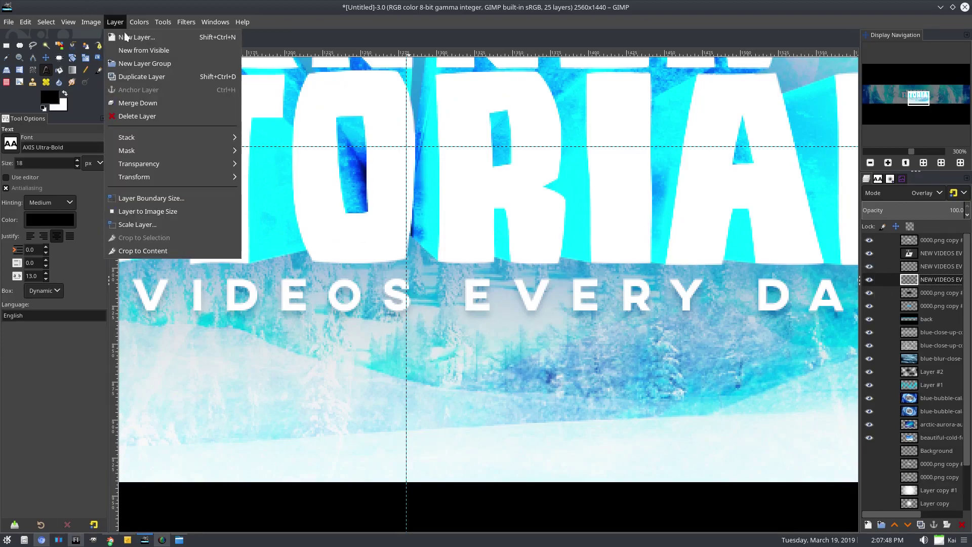
pyautogui.click(173, 247)
pyautogui.click(924, 267)
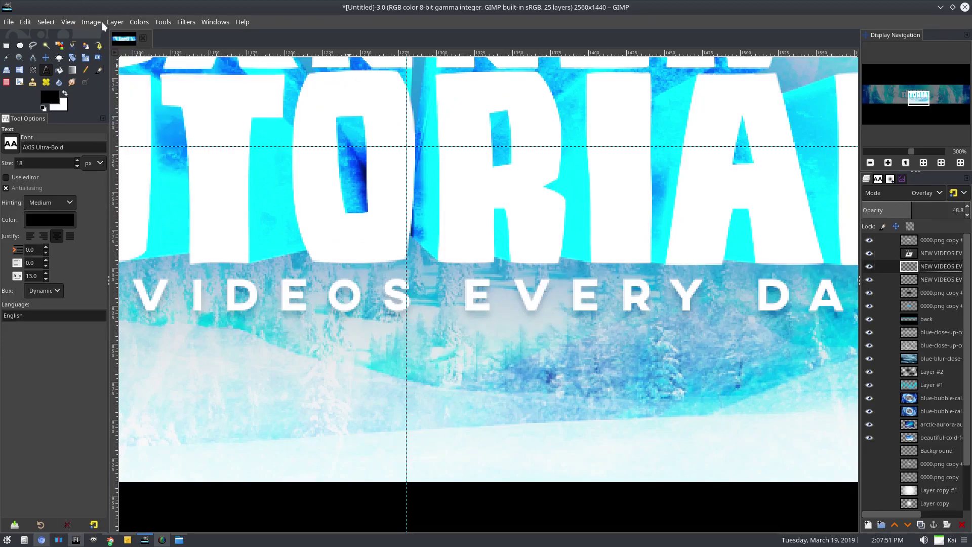
pyautogui.click(115, 22)
pyautogui.click(173, 247)
# Create a text box on the blue ice area to the right of the title and enter the social media handle preceded by a slash
pyautogui.press('-')
pyautogui.press('-')
pyautogui.press('-')
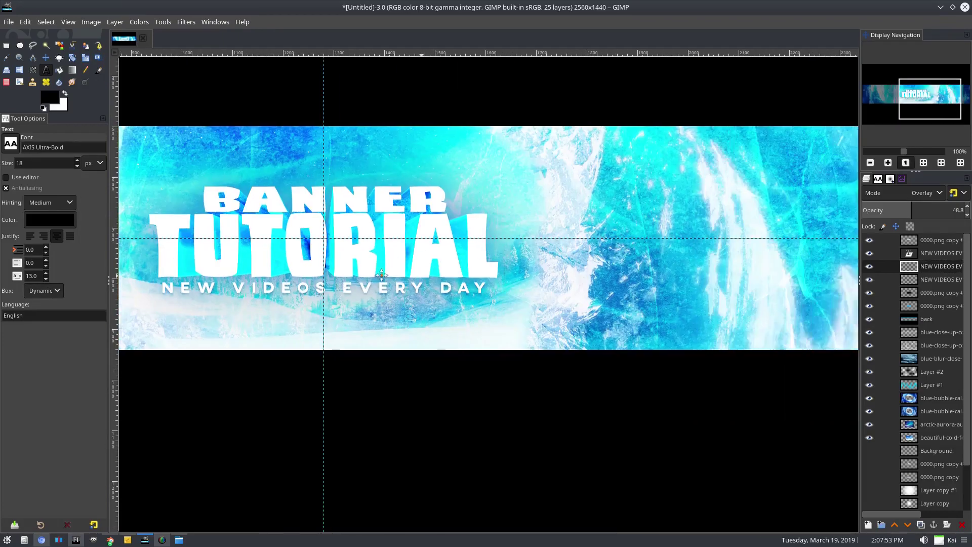
pyautogui.moveTo(381, 275); pyautogui.dragTo(314, 275)
pyautogui.moveTo(501, 176); pyautogui.dragTo(821, 260)
pyautogui.moveTo(657, 215); pyautogui.dragTo(493, 242)
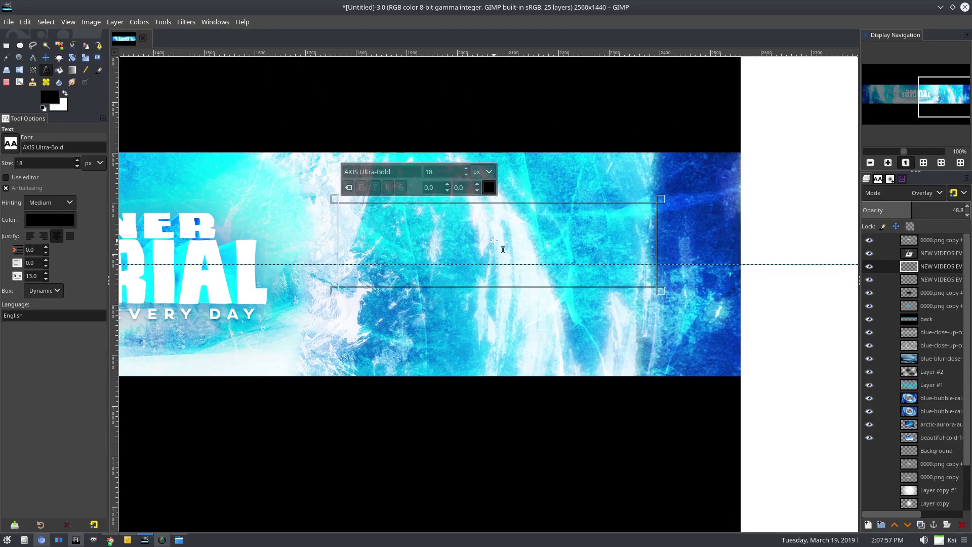
pyautogui.write('/')
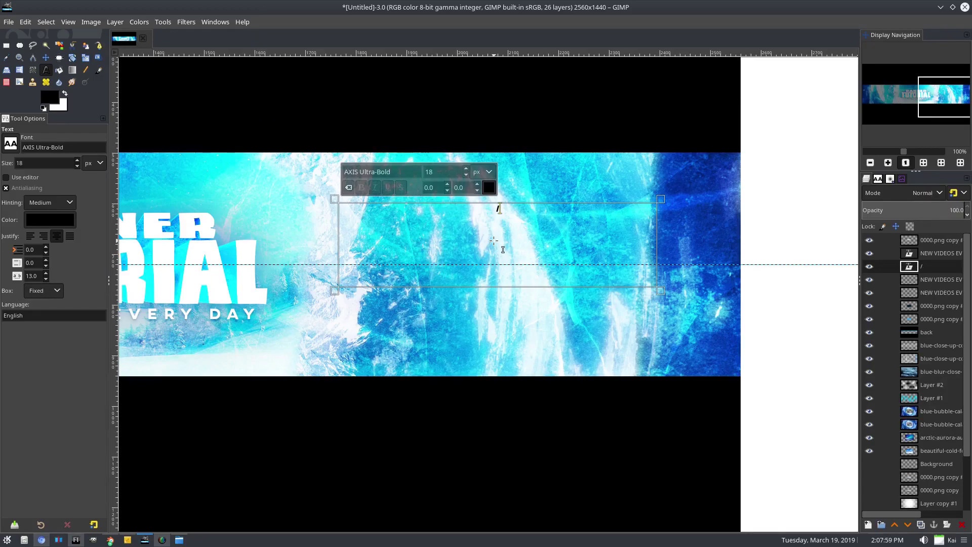
pyautogui.write('kaikaystweets')
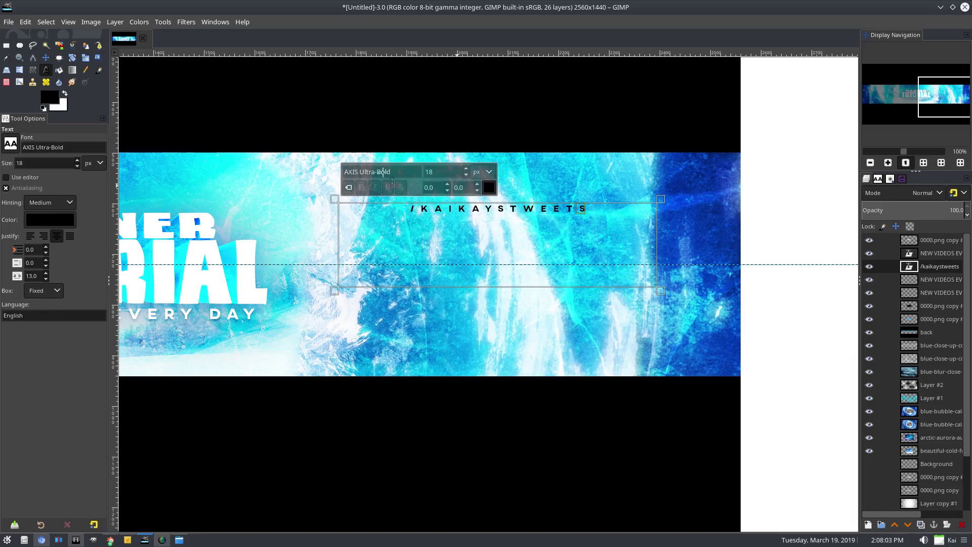
# Recolour the social media handle text white and set its letter spacing to 0
pyautogui.moveTo(384, 172); pyautogui.dragTo(379, 173)
pyautogui.click(489, 188)
pyautogui.moveTo(400, 235); pyautogui.dragTo(320, 50)
pyautogui.click(516, 297)
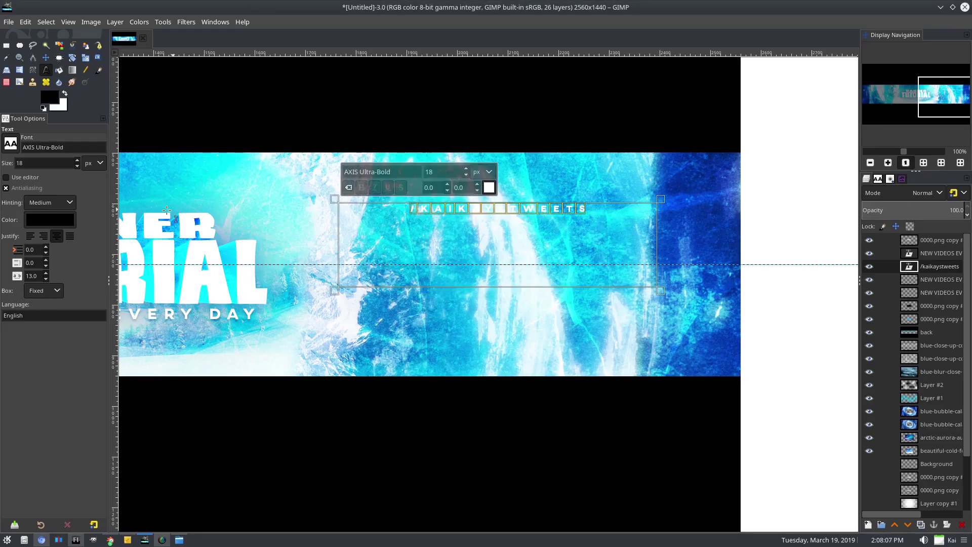
pyautogui.write('0')
pyautogui.press('Return')
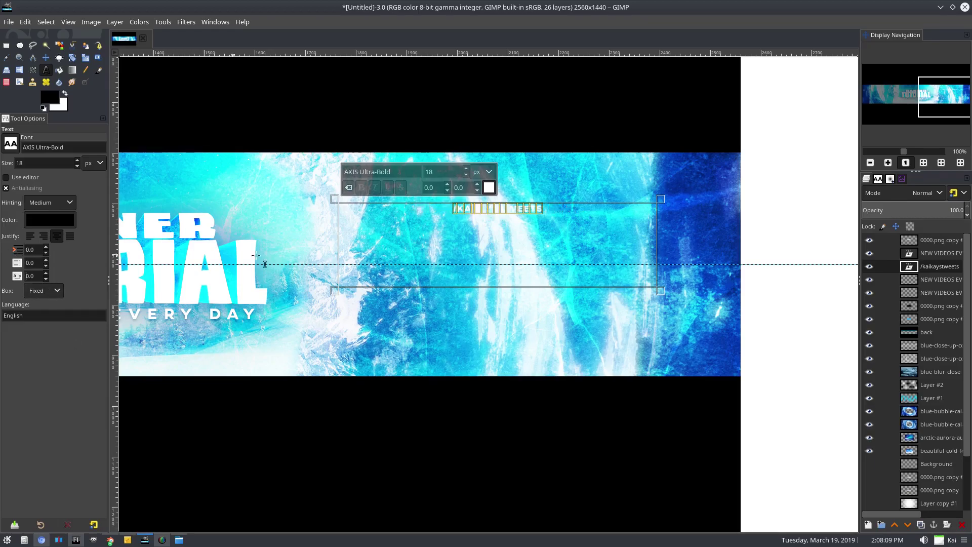
# Shrink the text box to fit the handle and move it into the lower-right corner of the banner strip
pyautogui.click(619, 209)
pyautogui.doubleClick(659, 292)
pyautogui.scroll(1, 460, 218)
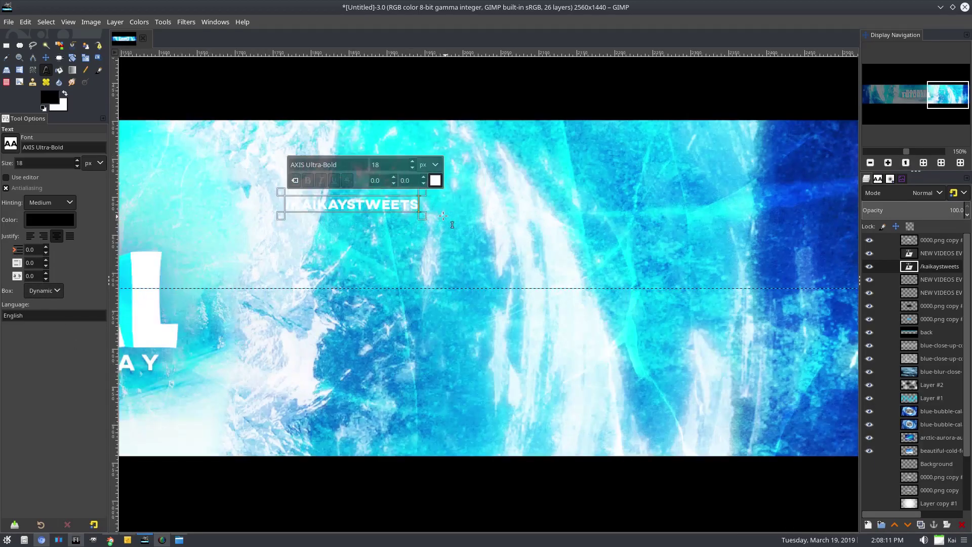
pyautogui.moveTo(461, 218); pyautogui.dragTo(391, 207)
pyautogui.press('Escape')
pyautogui.press('m')
pyautogui.moveTo(303, 203); pyautogui.dragTo(767, 442)
pyautogui.scroll(2, 767, 442)
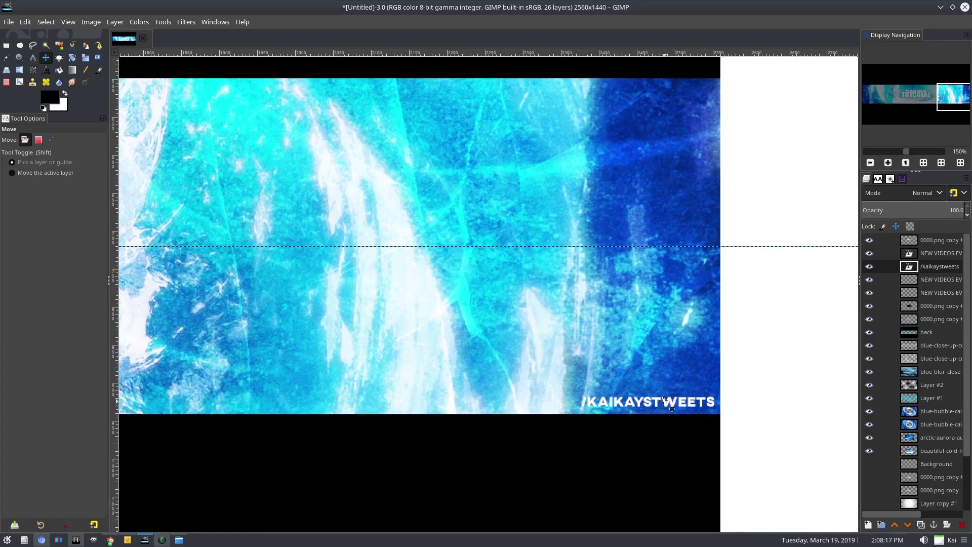
pyautogui.moveTo(749, 400); pyautogui.dragTo(743, 399)
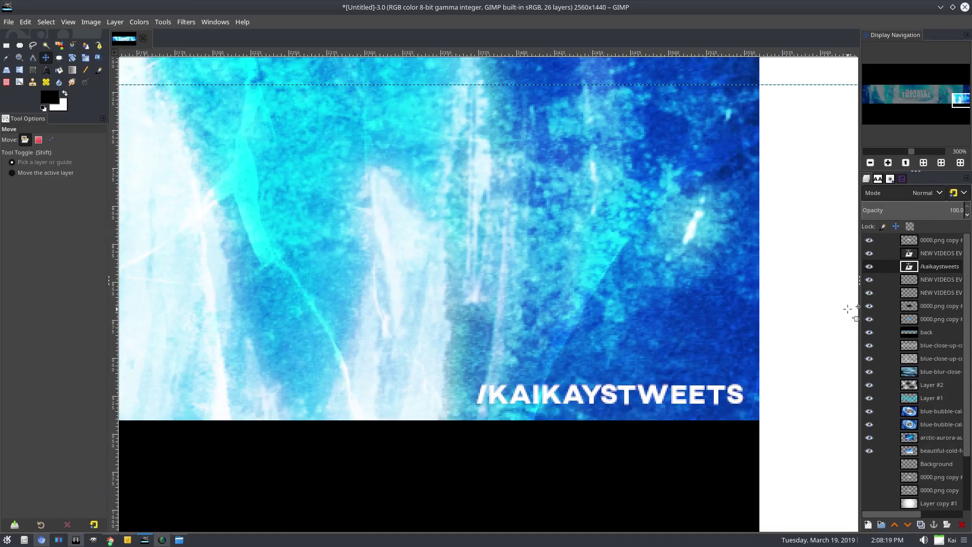
pyautogui.moveTo(553, 391); pyautogui.dragTo(562, 370)
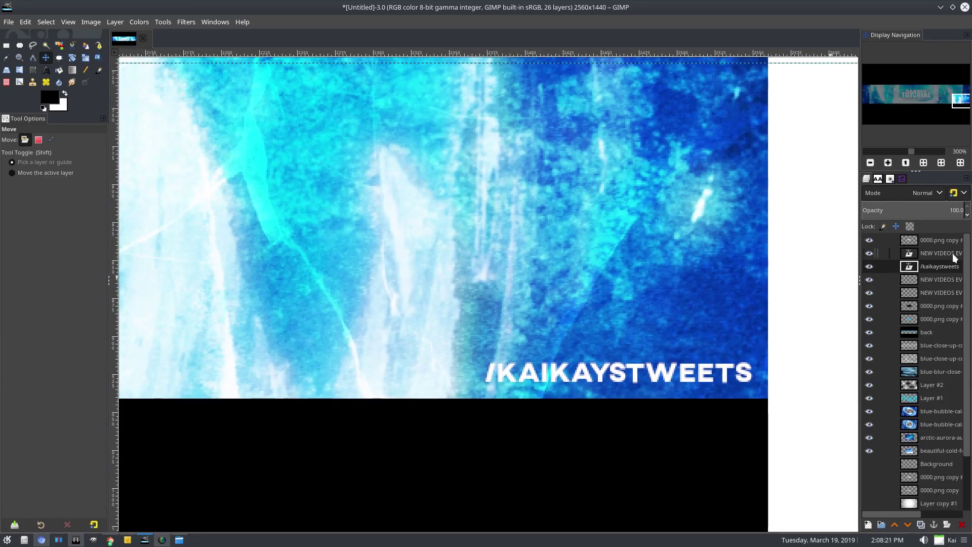
# Duplicate the handle layer, place the copy directly above the original, and replace its text with a second, shorter handle
pyautogui.rightClick(948, 266)
pyautogui.click(883, 135)
pyautogui.moveTo(675, 387); pyautogui.dragTo(677, 360)
pyautogui.press('t')
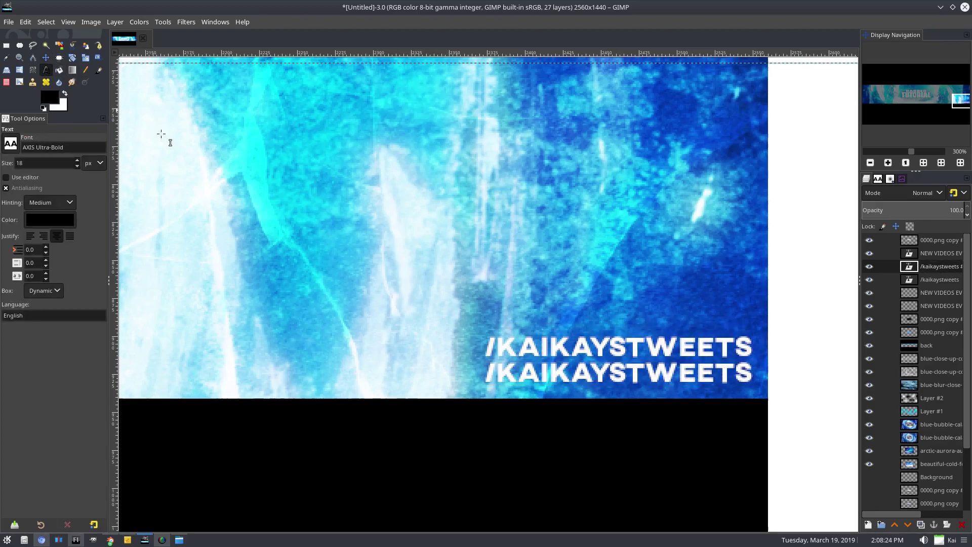
pyautogui.click(520, 347)
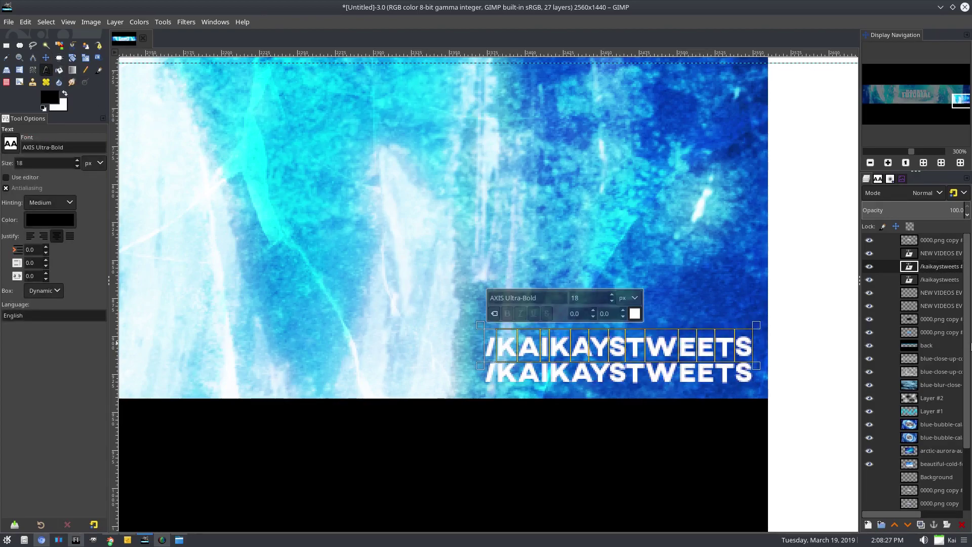
pyautogui.write('/kaikay')
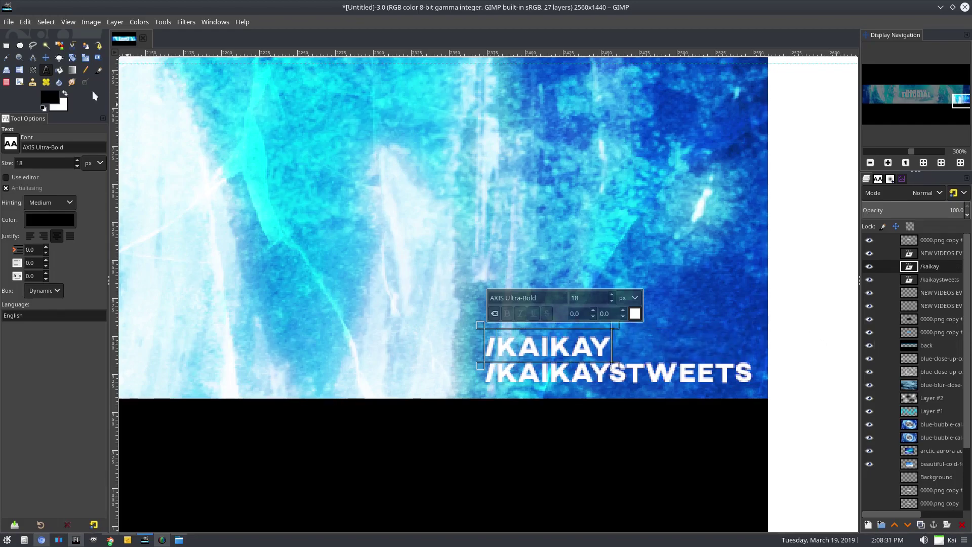
# Duplicate the second handle layer, stack the copy above it, and replace its text with a third handle
pyautogui.click(46, 57)
pyautogui.rightClick(957, 267)
pyautogui.click(892, 132)
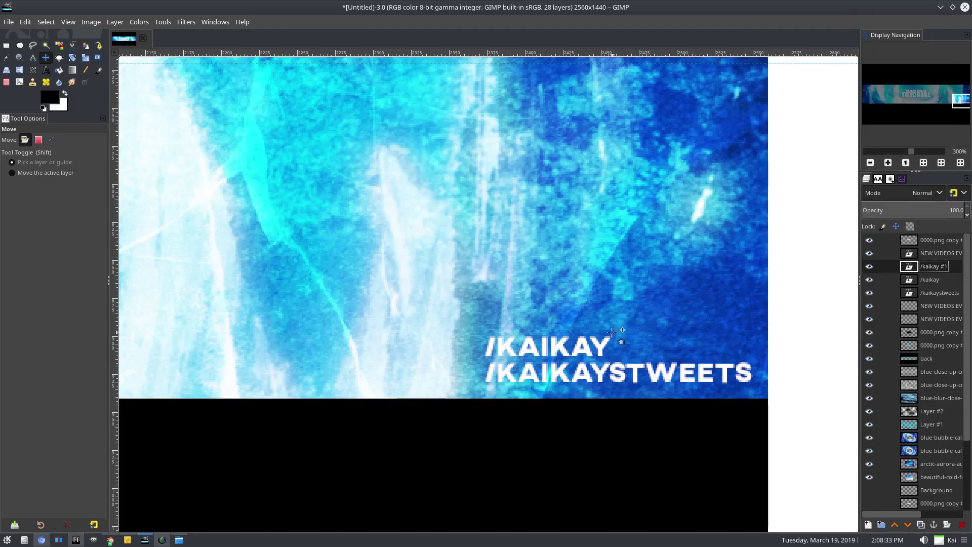
pyautogui.moveTo(600, 345); pyautogui.dragTo(600, 320)
pyautogui.press('w')
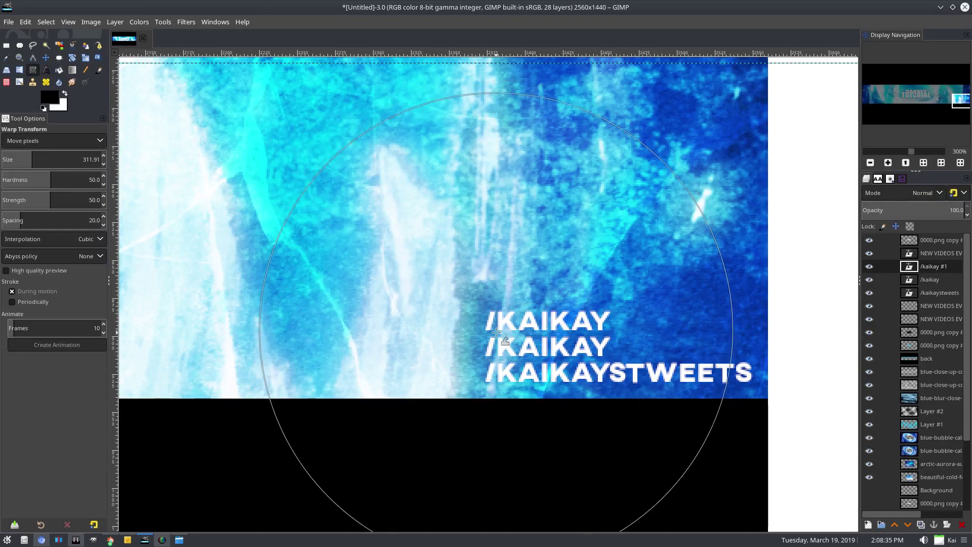
pyautogui.click(47, 70)
pyautogui.click(514, 329)
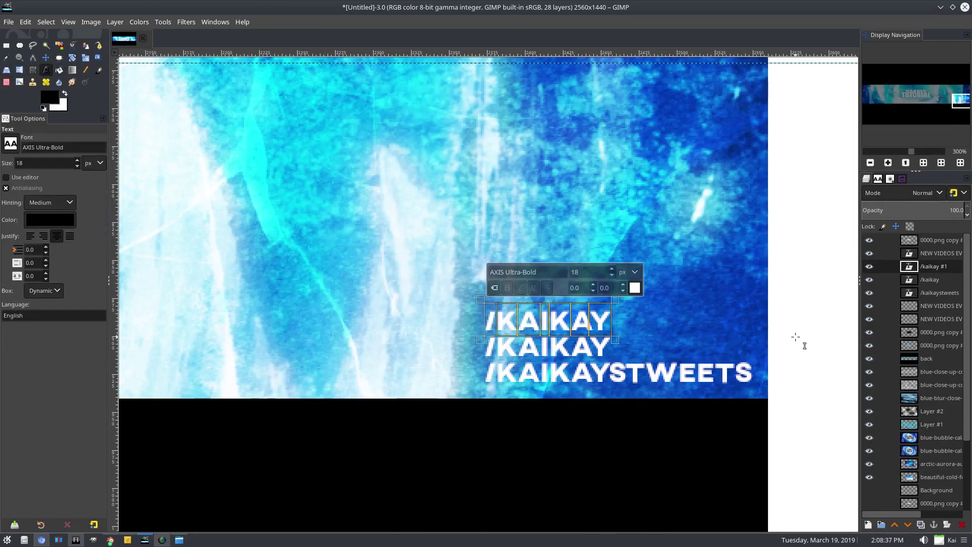
pyautogui.write('/TUTSbykai')
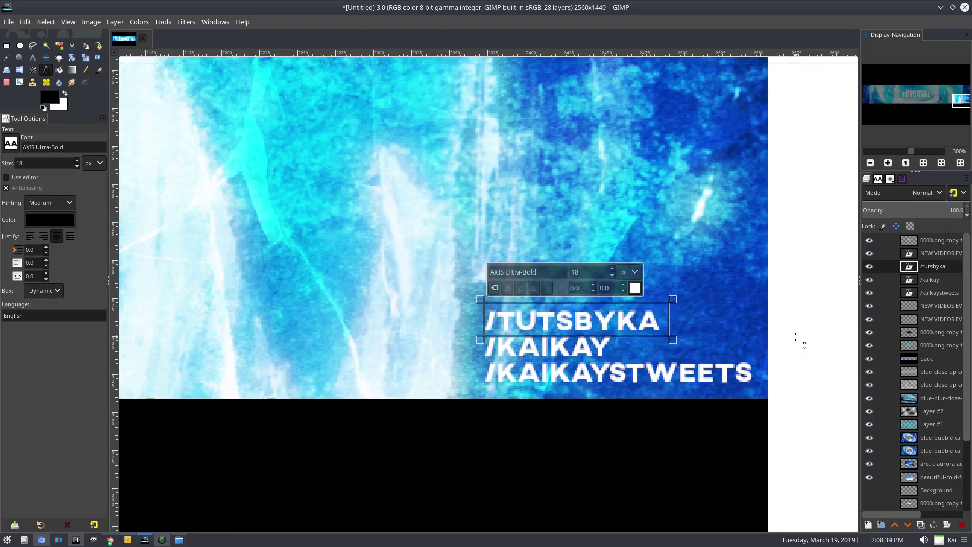
# Swap the two upper handles so the shortest one sits at the top of the stack
pyautogui.click(46, 58)
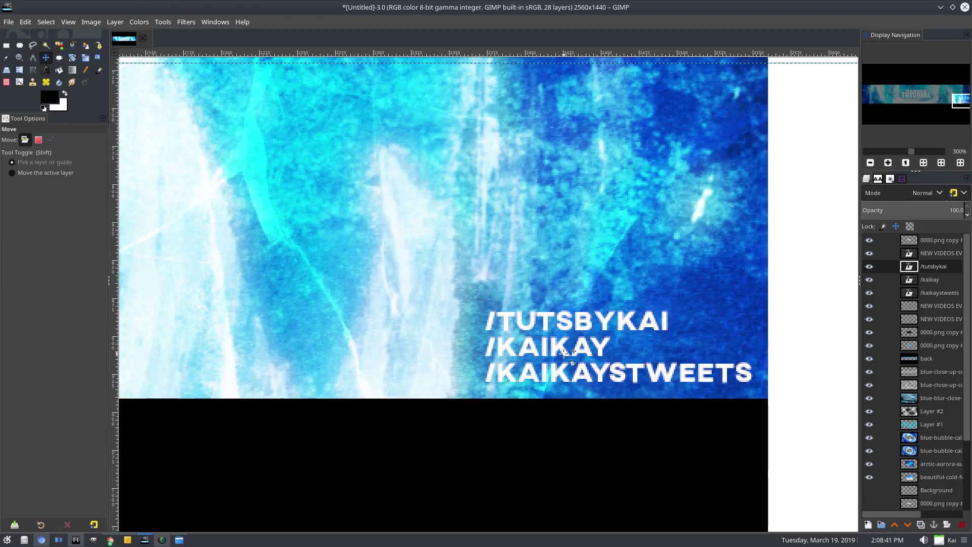
pyautogui.moveTo(563, 353); pyautogui.dragTo(562, 278)
pyautogui.hotkey('ctrl', 'z')
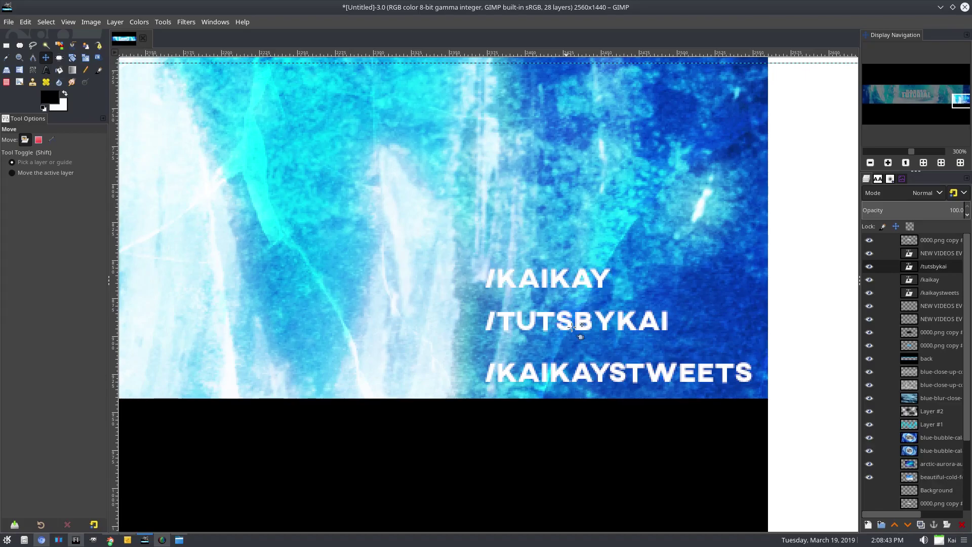
pyautogui.moveTo(572, 327); pyautogui.dragTo(575, 349)
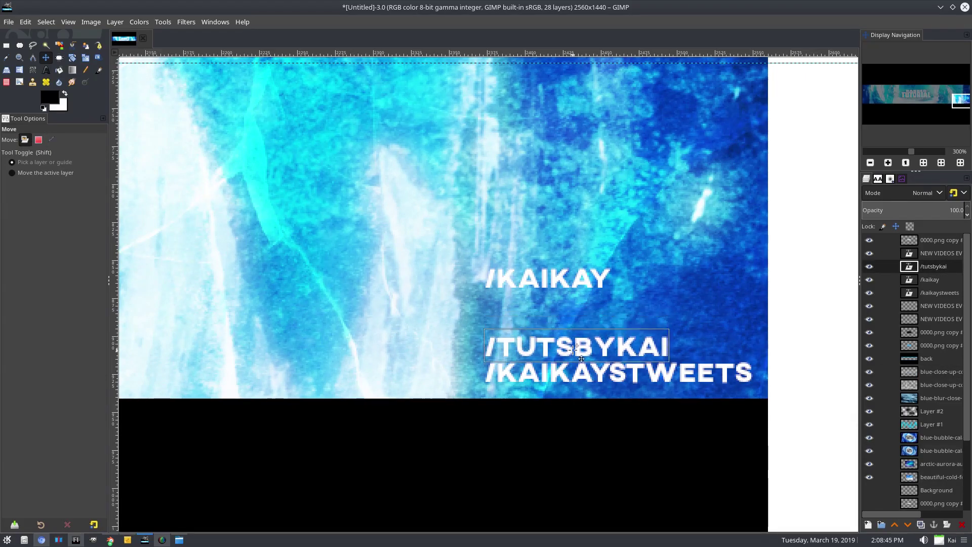
pyautogui.moveTo(568, 284); pyautogui.dragTo(568, 323)
# Delete all three social media handle layers from the banner
pyautogui.scroll(-4, 677, 358)
pyautogui.scroll(-1, 689, 368)
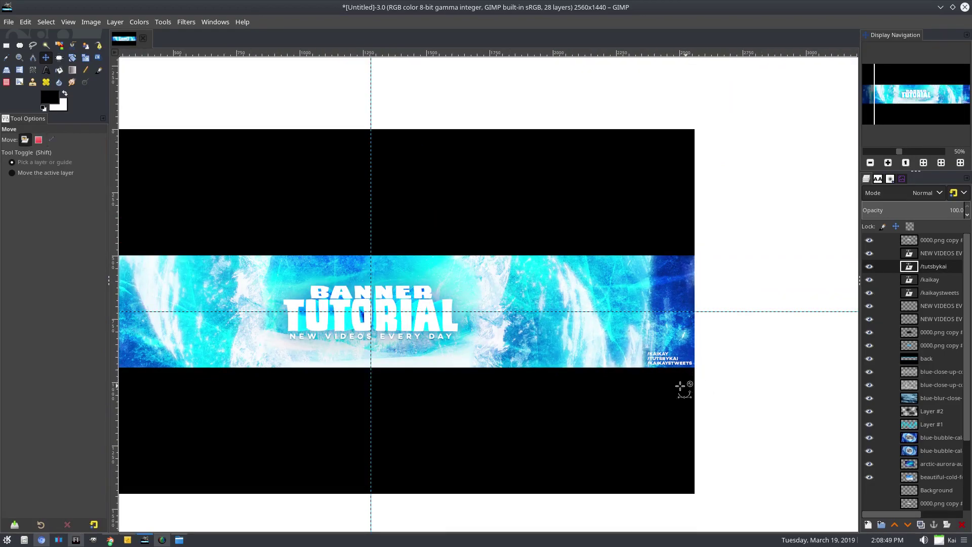
pyautogui.scroll(-1, 679, 386)
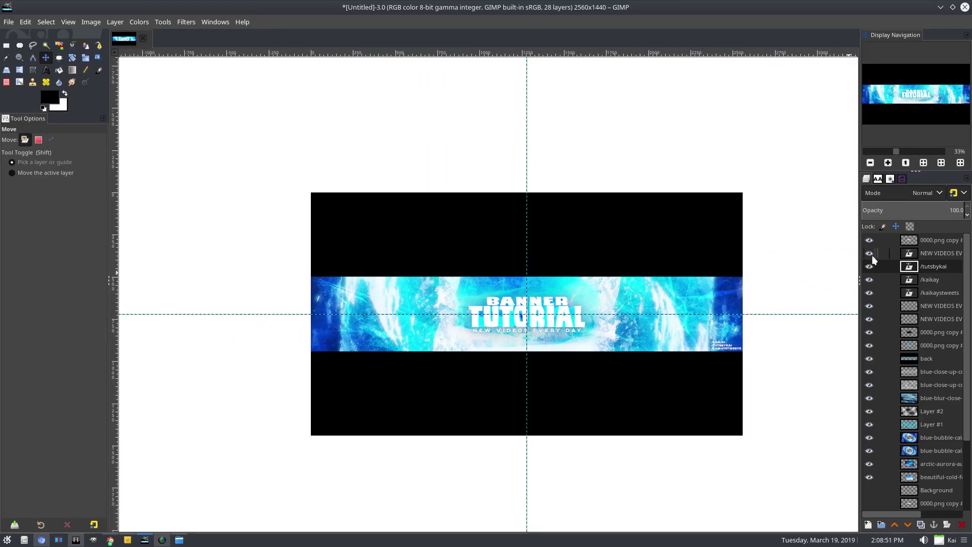
pyautogui.click(962, 525)
pyautogui.click(962, 524)
pyautogui.click(962, 524)
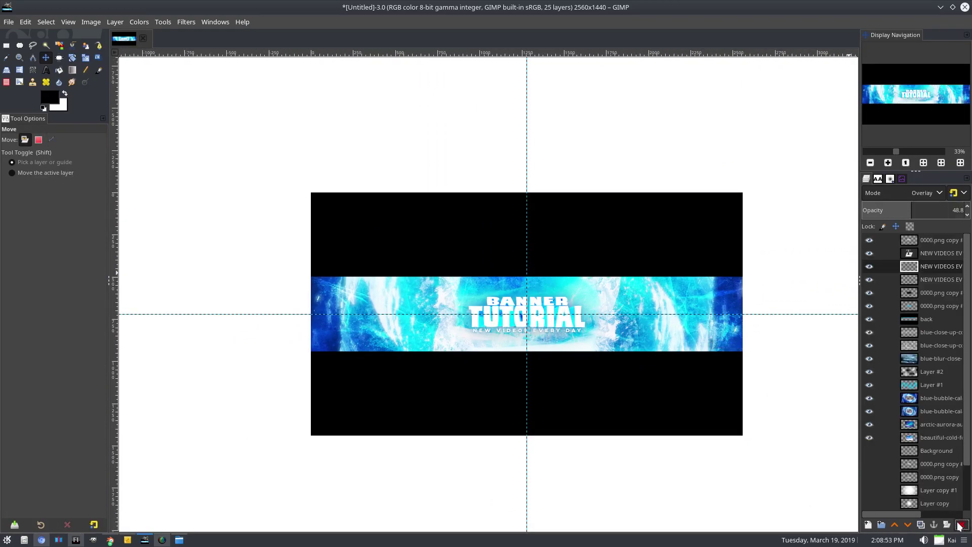
# Draw a rectangular selection about 2618 × 432 px over the banner strip, extending past both side edges of the canvas
pyautogui.scroll(2, 495, 358)
pyautogui.scroll(-1, 521, 341)
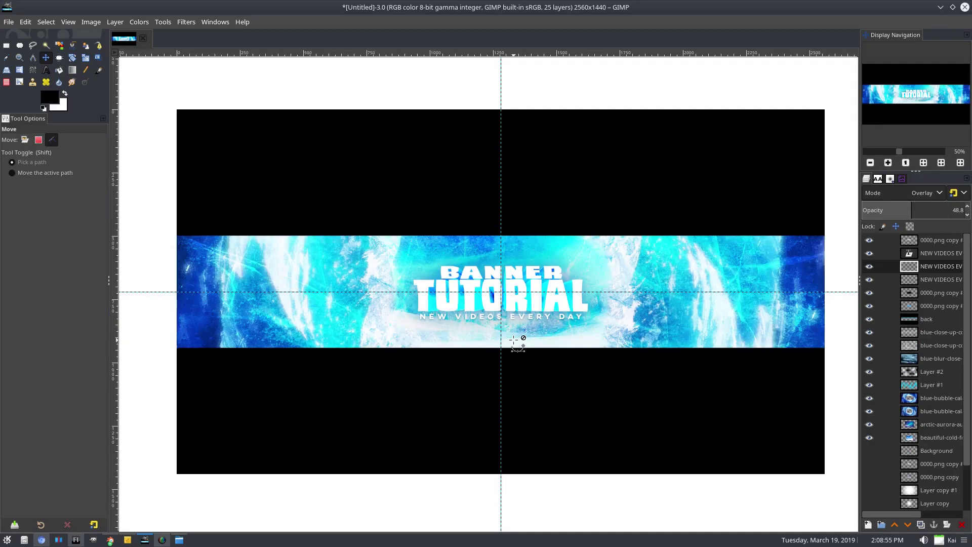
pyautogui.click(6, 46)
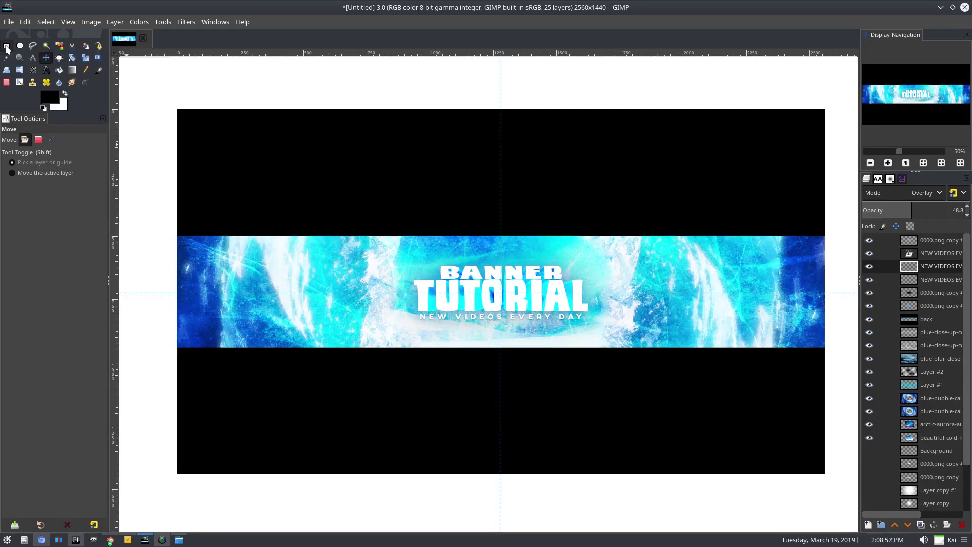
pyautogui.moveTo(170, 237); pyautogui.dragTo(836, 347)
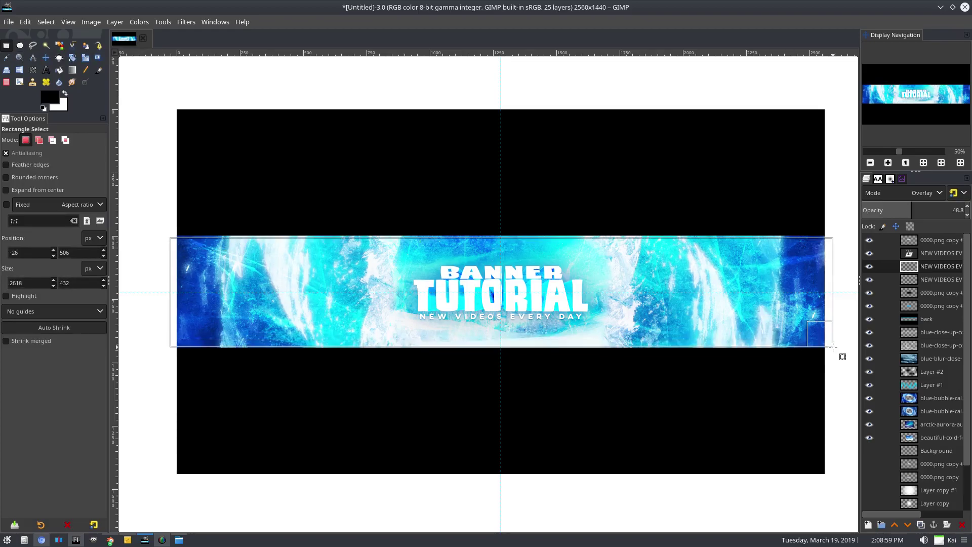
# Extend the selection's lower and upper edges to the strip's boundaries, with its top at 499 px and a height of 442 px
pyautogui.scroll(3, 502, 343)
pyautogui.scroll(2, 483, 356)
pyautogui.moveTo(473, 381); pyautogui.dragTo(480, 397)
pyautogui.scroll(-2, 453, 232)
pyautogui.scroll(-2, 452, 232)
pyautogui.scroll(5, 578, 238)
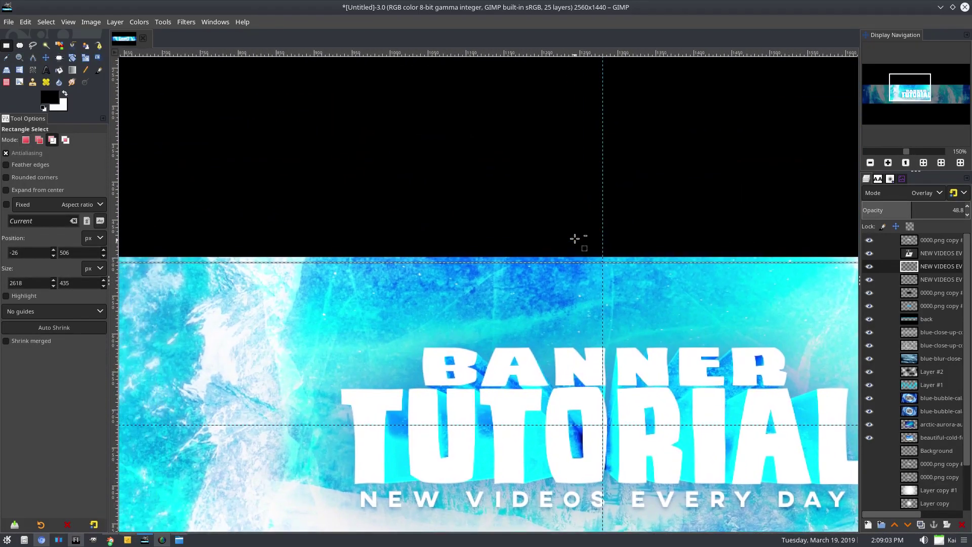
pyautogui.moveTo(648, 311); pyautogui.dragTo(651, 294)
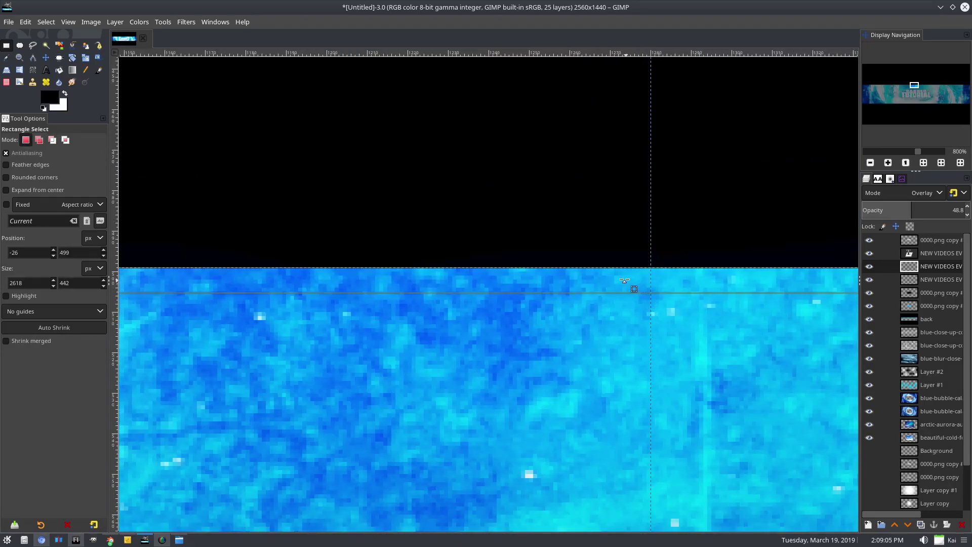